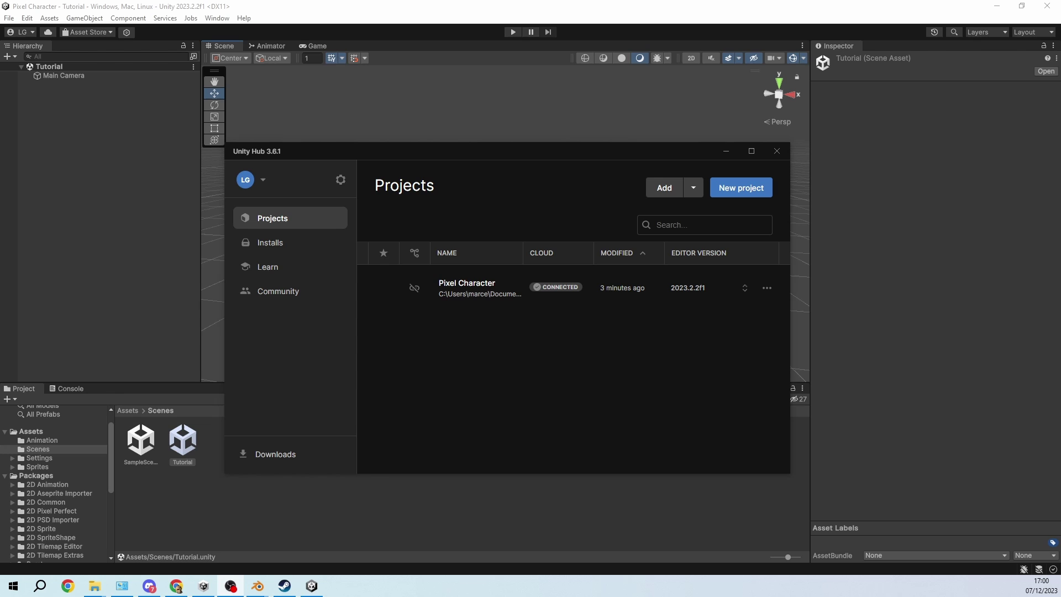
View the new-project templates in Unity Hub, cancel, and close the Hub window
mouse_move(524, 151)
left_mouse_down()
mouse_move(501, 163)
mouse_move(543, 141)
mouse_move(499, 162)
mouse_move(528, 151)
left_mouse_up()
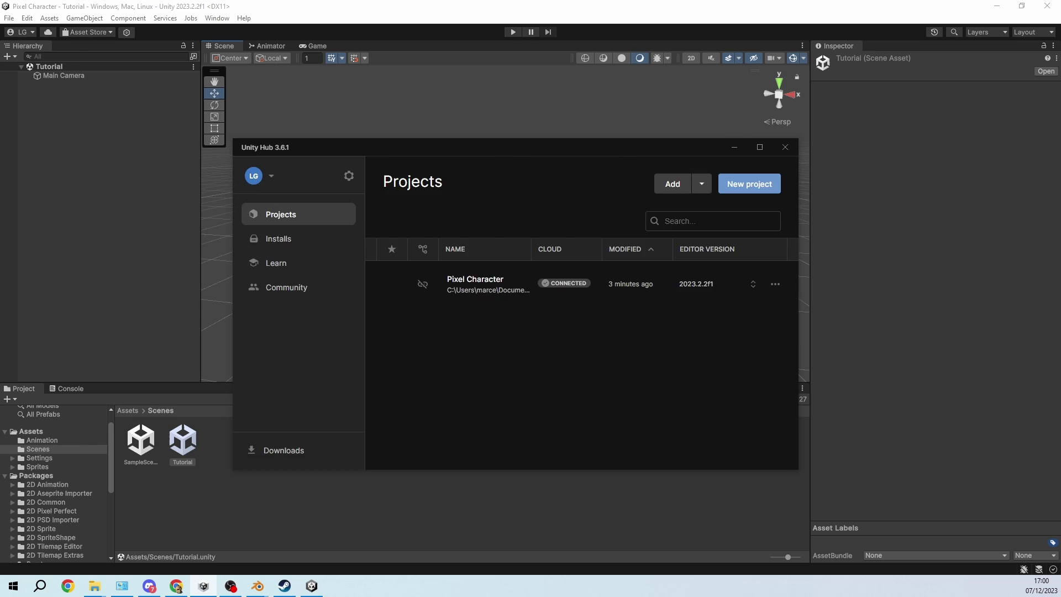
left_click(750, 184)
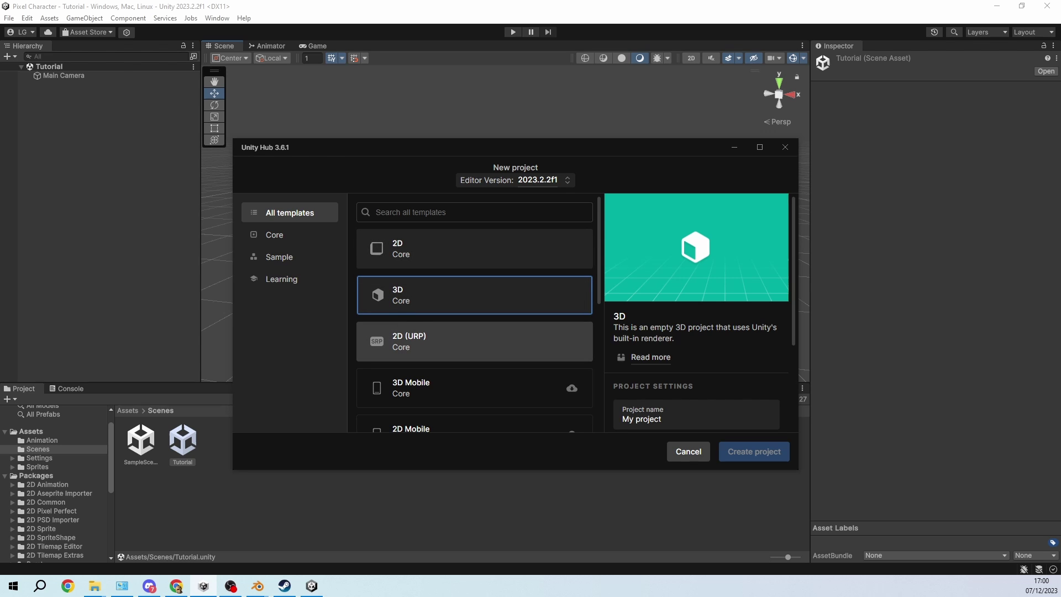
left_click(688, 452)
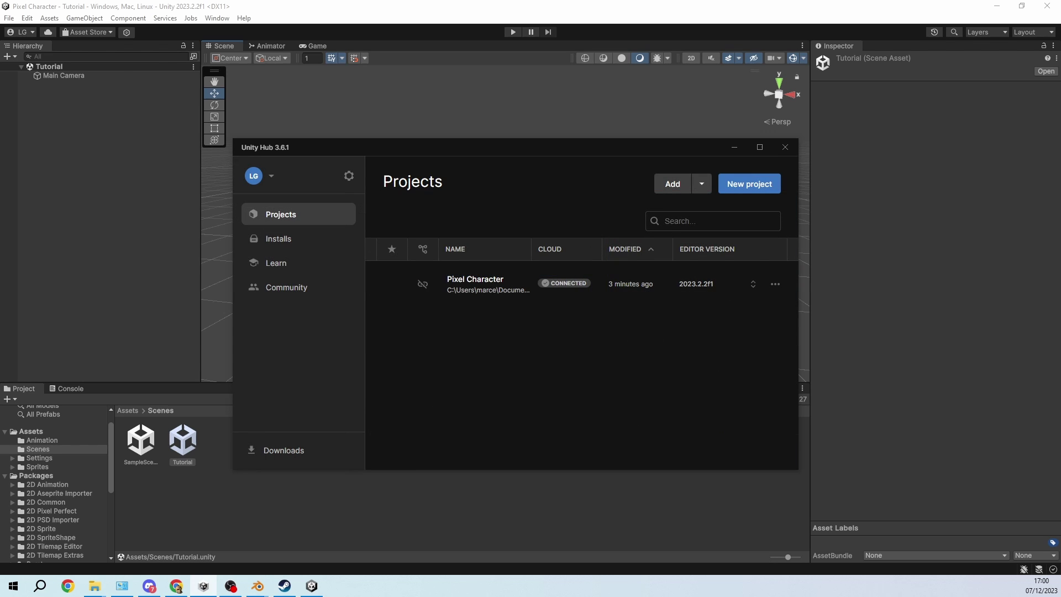
left_click(785, 147)
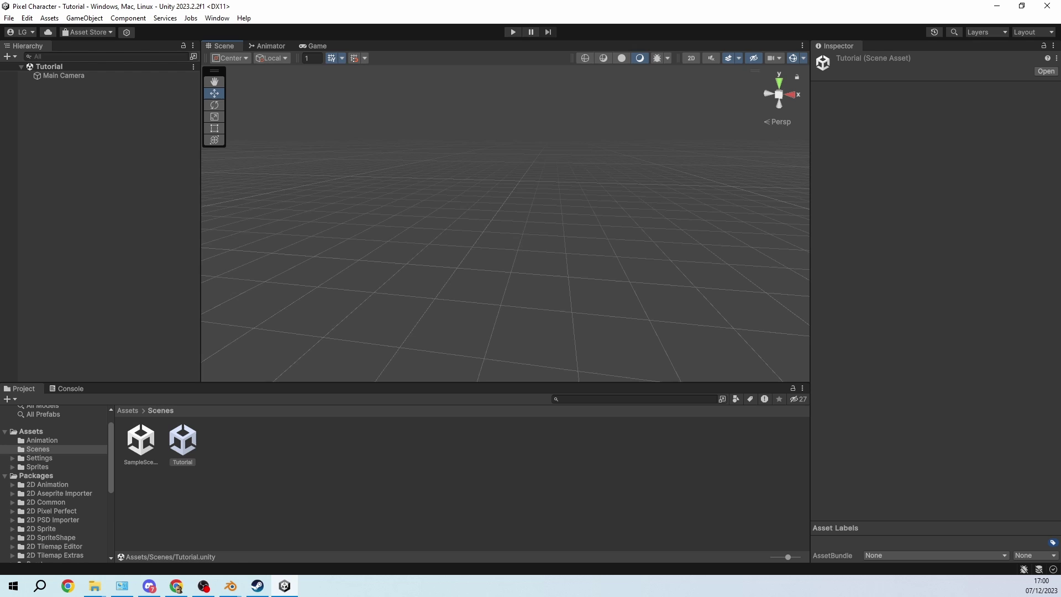
Examine the Tutorial scene and its Main Camera, the project's Assets folder, and the available scene object types
right_click_drag(505, 224, 534, 204)
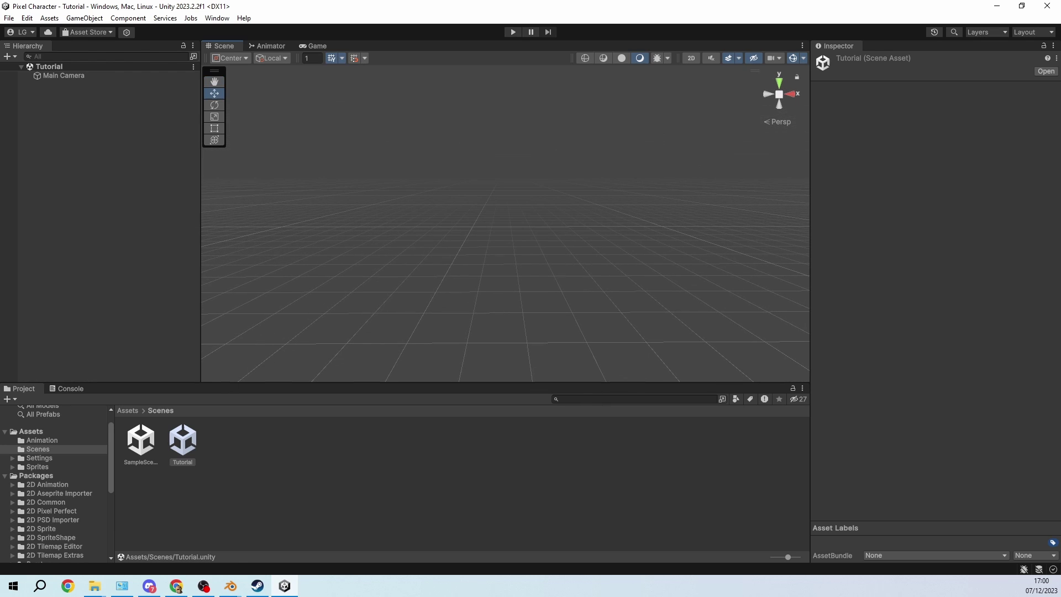
left_click(128, 410)
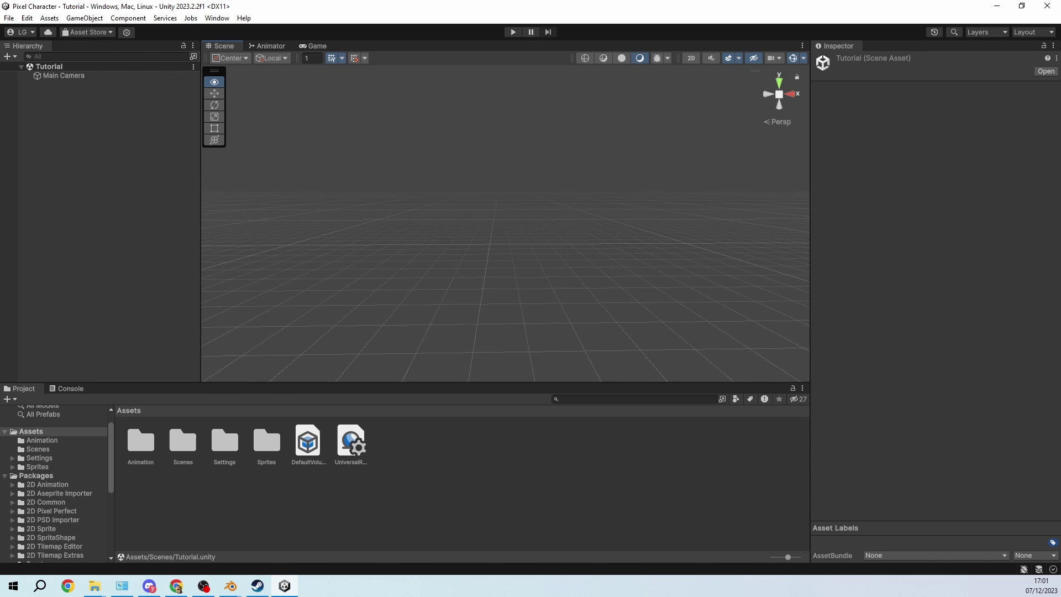
right_click_drag(505, 223, 487, 264)
left_click(64, 75)
key("s")
right_click_drag(497, 221, 456, 255)
key("a")
left_click(409, 498)
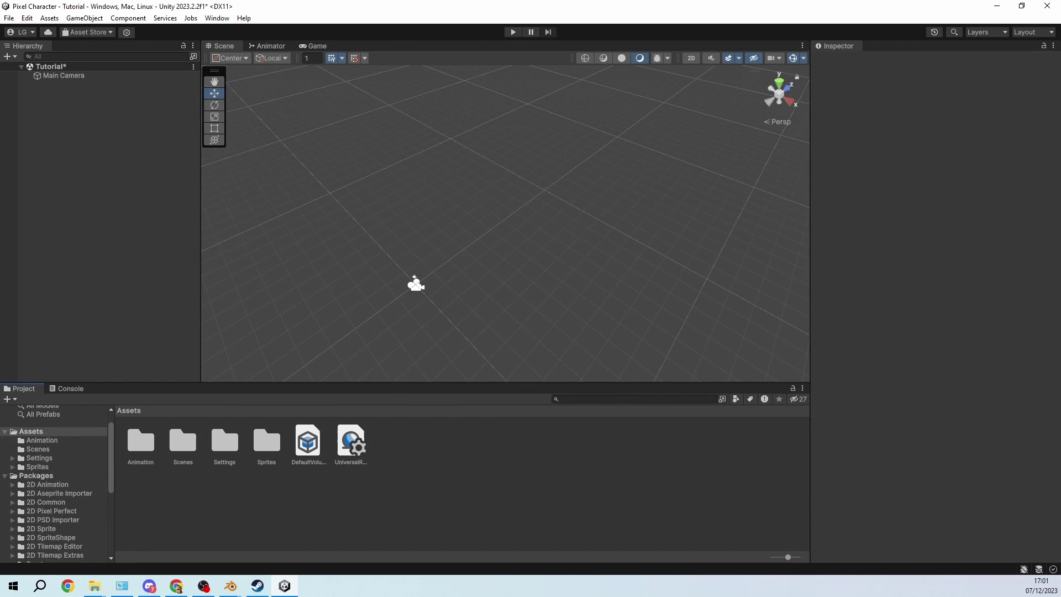
right_click(116, 185)
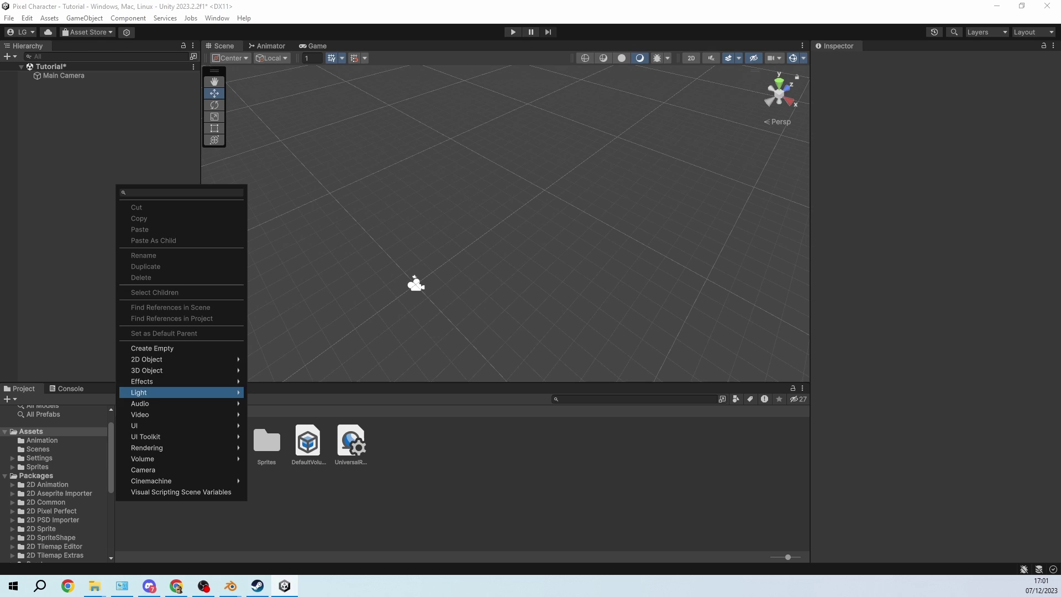
left_click(386, 497)
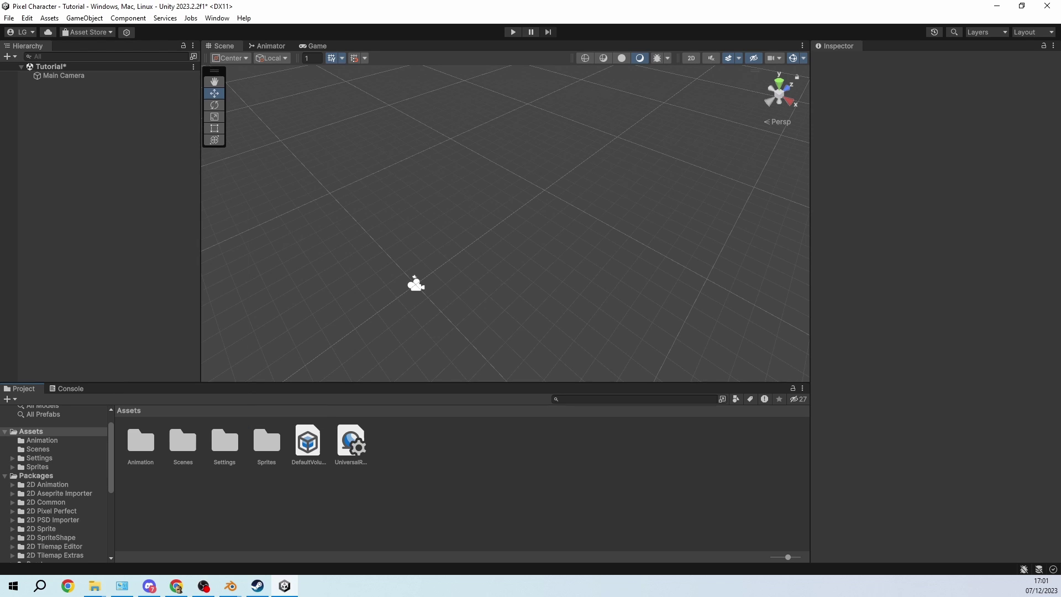
Place the Inside-Background.png0001 sprite from the Sprites folder into the scene
double_click(267, 441)
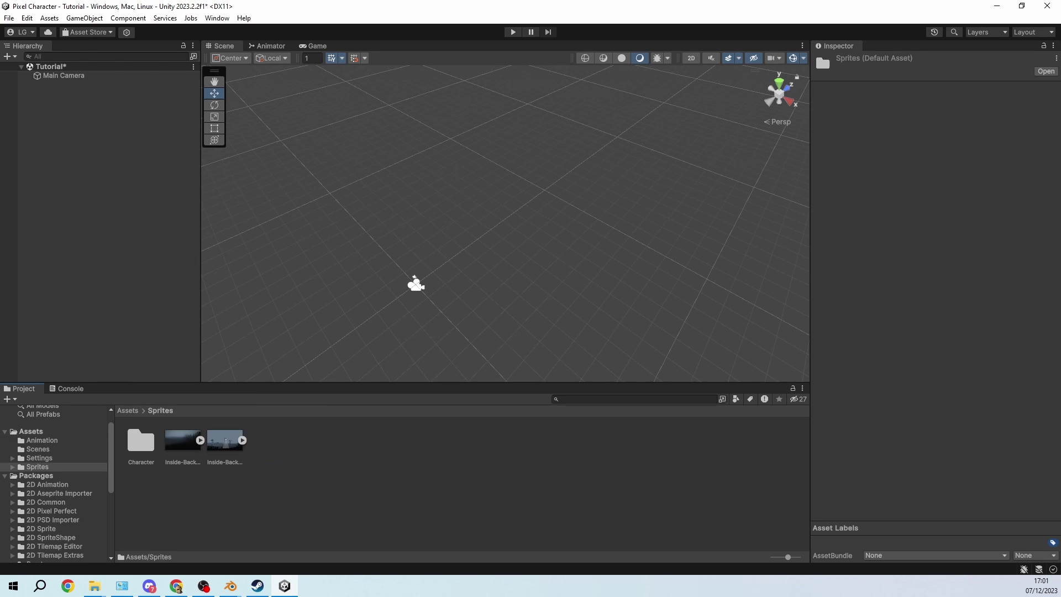
left_click(224, 441)
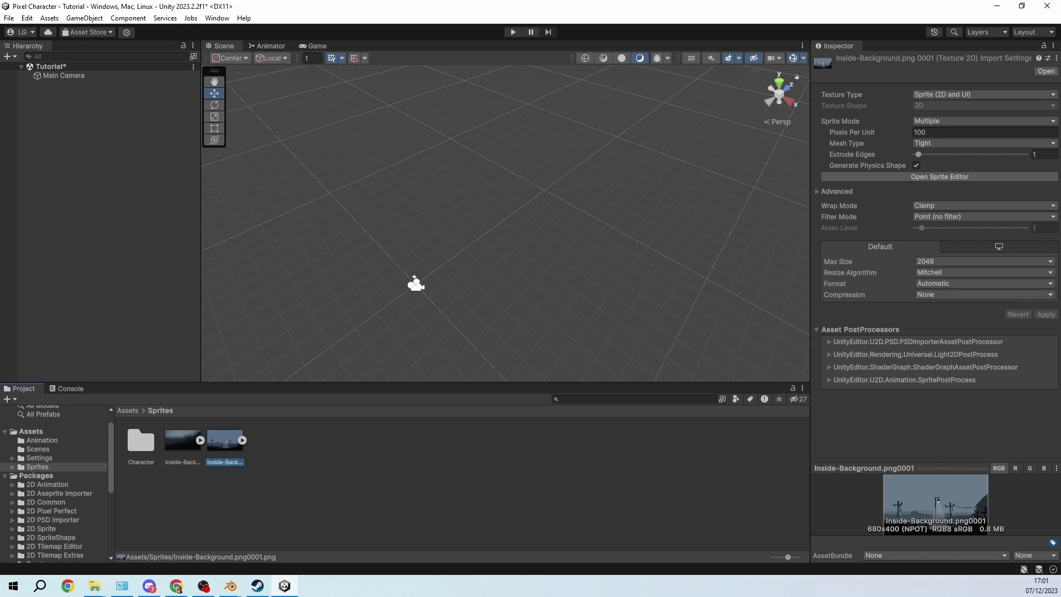
left_click_drag(225, 440, 467, 236)
right_click_drag(467, 235, 539, 171)
middle_click_drag(539, 171, 612, 99)
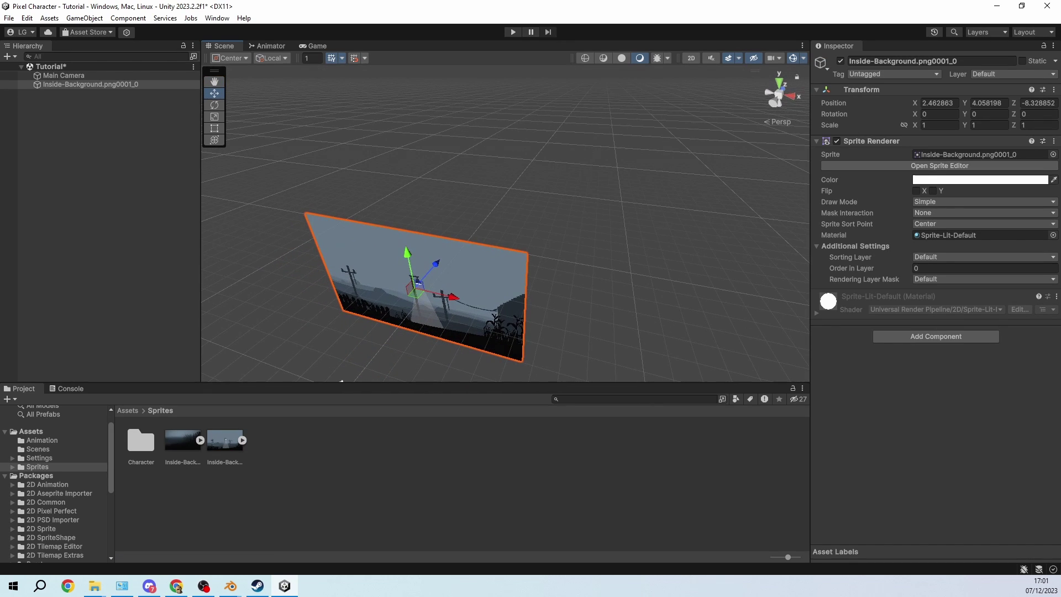
Dock the Game view beside the Project window and widen it
left_click(314, 46)
left_click_drag(314, 46, 732, 478)
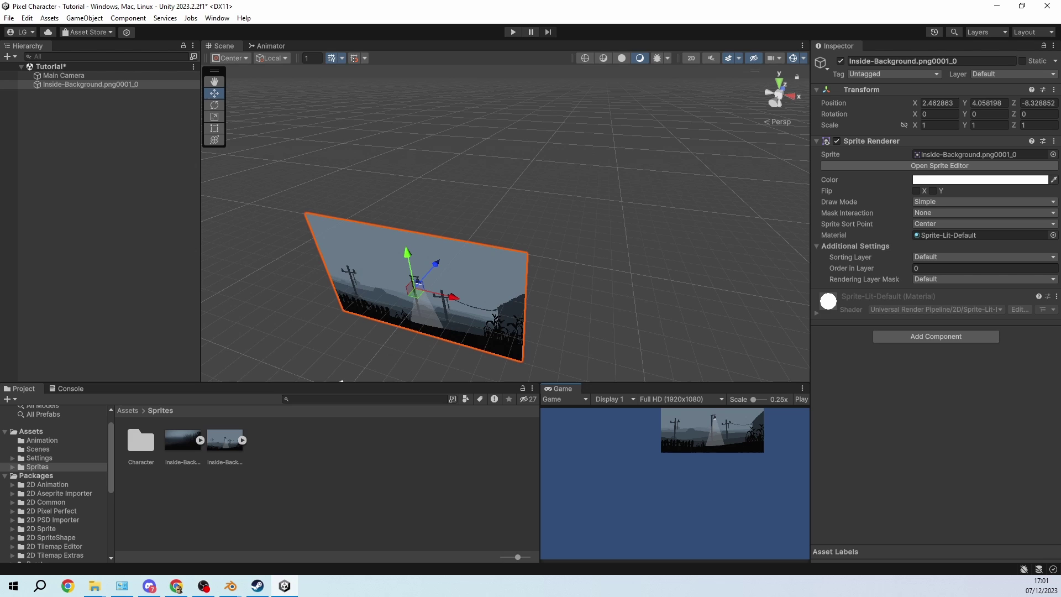
left_click_drag(540, 476, 442, 476)
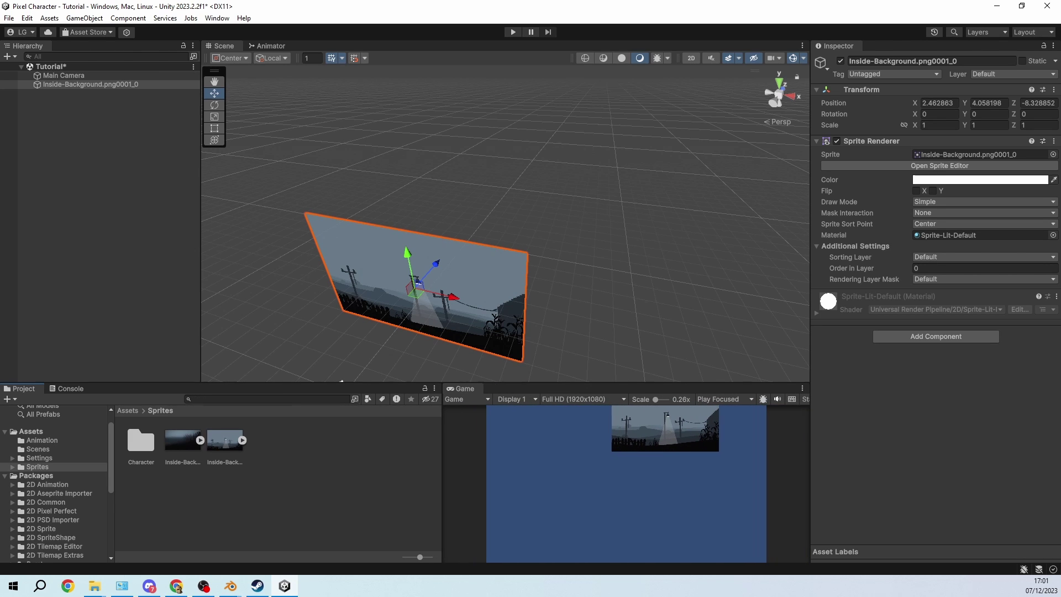
Set the background sprite's position to 0, 0, 0
right_click_drag(475, 266, 398, 247)
middle_click_drag(475, 265, 456, 238)
left_click(940, 103)
type("0")
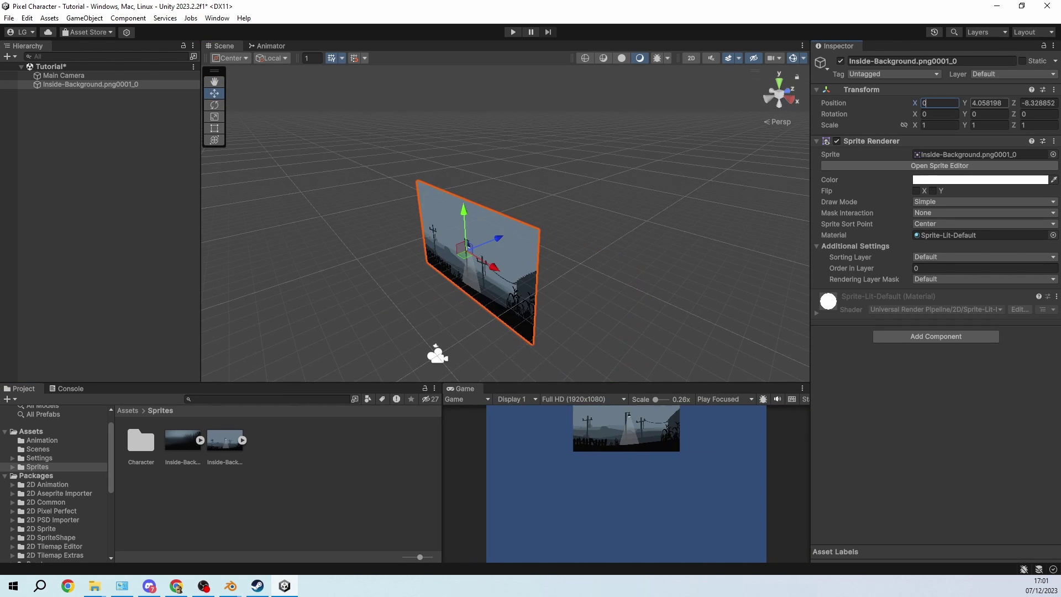
left_click(989, 104)
type("0")
left_click(1034, 104)
type("0")
right_click_drag(475, 237, 431, 271)
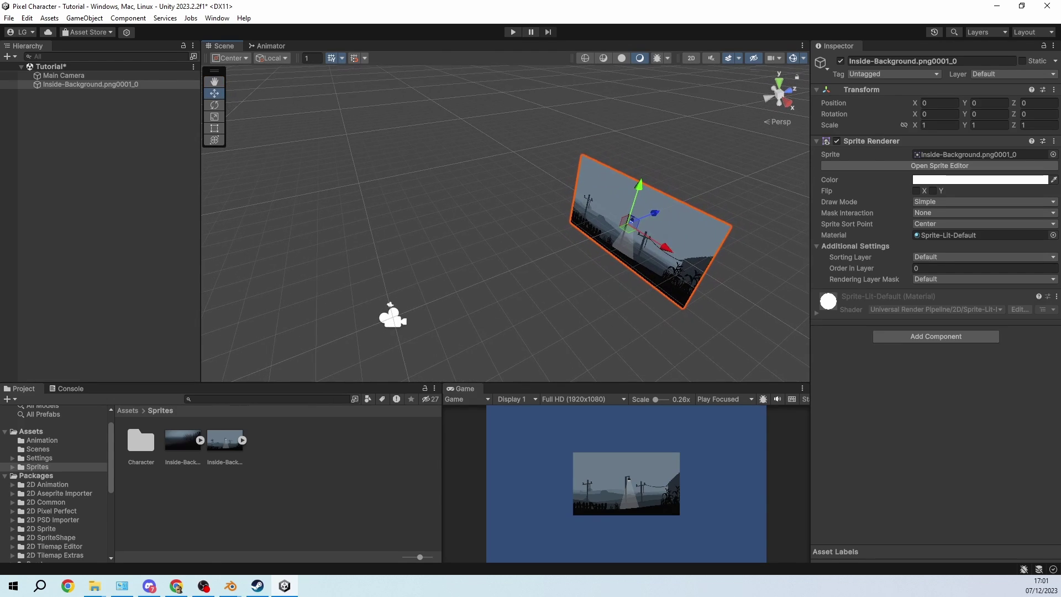
Add a Pixel Perfect Camera component to the Main Camera
left_click(393, 318)
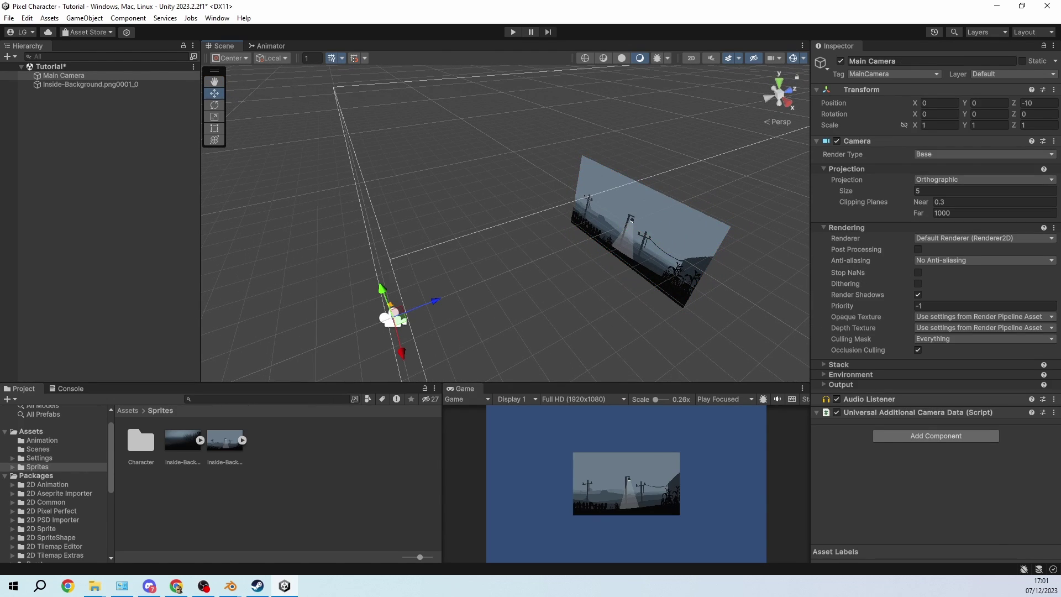
left_click(936, 436)
type("pixe")
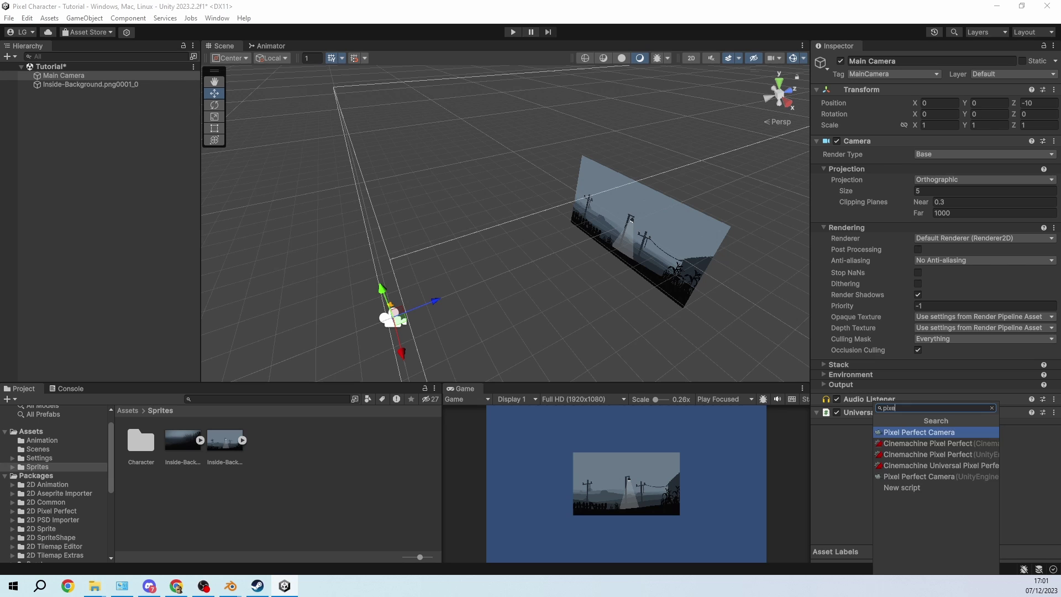
key("Return")
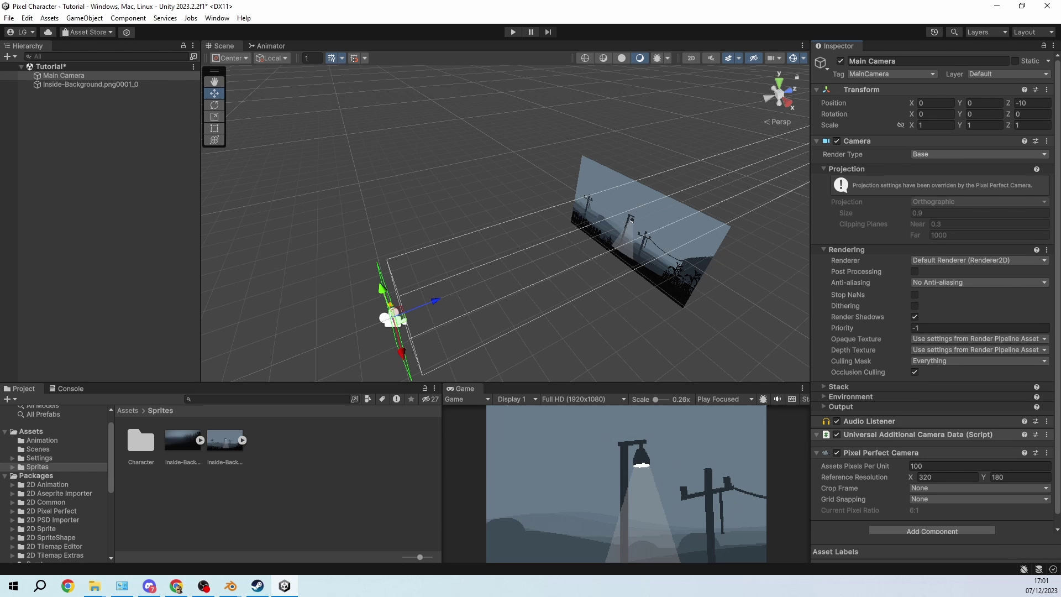
Double the Pixel Perfect Camera's reference resolution to 640 by 360
right_click_drag(506, 221, 532, 259)
key("w")
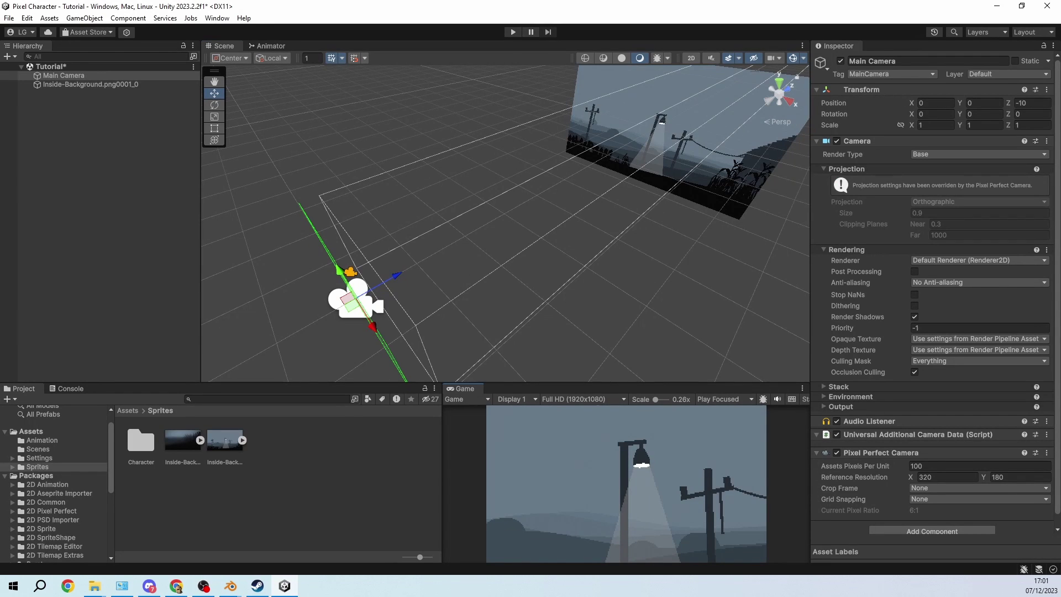
left_click(947, 477)
left_click(936, 477)
type("*2")
key("Return")
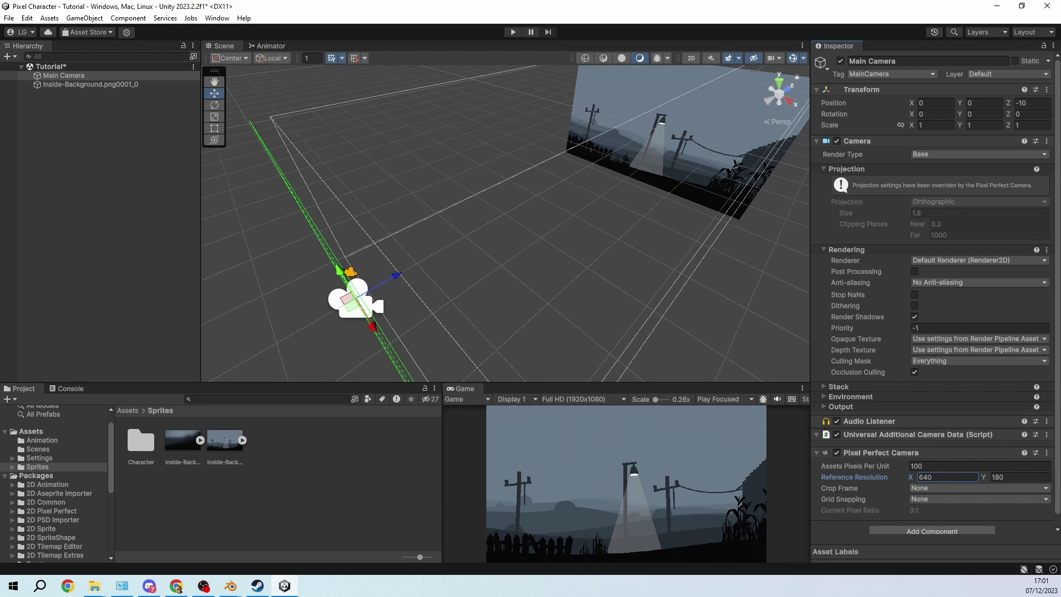
key("Tab")
type("*2")
key("Return")
Try a reference resolution width of 1920 for the Pixel Perfect Camera, and undo the change
right_click_drag(506, 221, 456, 212)
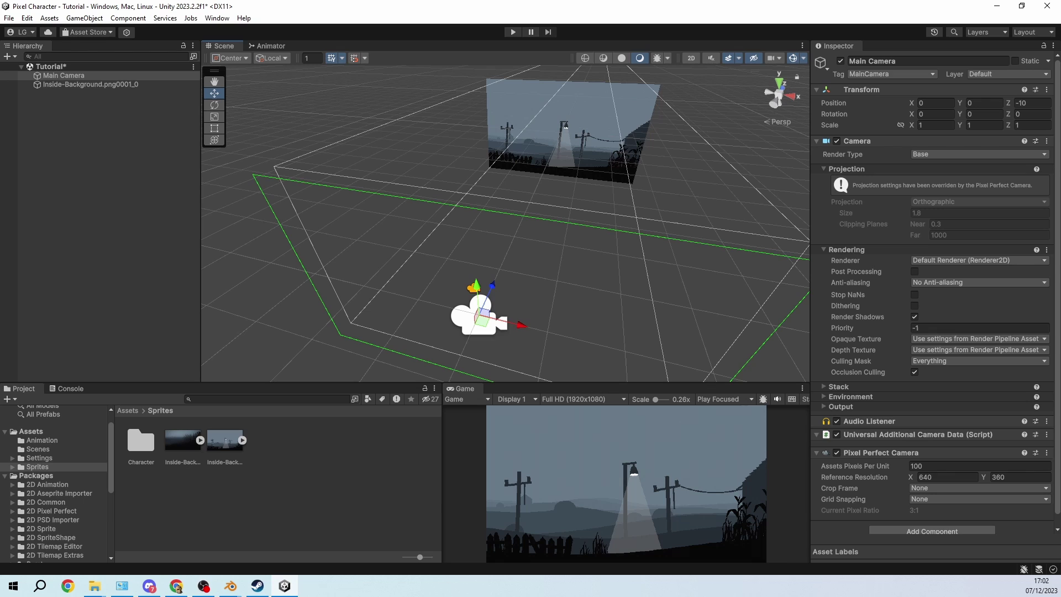
left_click(940, 477)
type("1920")
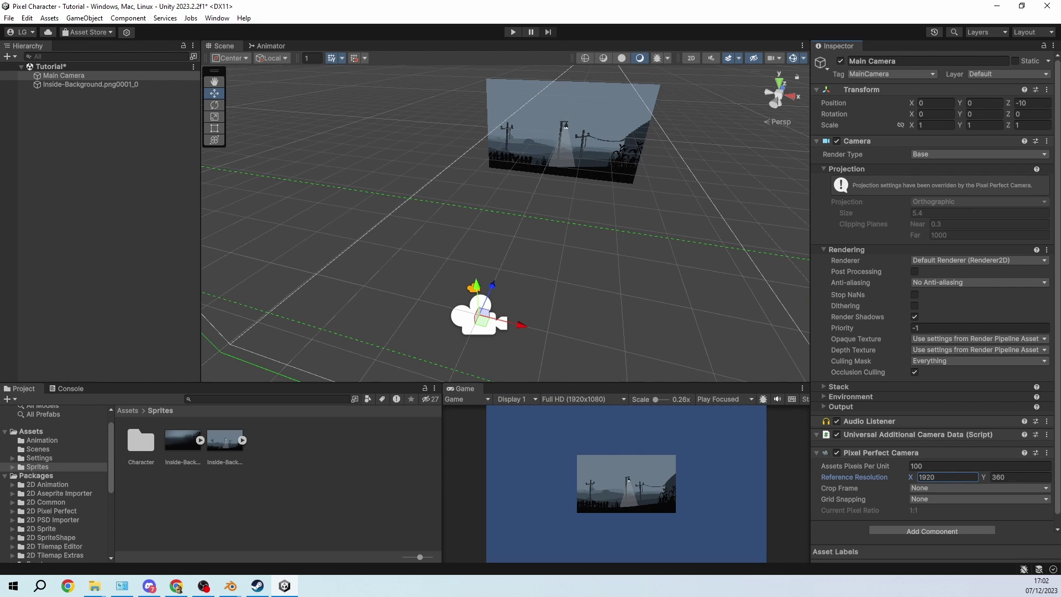
key("ctrl+z")
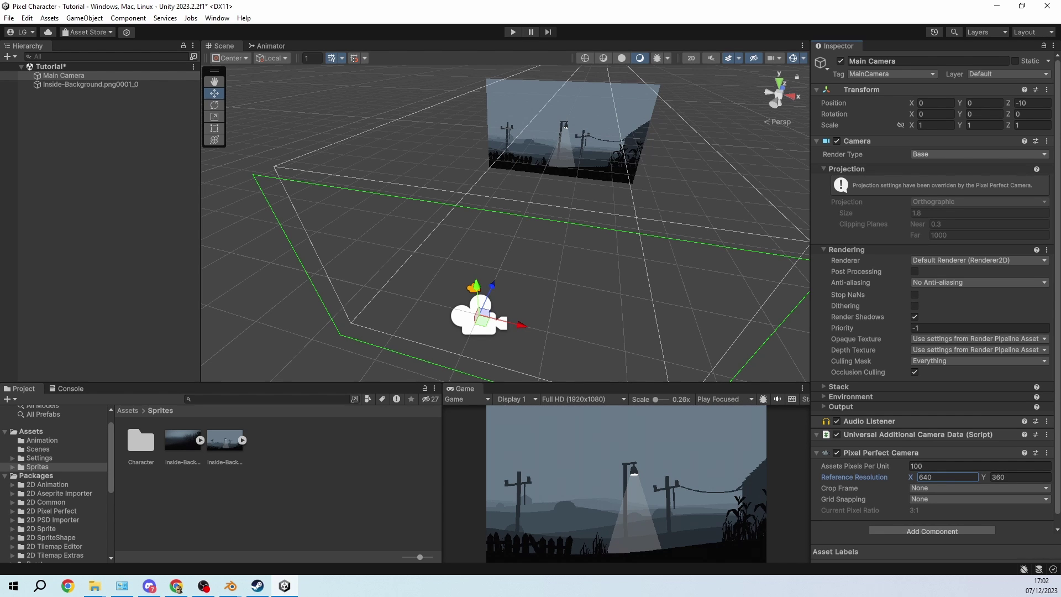
Increase the height of the Project window and the Game view beneath the Scene view
left_click_drag(138, 416, 137, 267)
left_click_drag(486, 177, 545, 147, "alt")
Examine the 2D sprite shapes available for a new scene object without creating one
left_click(111, 120)
right_click(111, 120)
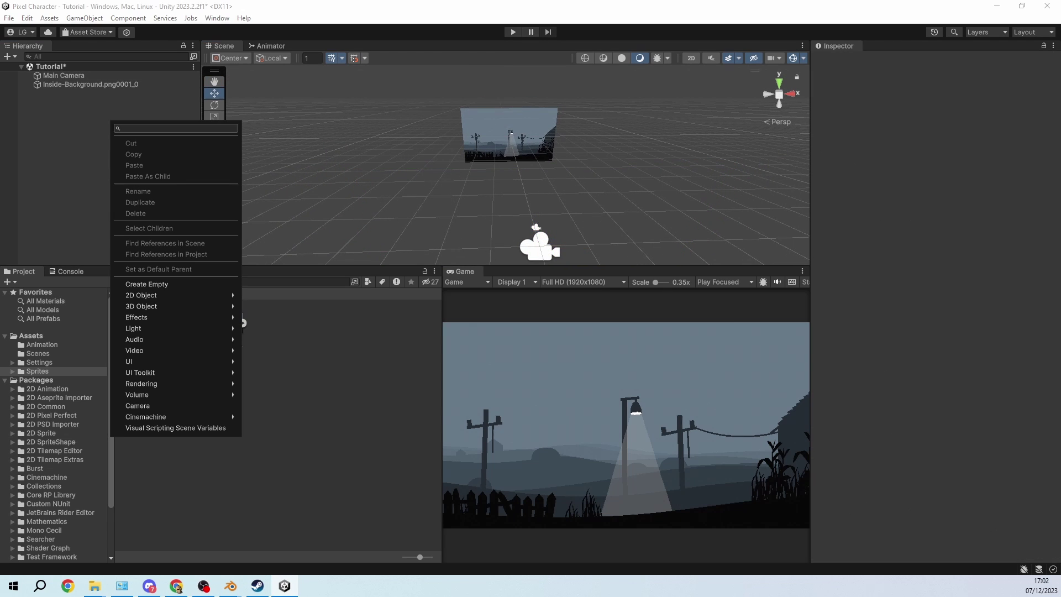
mouse_move(241, 319)
key("Up")
key("Up")
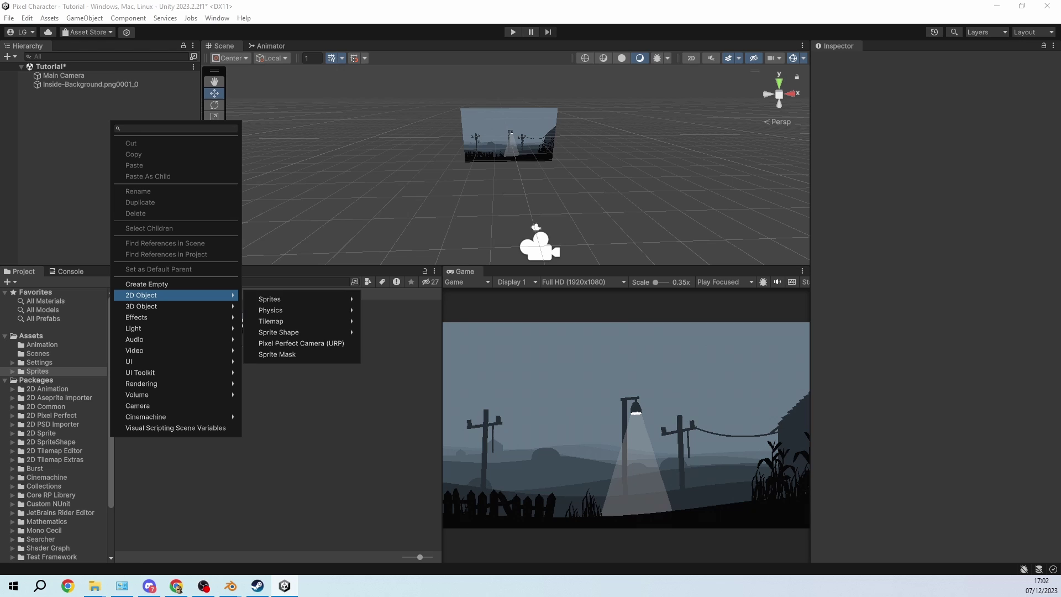
mouse_move(302, 299)
key("Right")
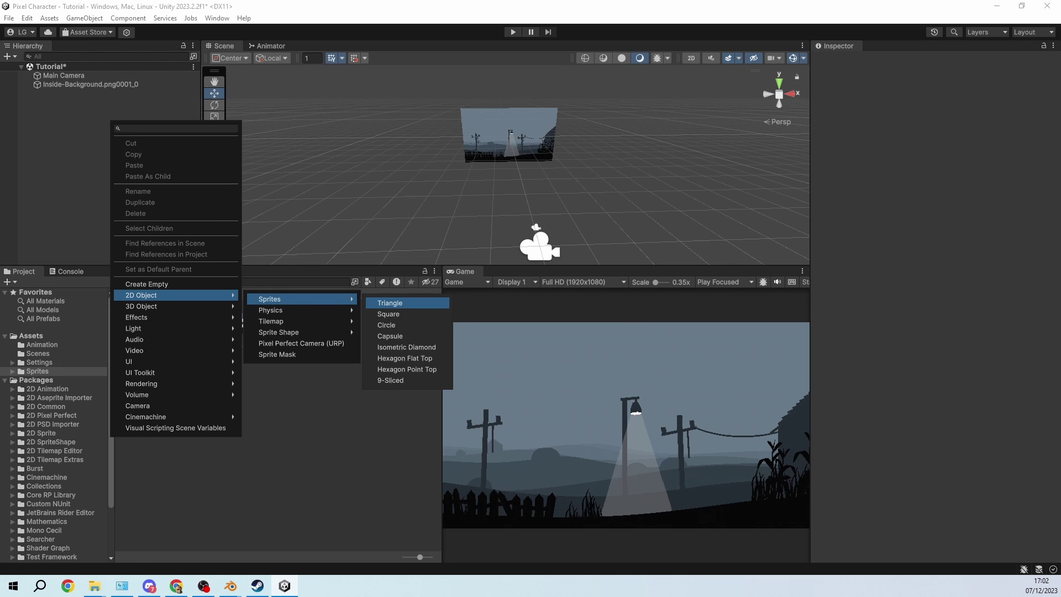
key("Down")
key("Down")
key("Down")
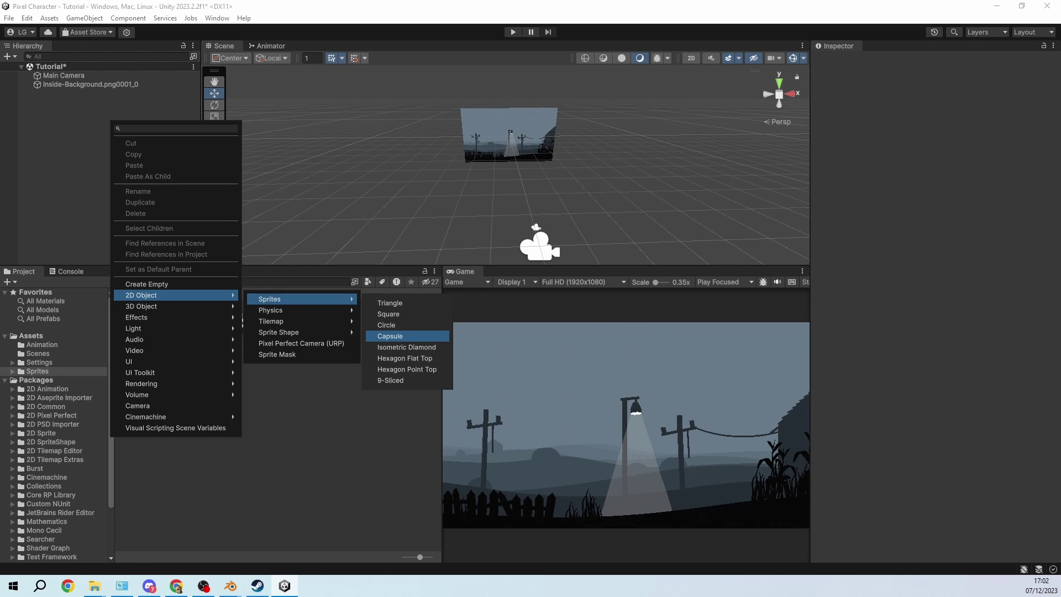
key("Down")
key("Down")
key("Down")
key("Escape")
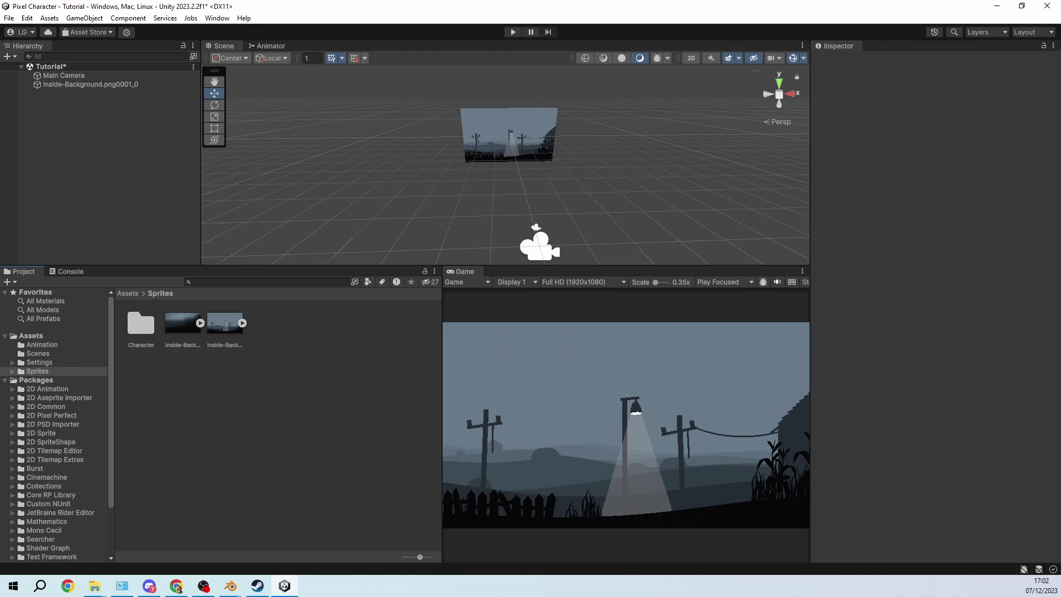
Switch to the Character02 file in Blender and open the file browser for the render output path
mouse_move(231, 586)
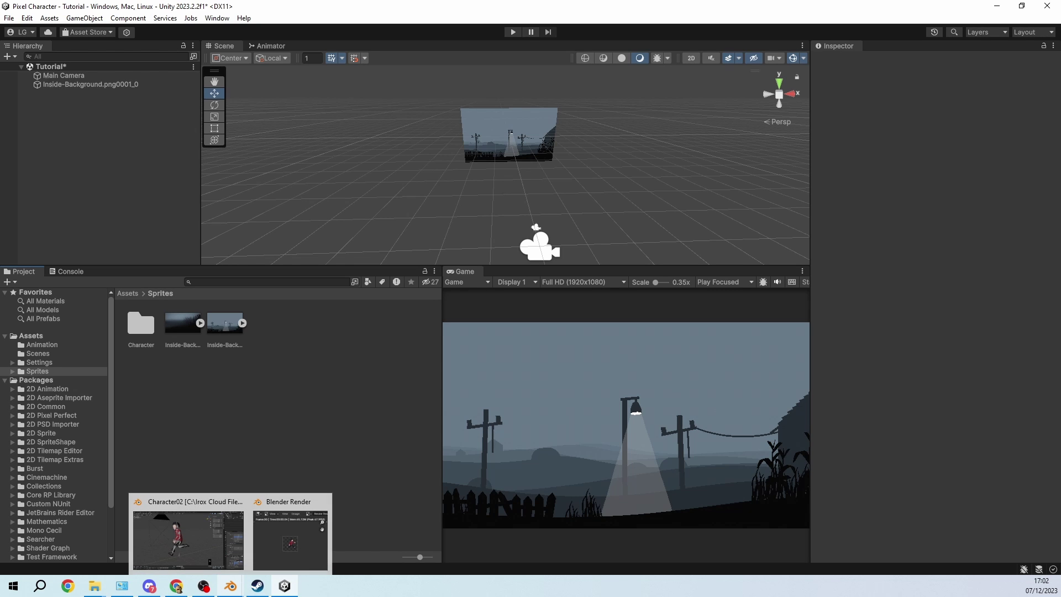
left_click(188, 534)
scroll(432, 287, "down", 3)
mouse_move(432, 287)
middle_mouse_down()
mouse_move(377, 287)
mouse_move(441, 297)
middle_mouse_up()
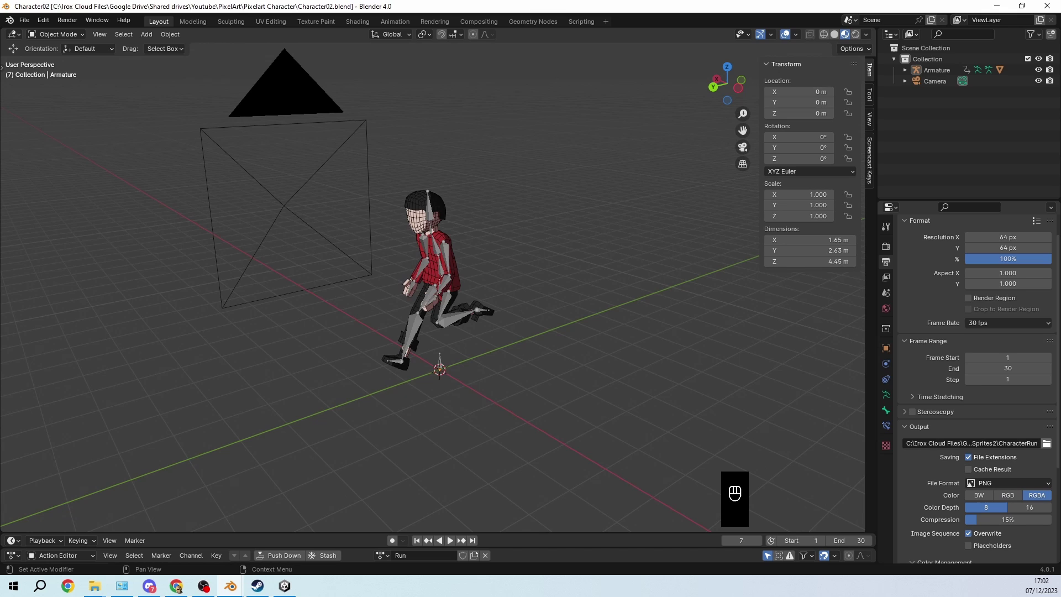
left_click(1047, 443)
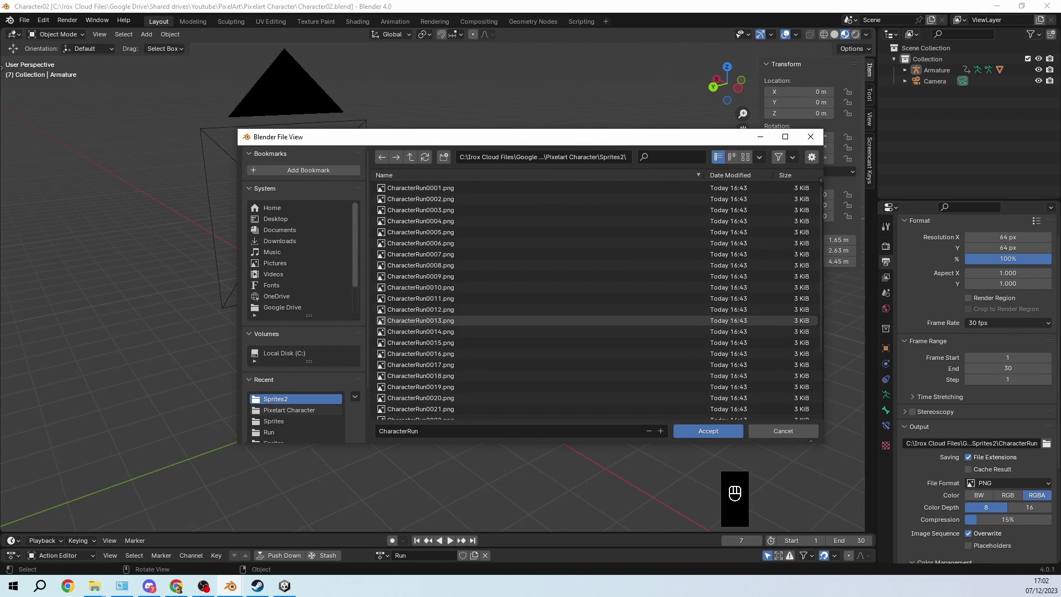
Browse from the recent Sprites location to the Unity project's Assets/Sprites/Character folder for the render output
left_click(273, 421)
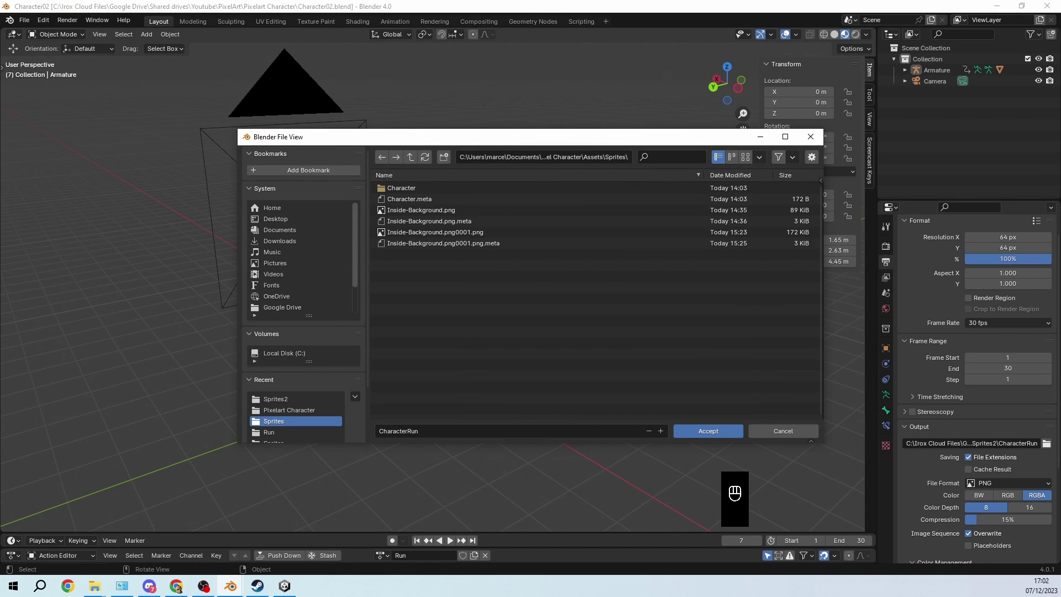
left_click(410, 157)
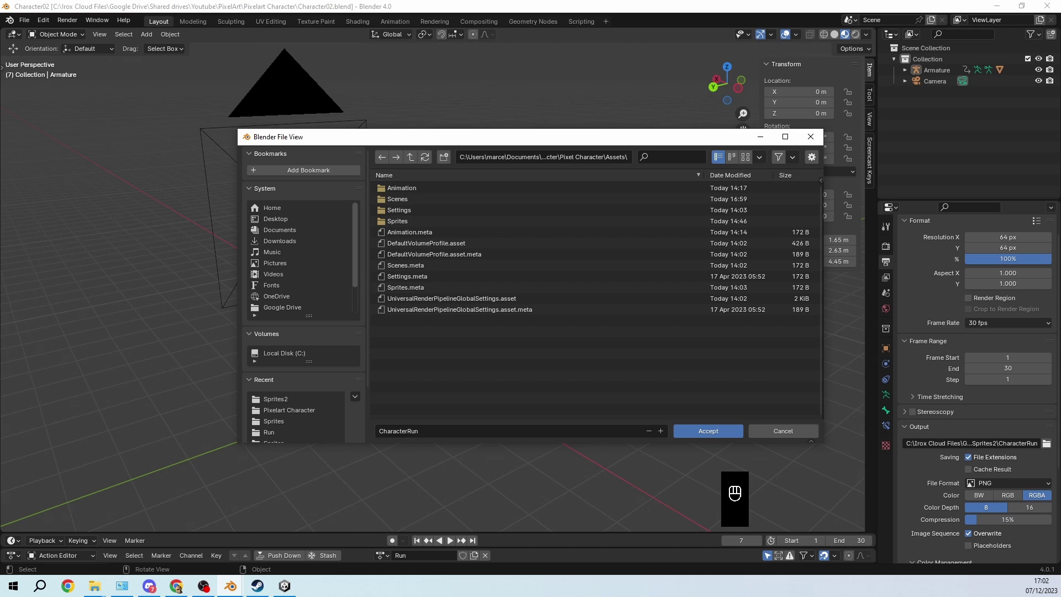
left_click(410, 157)
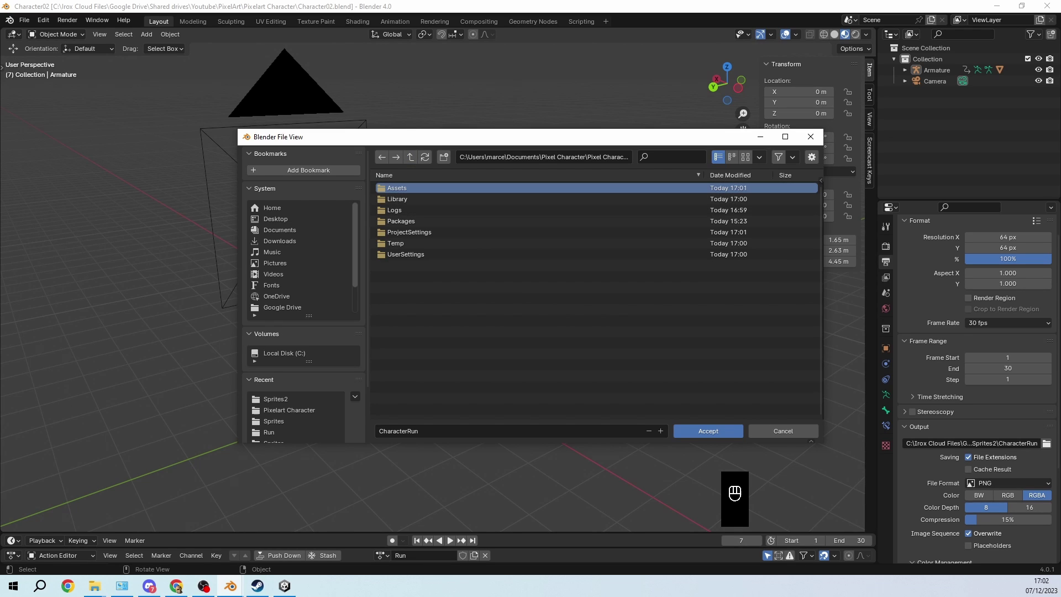
double_click(398, 188)
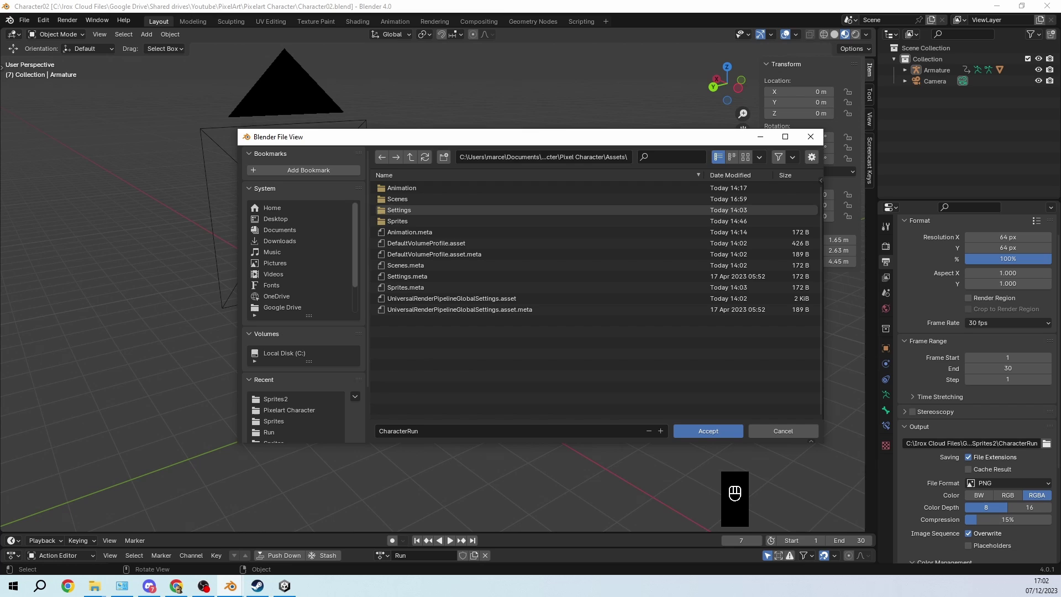
key("Down")
key("Return")
key("Down")
key("Return")
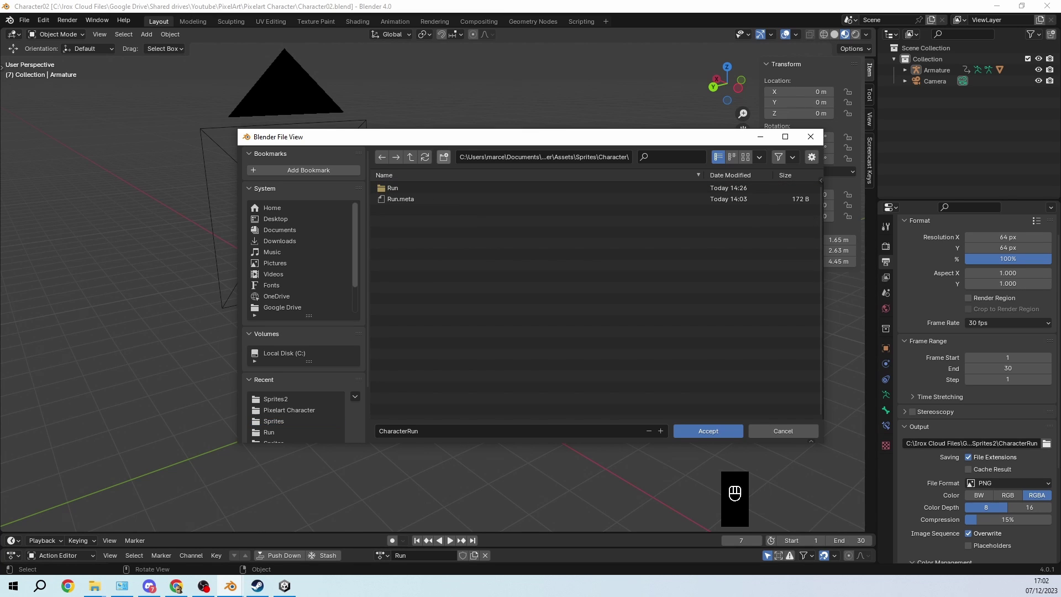
Create a folder named Run2 inside Character and accept it as the output location for the CharacterRun frames
type("iRun")
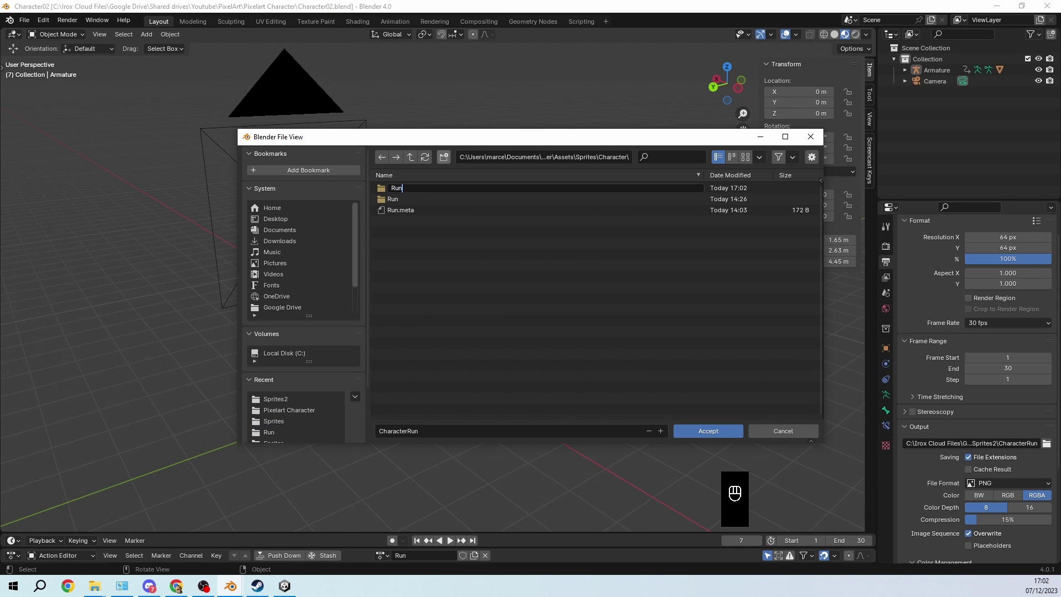
type("2")
key("Return")
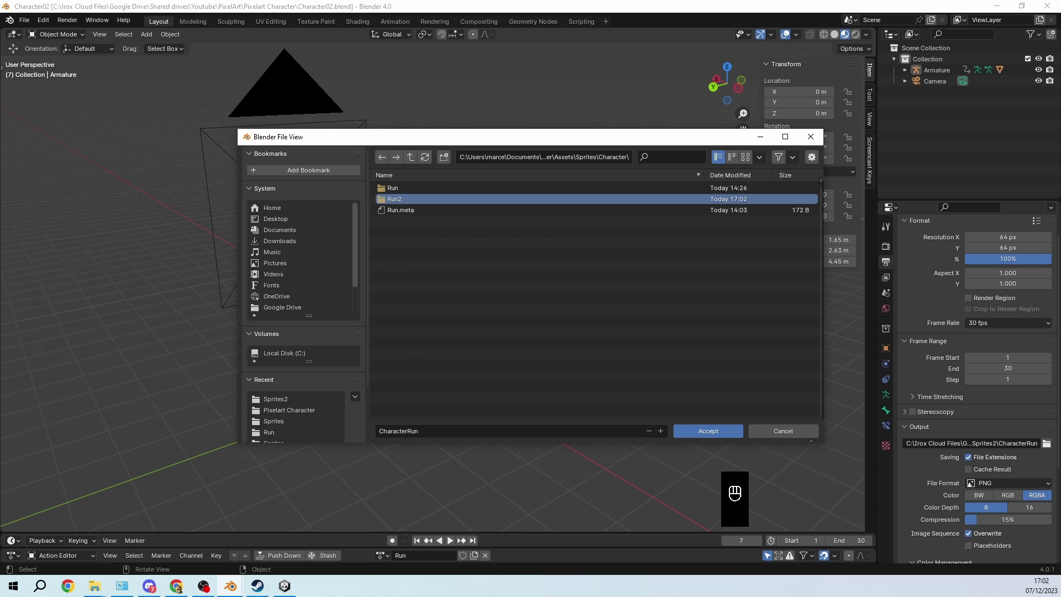
key("Return")
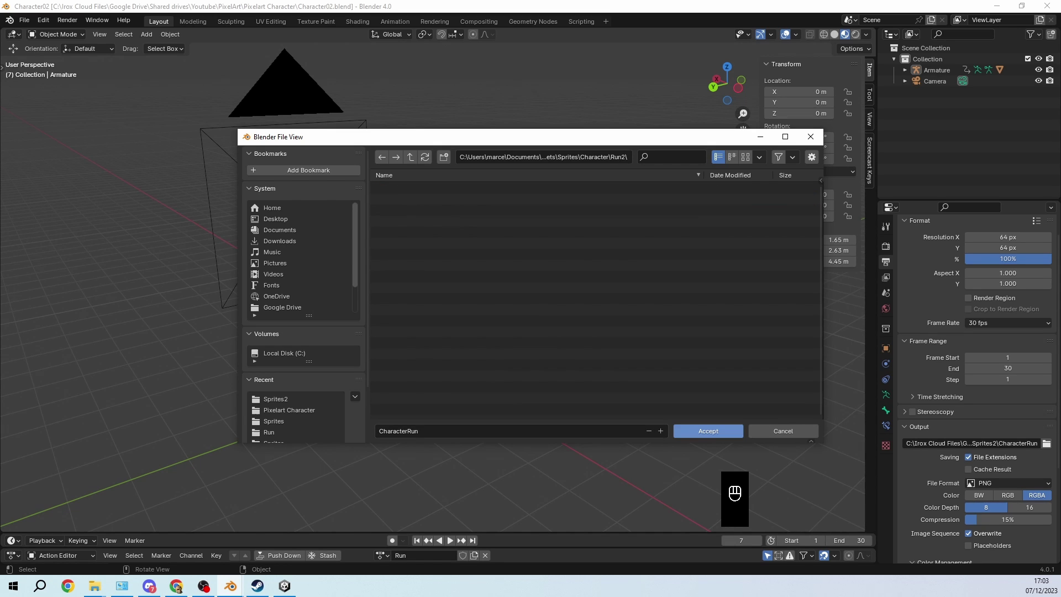
left_click(709, 431)
Render the full run animation to the output folder and close the render window
key("ctrl+F12")
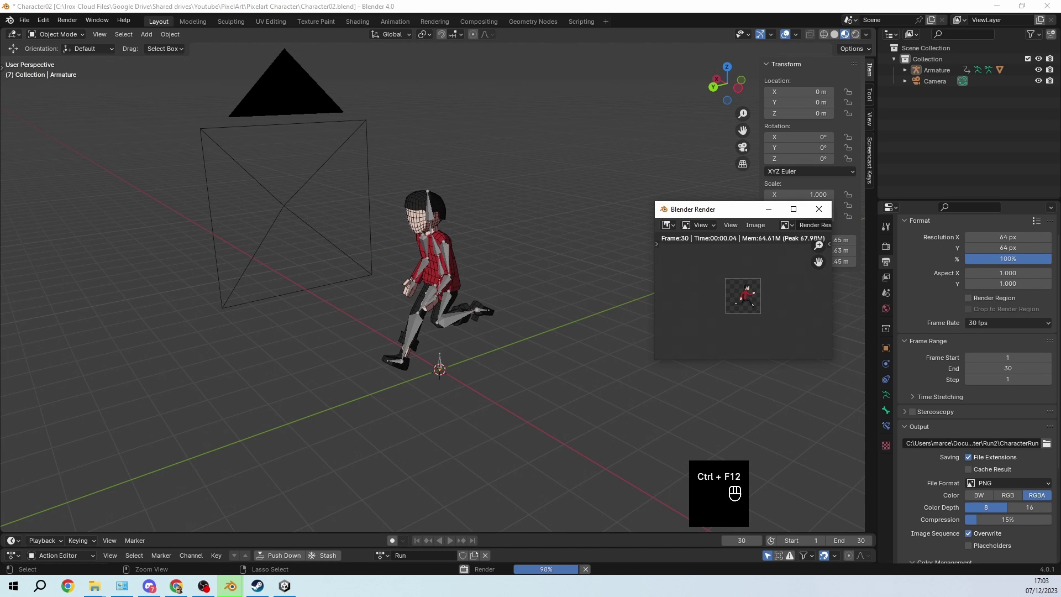
middle_click_drag(743, 295, 696, 287)
left_click(819, 209)
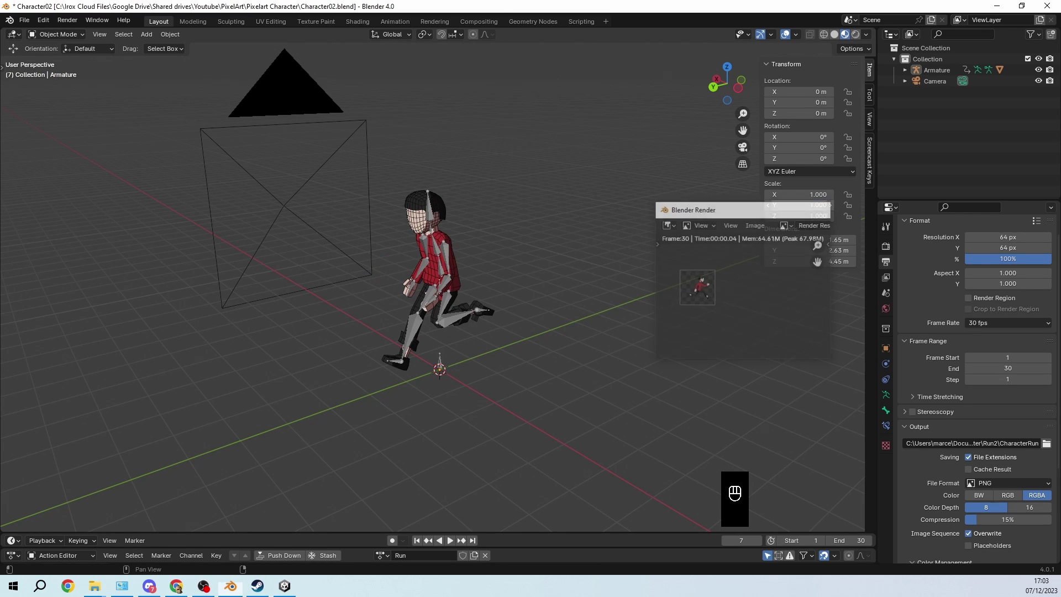
Switch to Unity and open the Run2 folder inside Assets/Sprites/Character
key("alt+Tab")
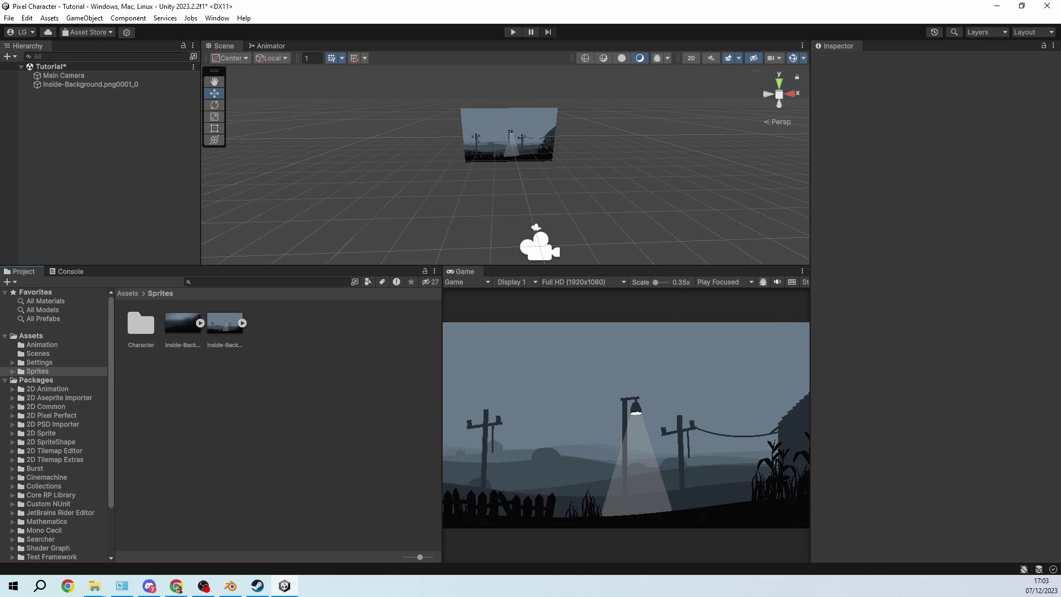
double_click(141, 324)
double_click(183, 323)
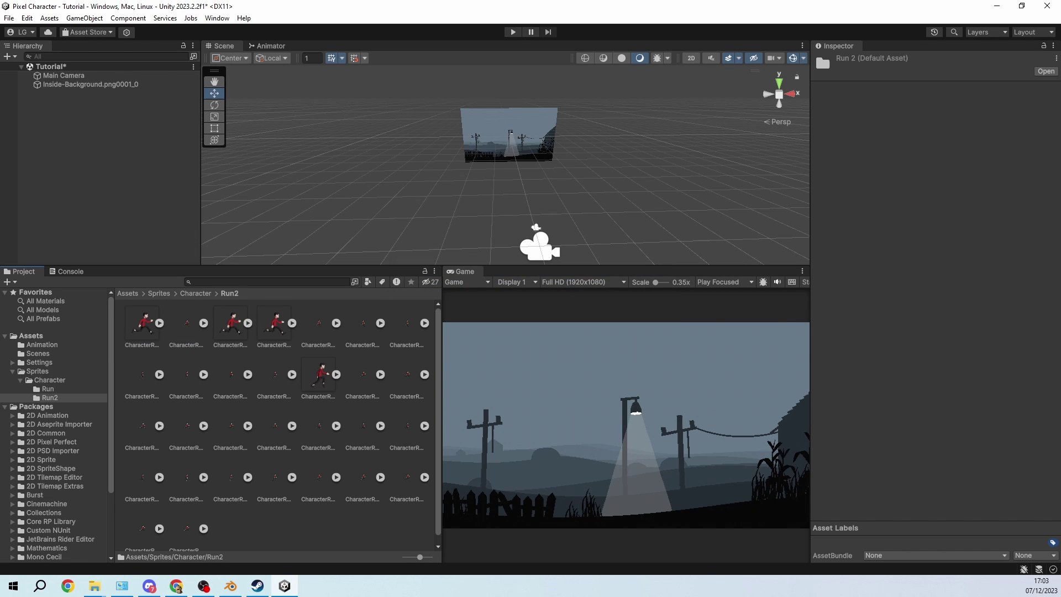
Set the filter mode to Point (no filter) and the compression to None for all sprites in the Run2 folder
left_click(143, 324)
scroll(277, 426, "down", 1)
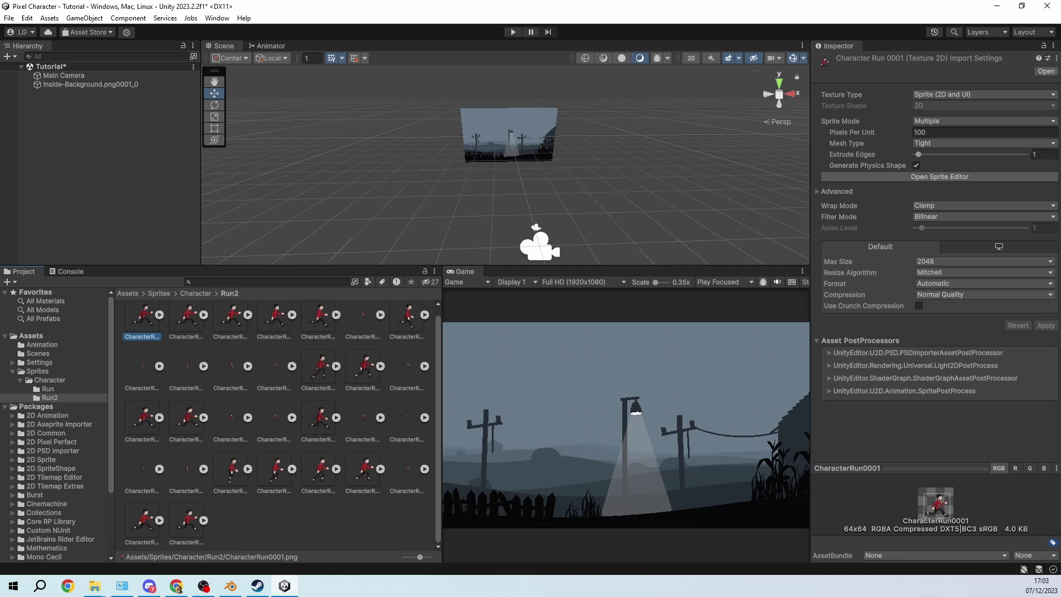
key("ctrl+a")
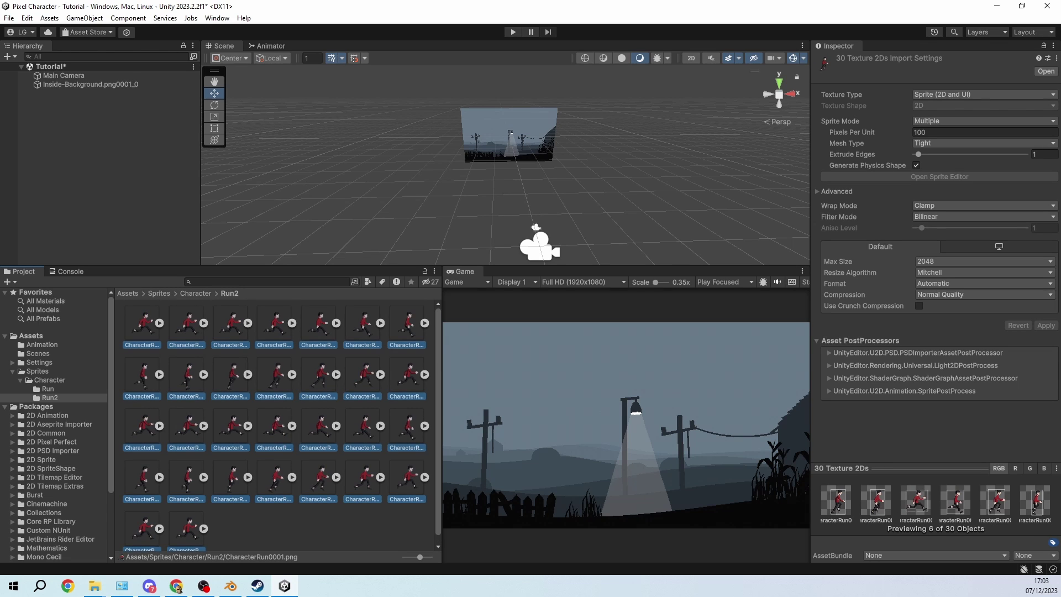
left_click(984, 217)
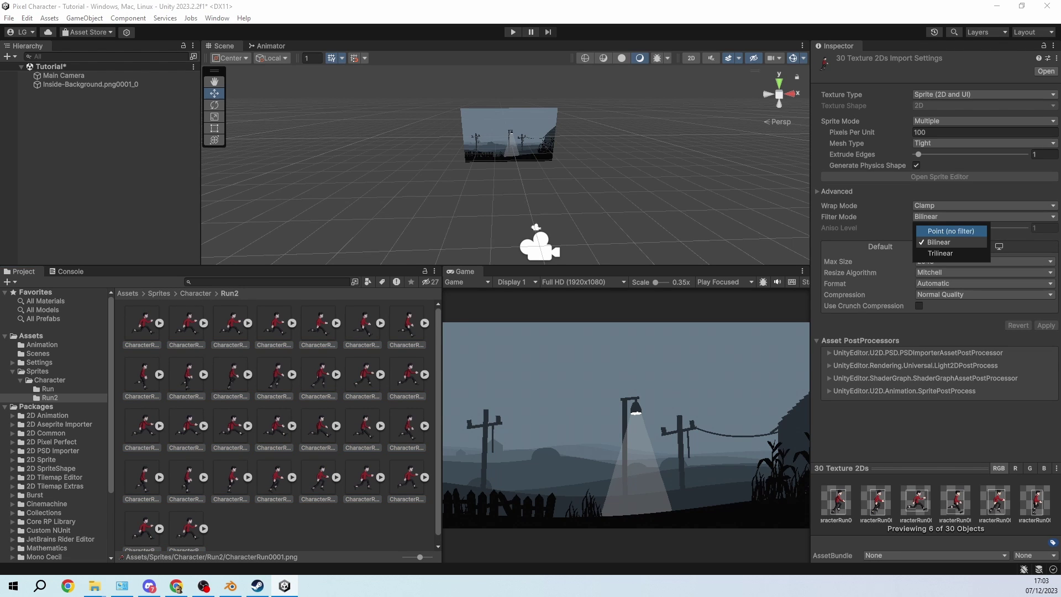
left_click(951, 229)
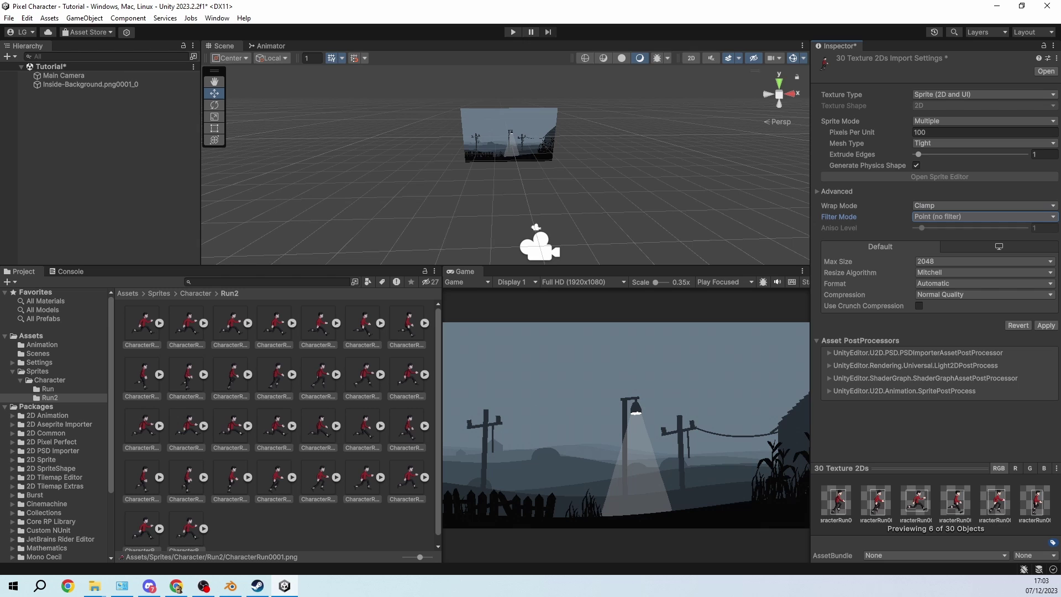
left_click(951, 295)
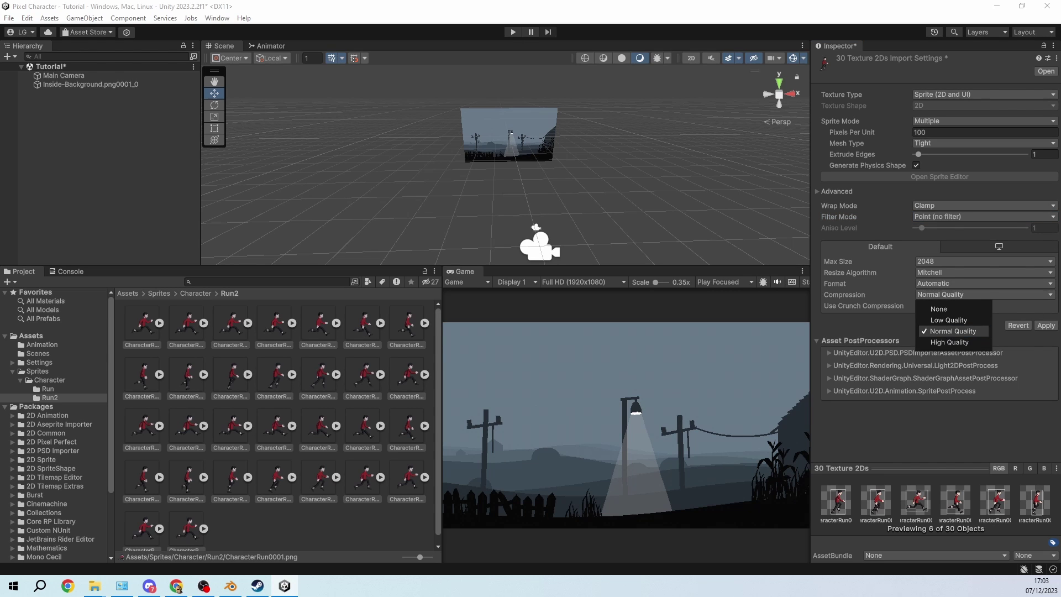
left_click(940, 309)
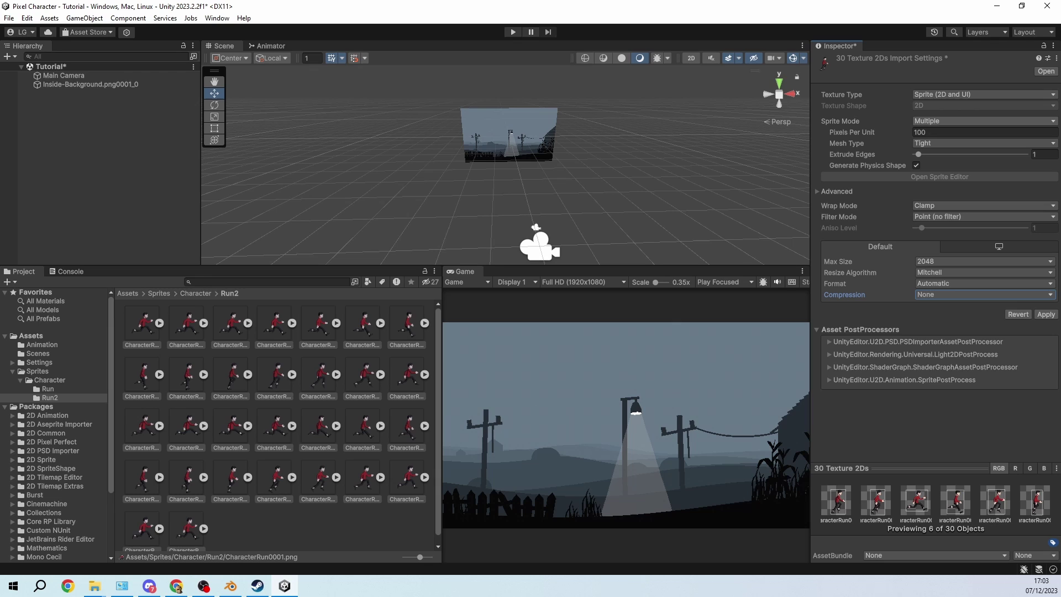
Set the sprite mode of all the run textures to Single and apply the import settings
left_click(984, 121)
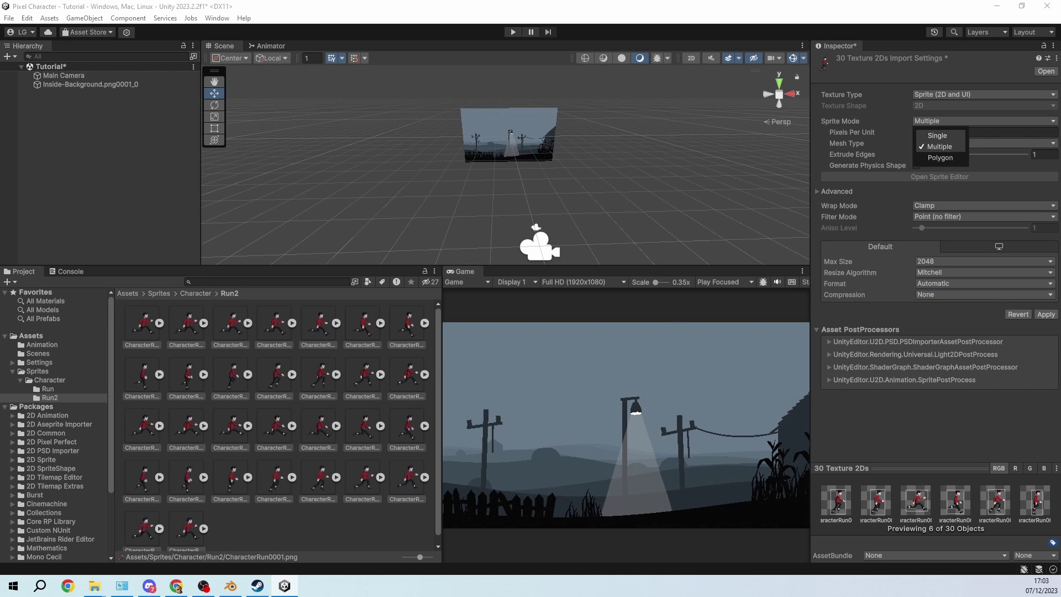
left_click(939, 135)
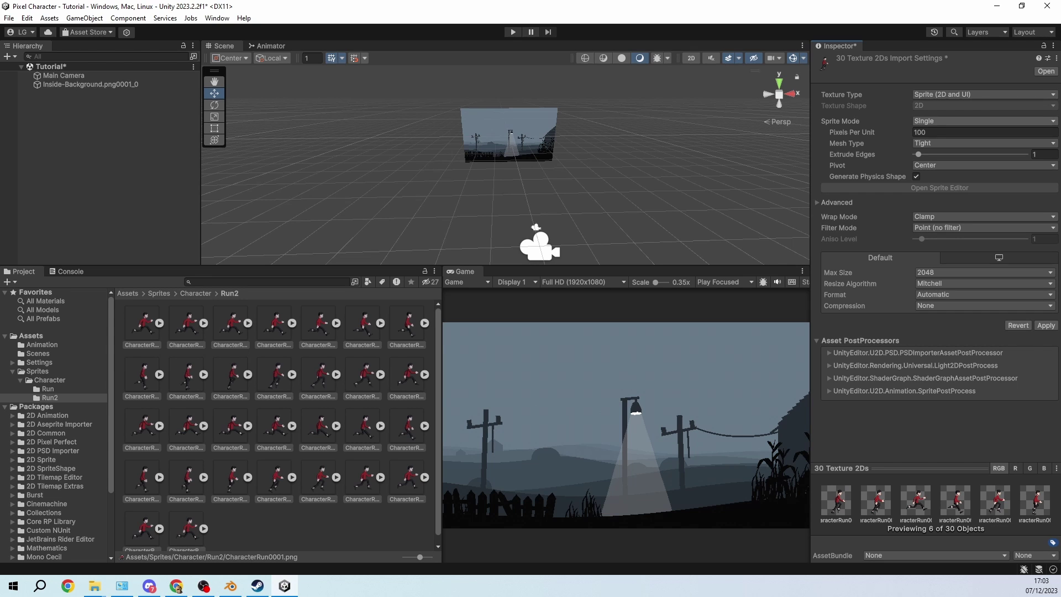
left_click(1046, 326)
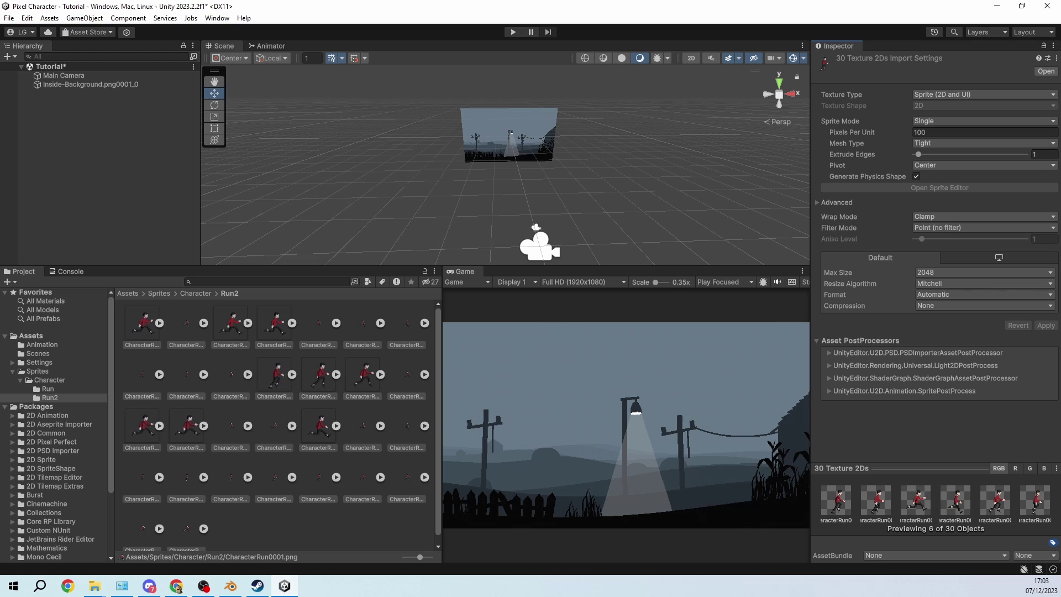
Place the CharacterRun0001 sprite in the scene and move it along Z to -0.24, just in front of the background
left_click(142, 324)
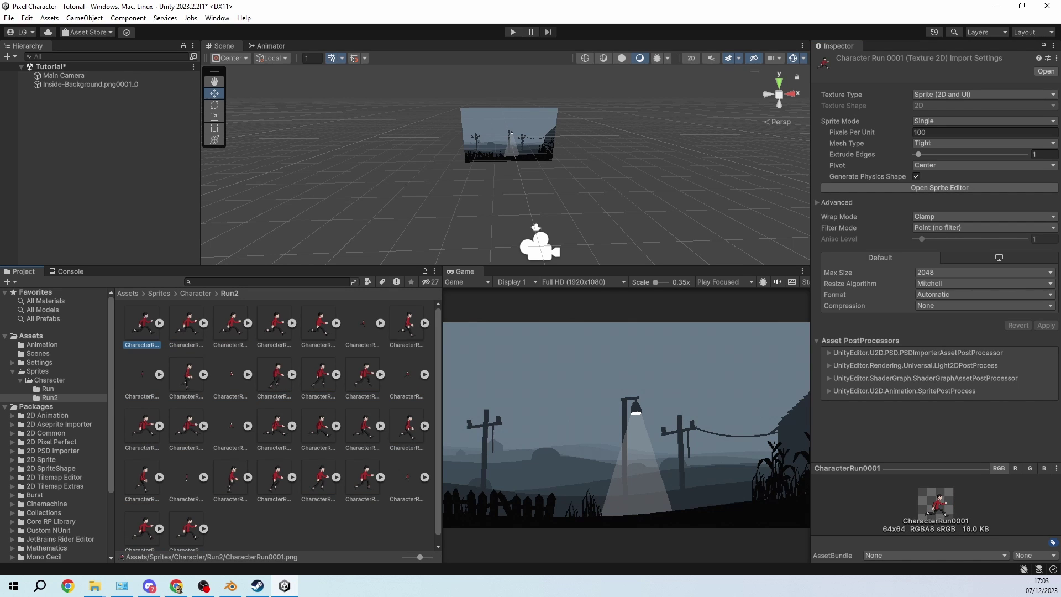
left_click_drag(143, 324, 505, 171)
key("w")
key("a")
right_click_drag(505, 172, 589, 172)
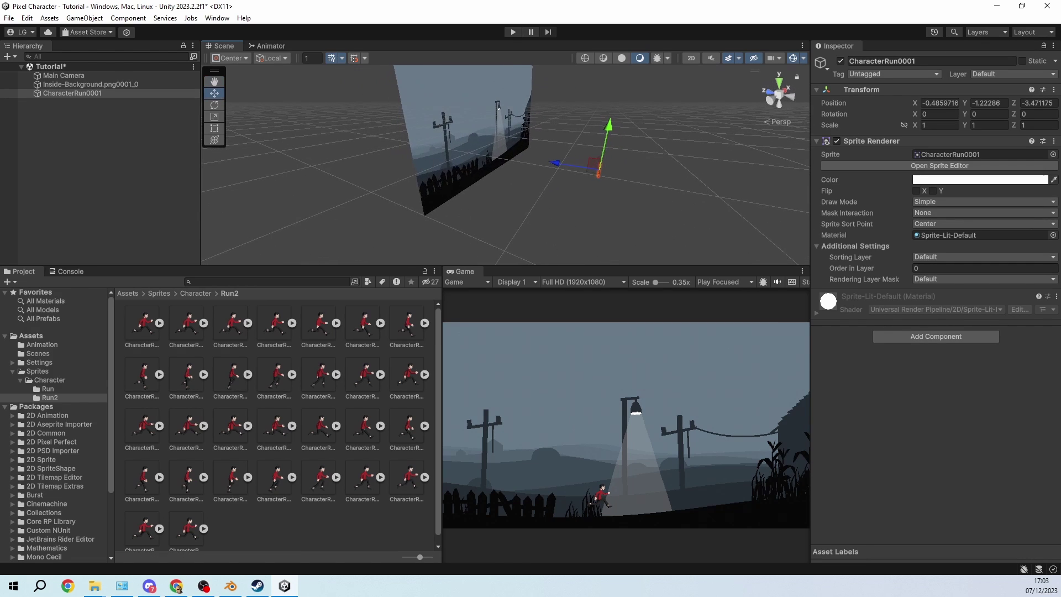
left_click(641, 210)
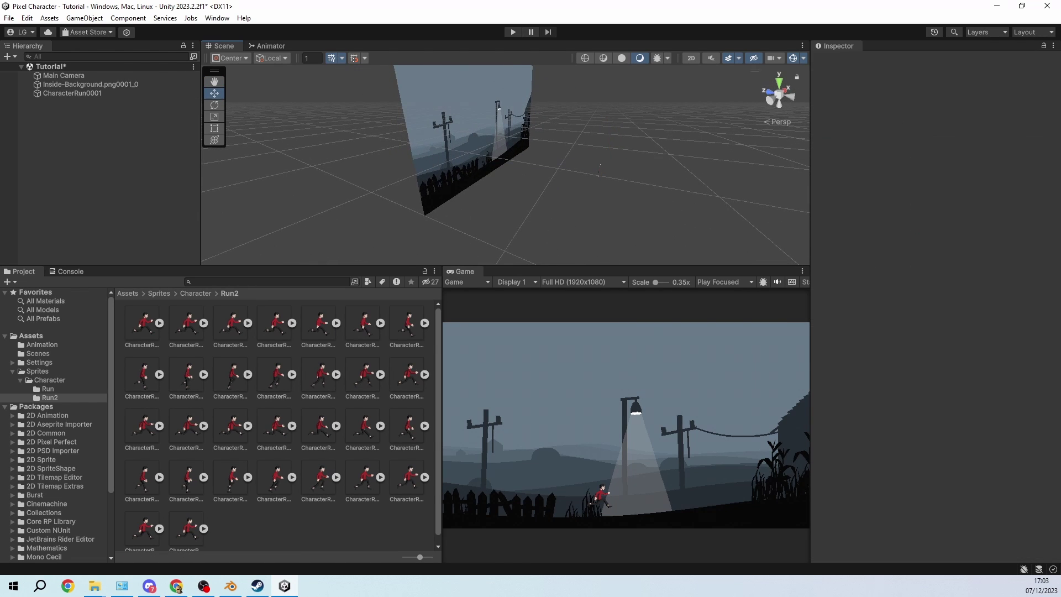
left_click(599, 169)
left_click_drag(557, 163, 463, 148)
Increase the Game view's height and examine the character's pixels against the background up close
left_click_drag(603, 266, 611, 146)
scroll(632, 371, "up", 5)
scroll(524, 550, "up", 5)
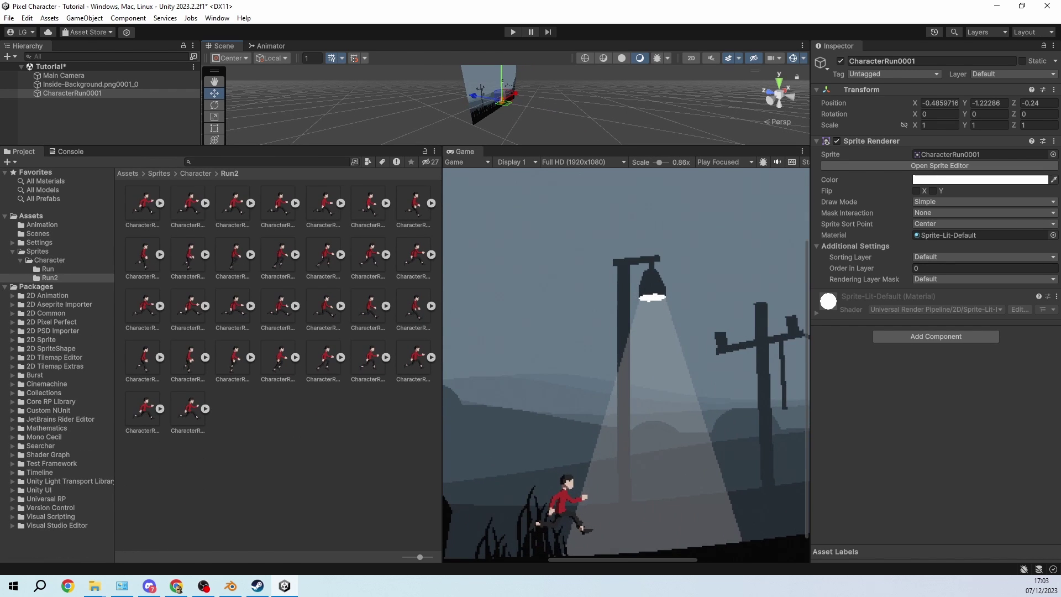
scroll(661, 550, "up", 4)
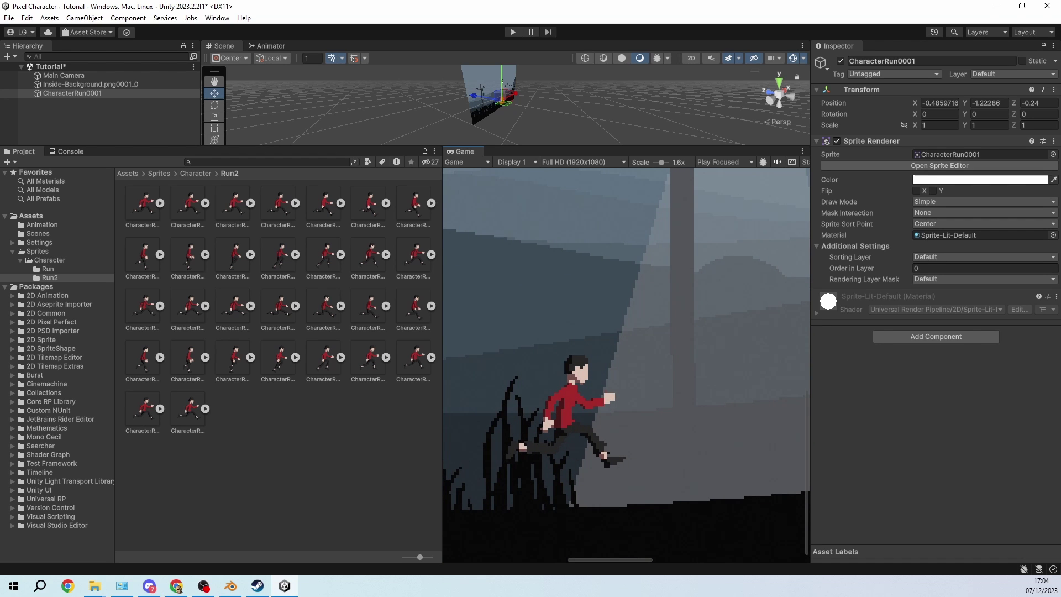
scroll(608, 553, "down", 8)
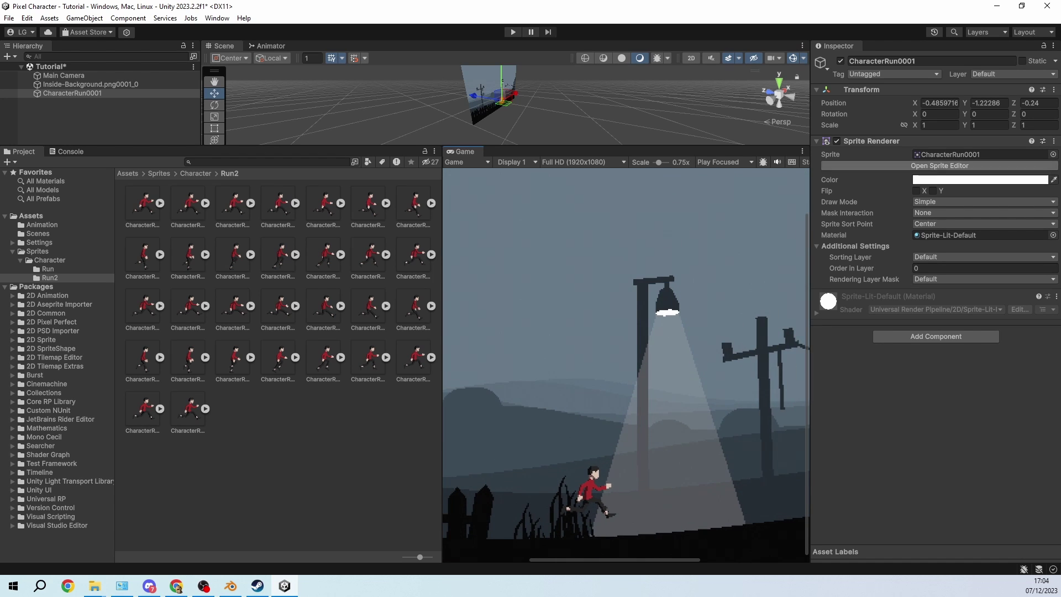
scroll(626, 365, "down", 5)
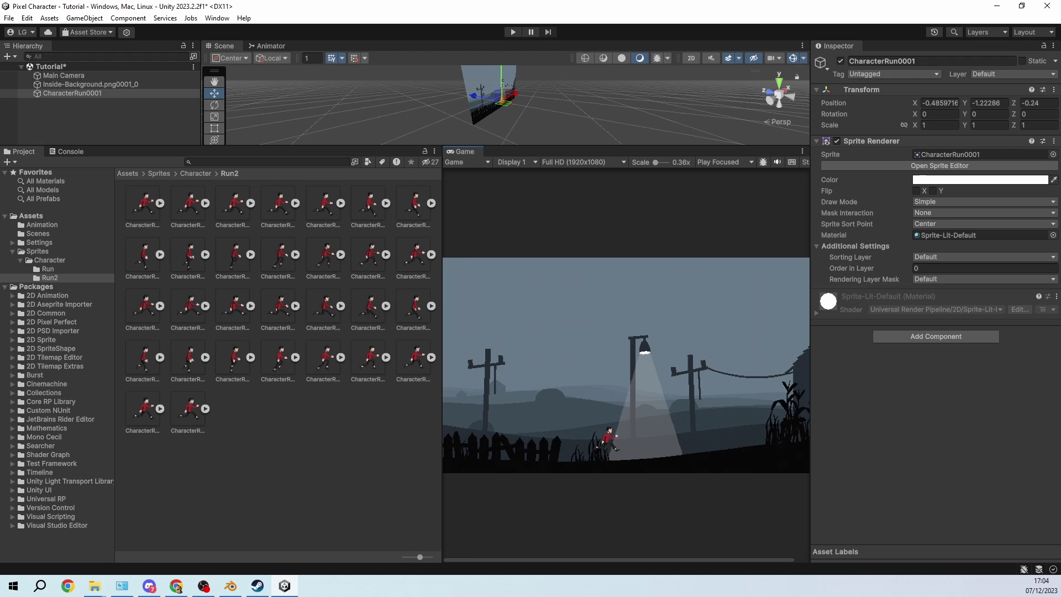
scroll(626, 365, "down", 1)
Widen the Game view, view it maximized to check the whole composition, and restore the editor layout
left_click_drag(443, 332, 292, 332)
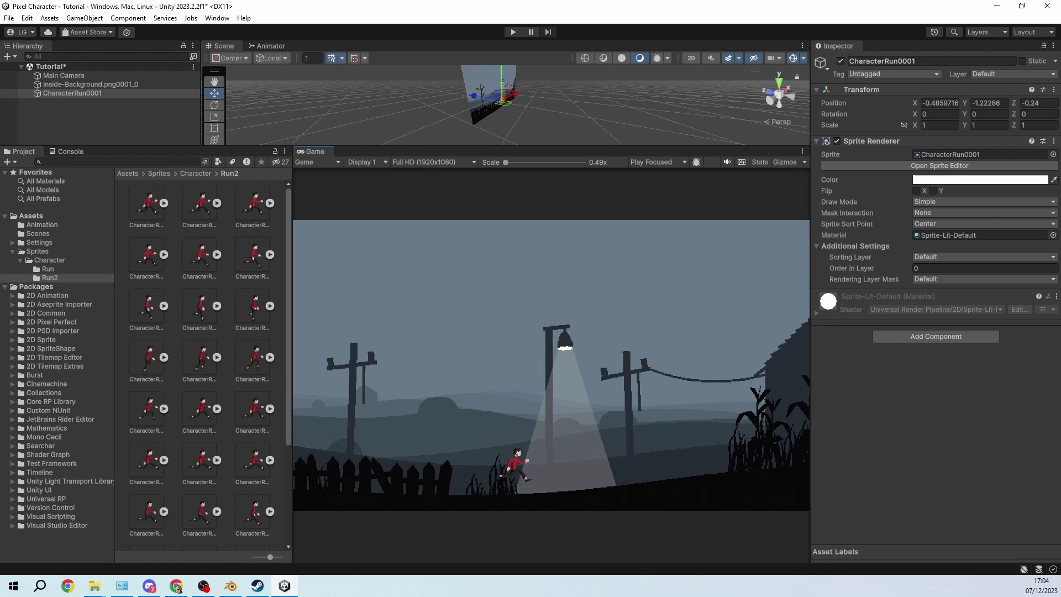
key("shift+space")
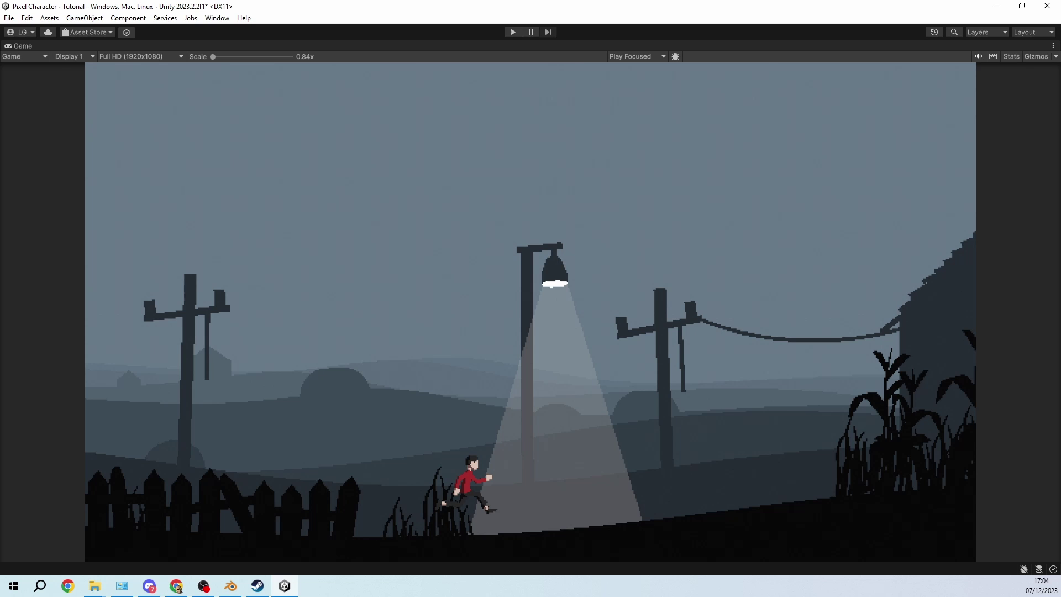
double_click(22, 46)
Make the Scene view taller and turn its view to face the character sprite and background
left_click_drag(498, 146, 497, 230)
left_click_drag(530, 165, 506, 166)
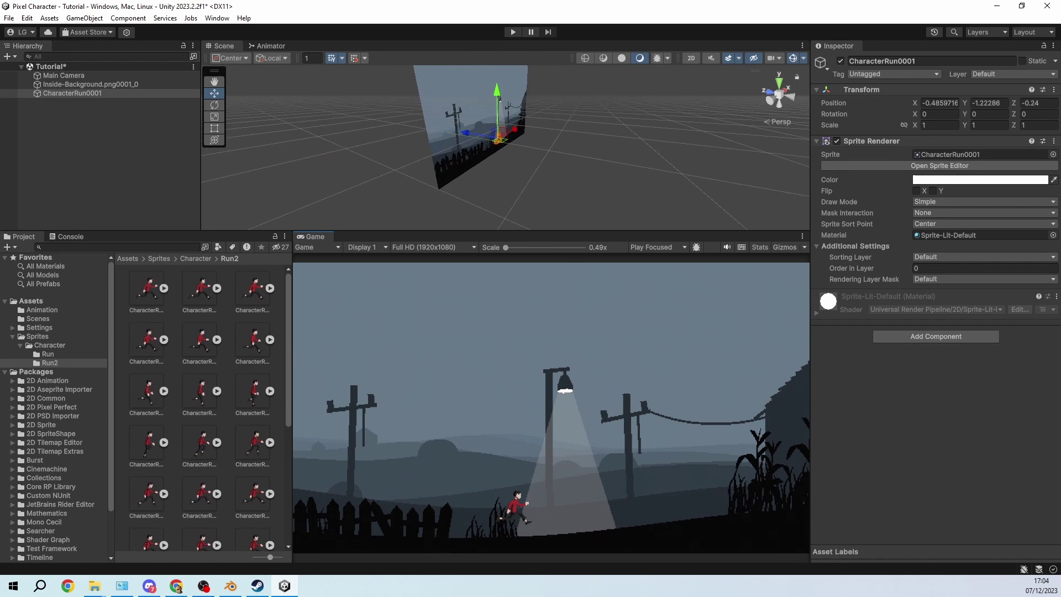
left_click_drag(497, 230, 497, 232)
left_click_drag(505, 166, 345, 160, "alt")
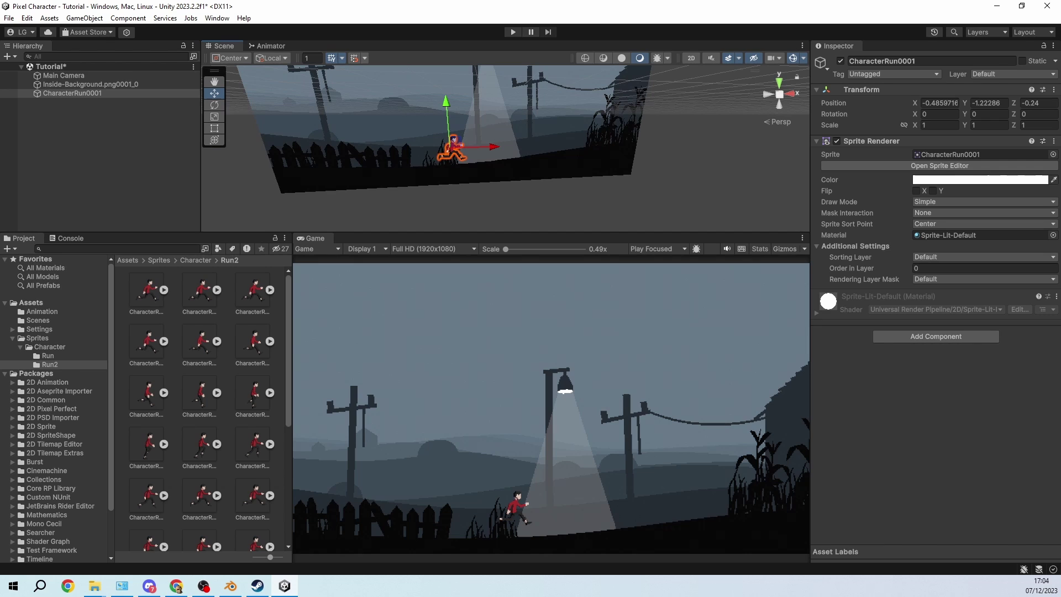
Move the character sprite along X to 0.141, under the street lamp's light, and enlarge the Scene view around it
left_click_drag(491, 148, 531, 146)
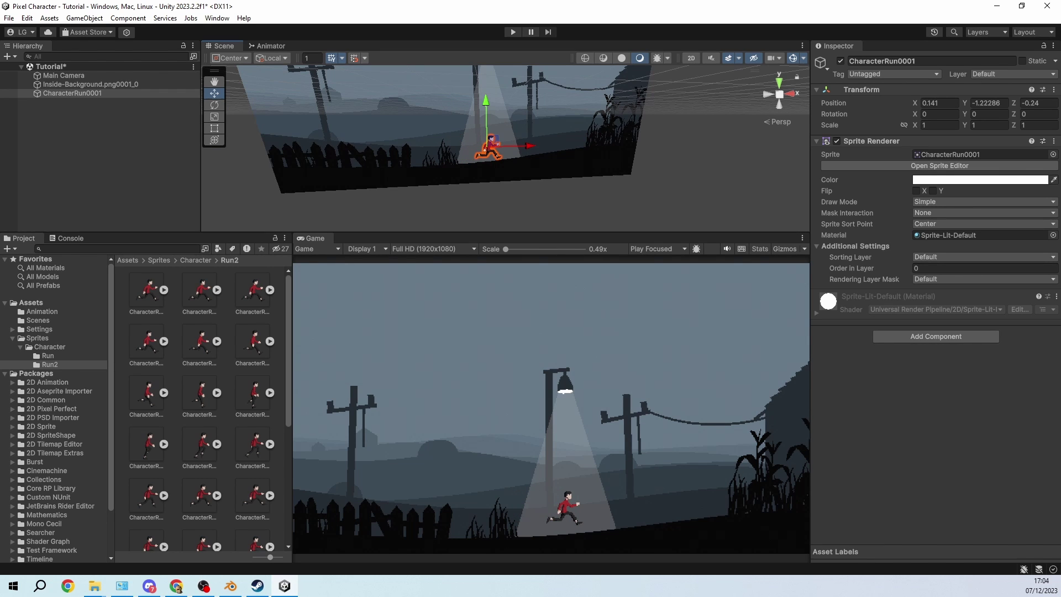
right_click_drag(529, 172, 506, 154)
key("w")
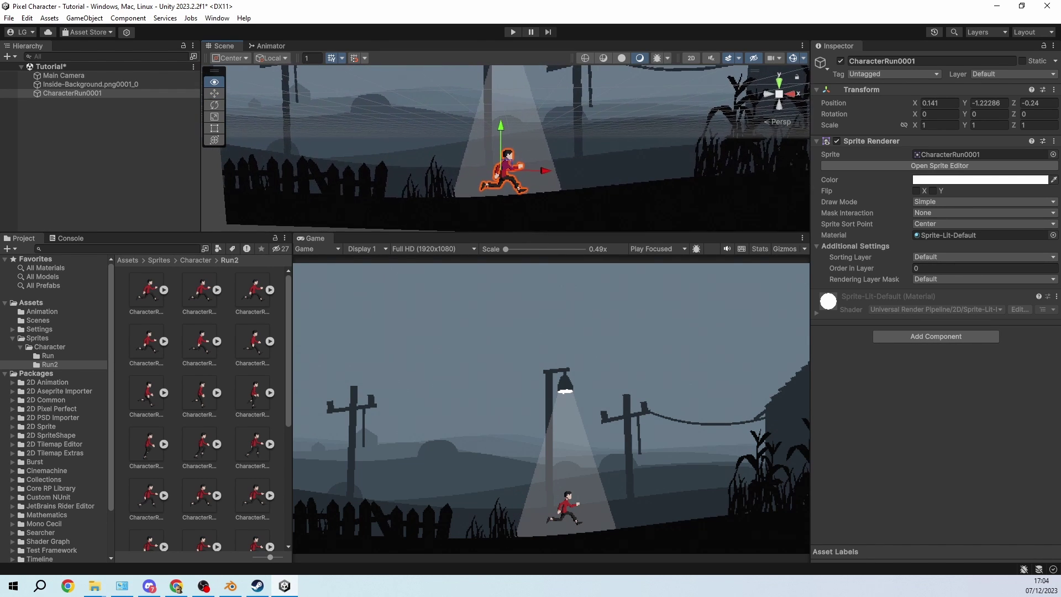
left_click_drag(498, 233, 497, 364)
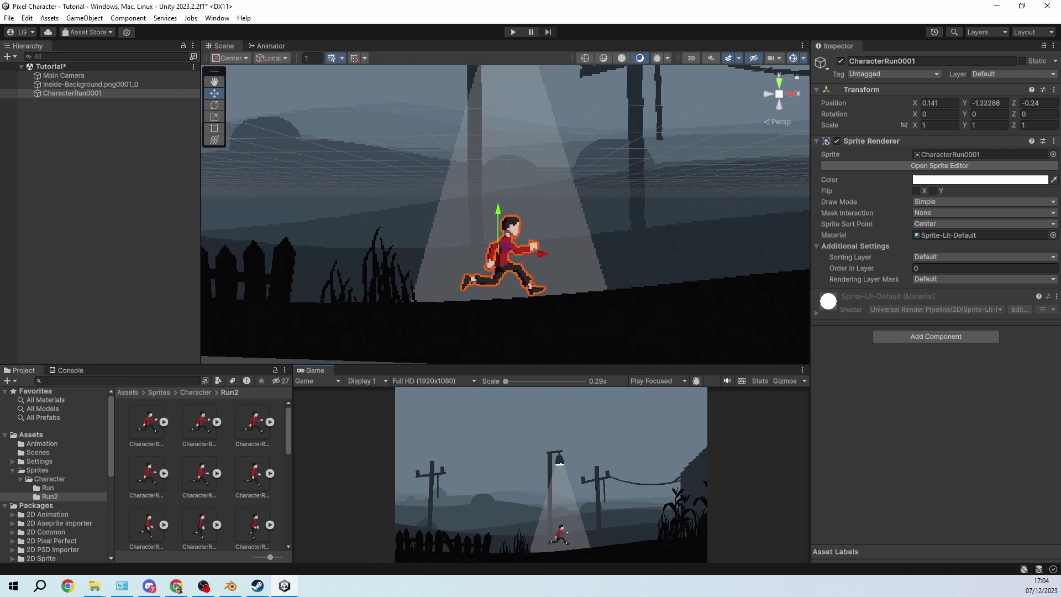
Add an Animator component to the CharacterRun0001 object
left_click(936, 336)
type("anima")
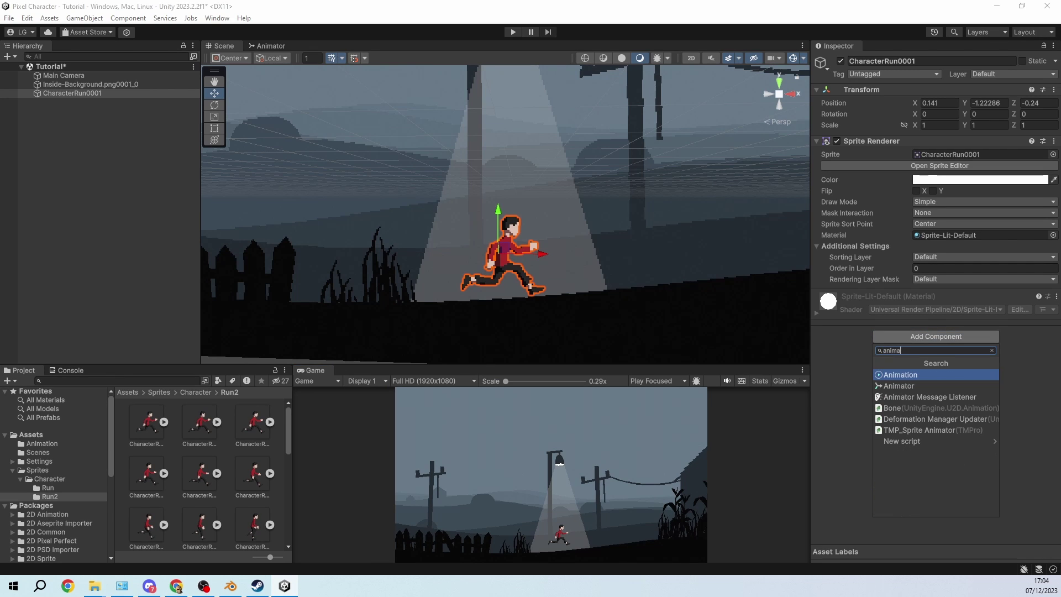
key("Down")
key("Return")
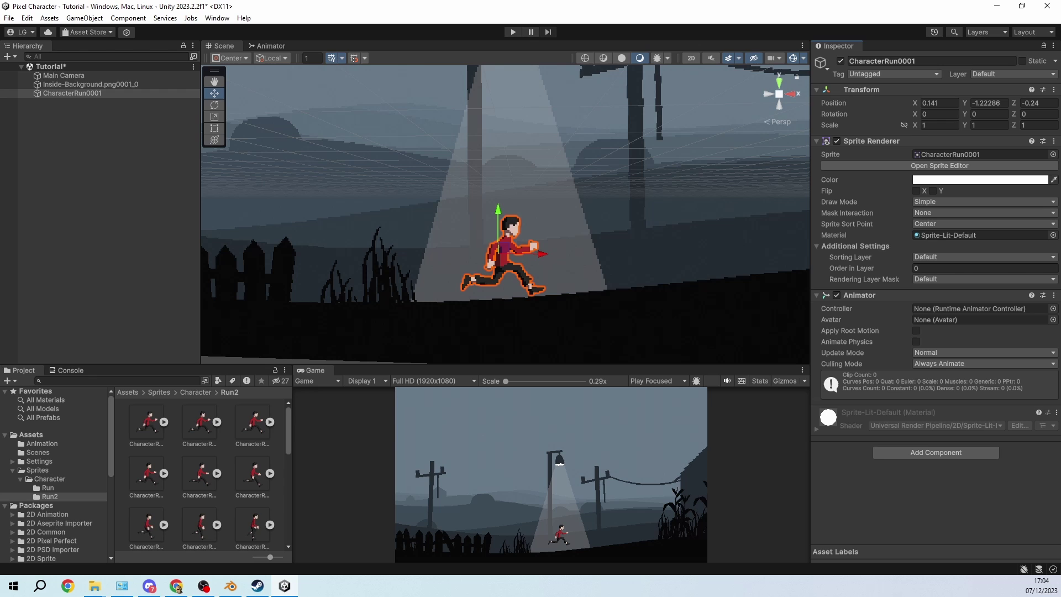
Enlarge the Project area and create an Animator Controller named Character2 in the Animation assets folder
left_click_drag(470, 364, 469, 303)
left_click_drag(292, 442, 390, 442)
left_click(31, 372)
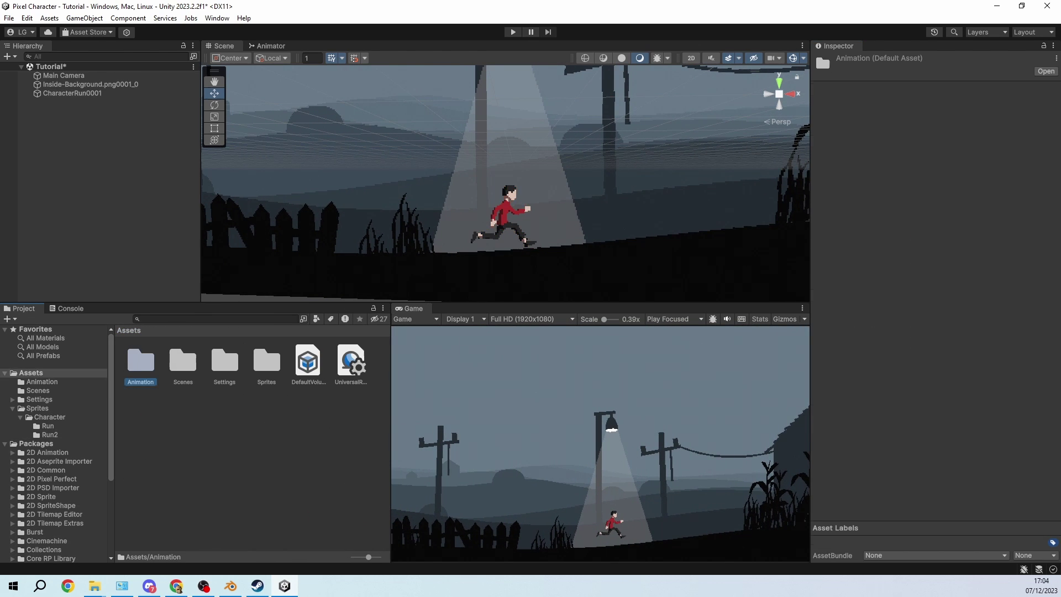
double_click(141, 362)
right_click(200, 256)
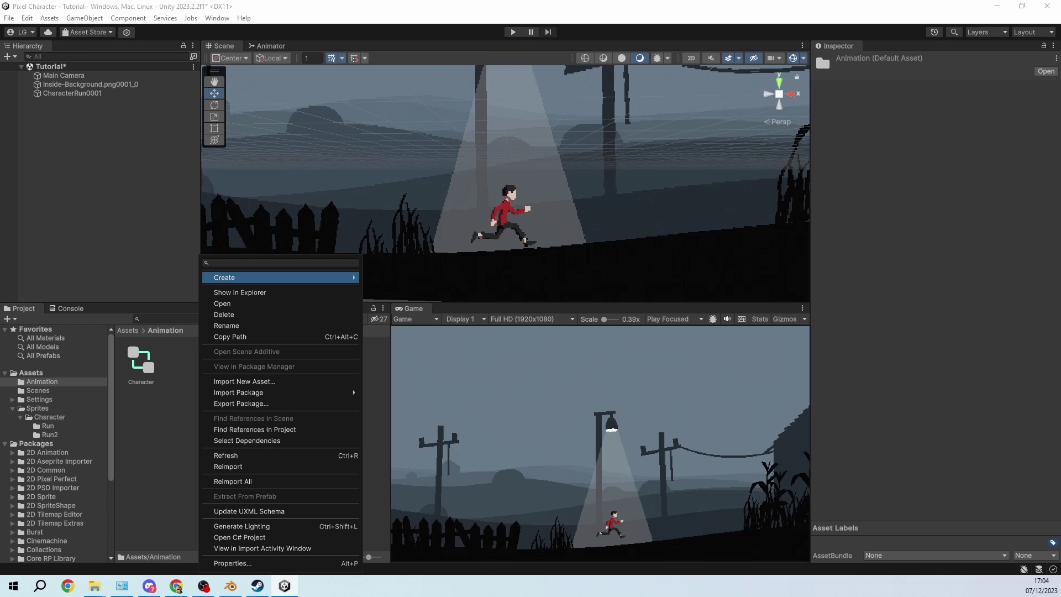
mouse_move(265, 277)
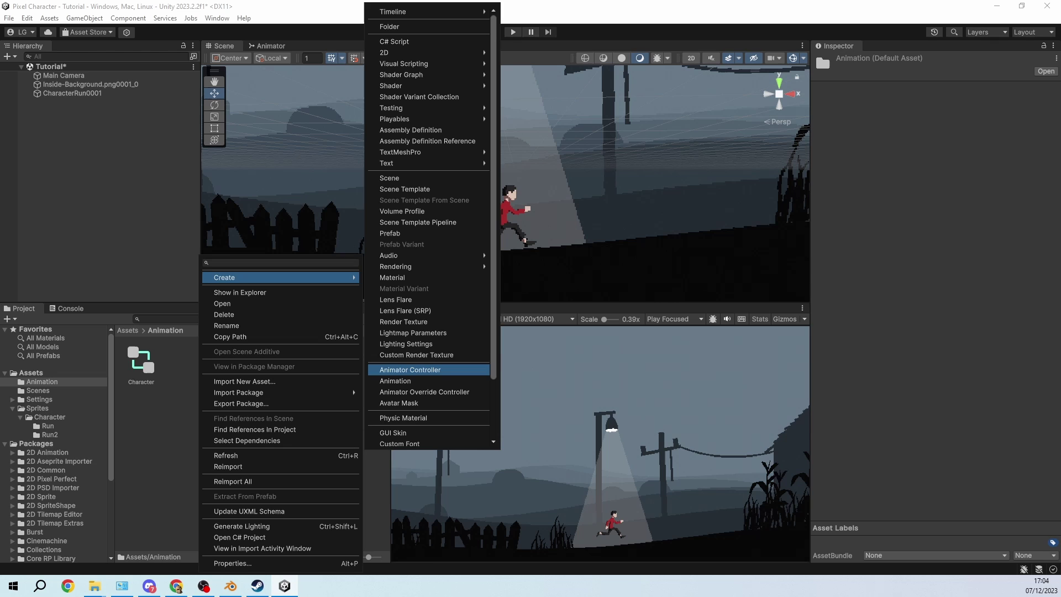
left_click(410, 369)
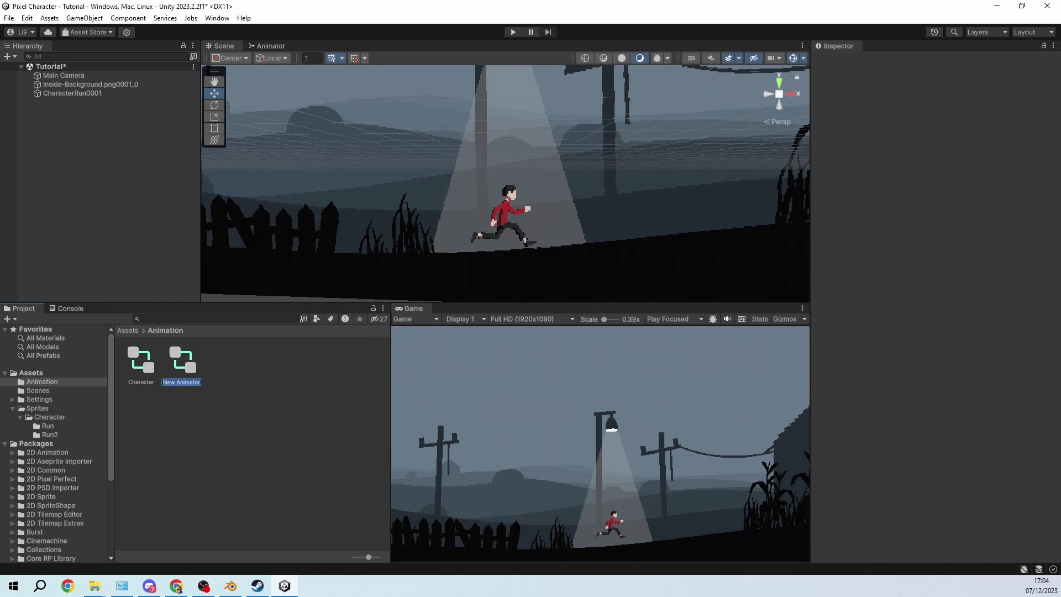
type("Character2")
key("Return")
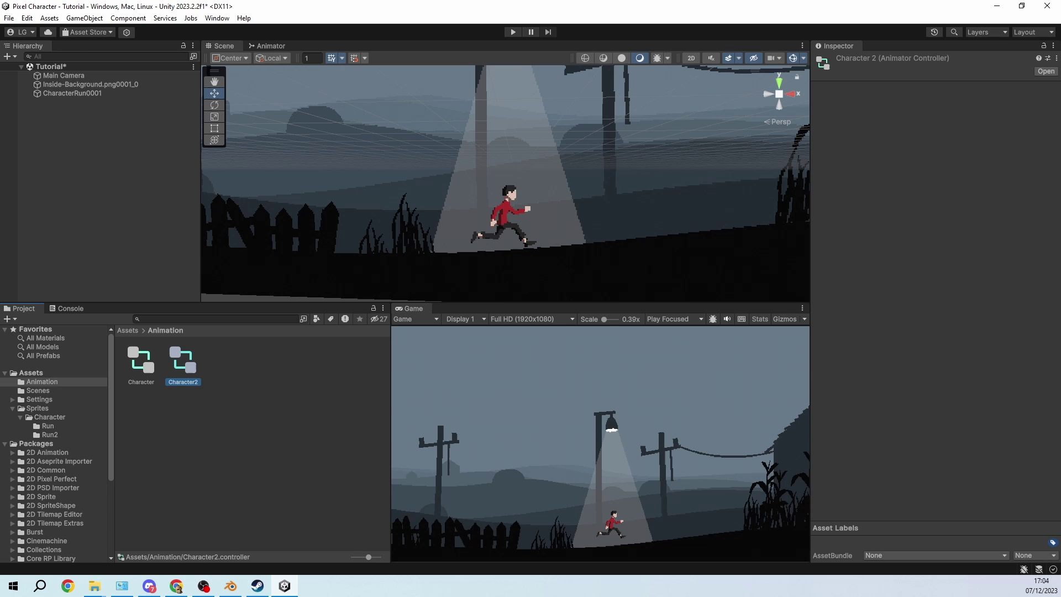
View the Character2 controller's state graph, and assign Character2 as the controller of the CharacterRun0001 object's Animator
double_click(183, 360)
middle_click_drag(478, 177, 575, 260)
scroll(554, 177, "up", 3)
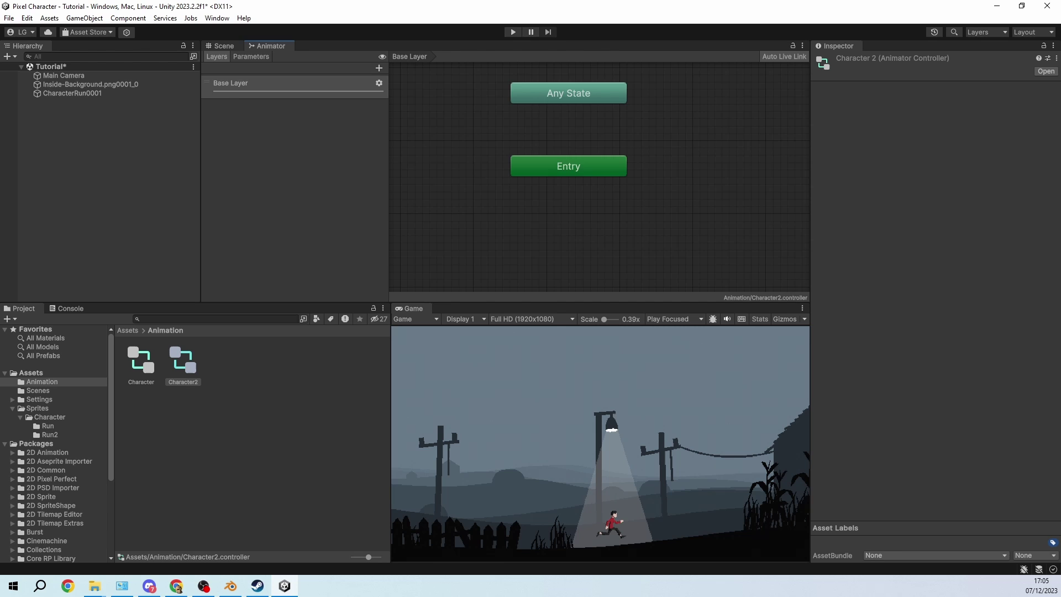
left_click(224, 46)
left_click(72, 94)
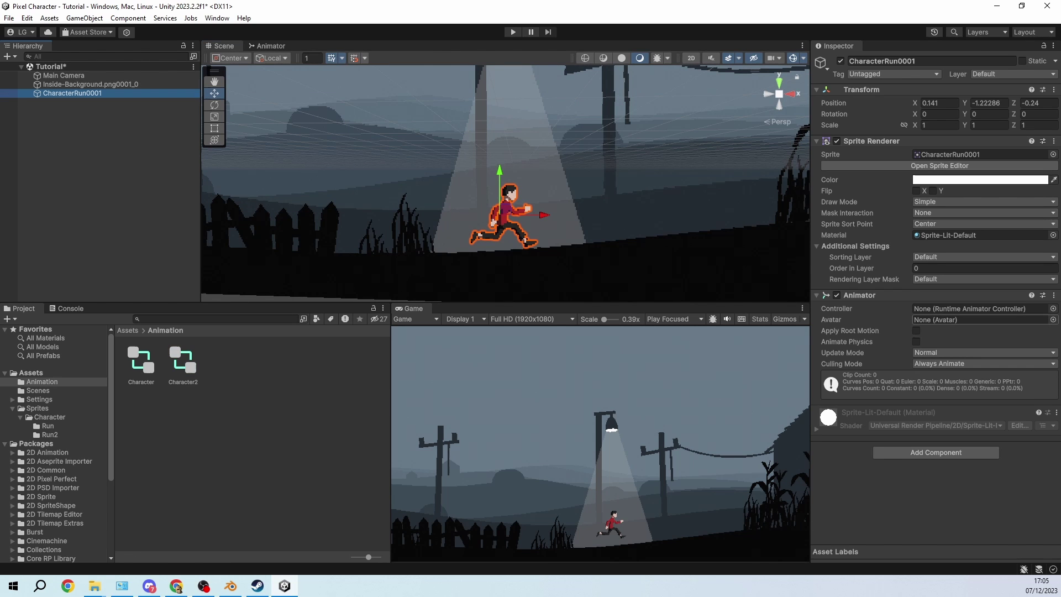
left_click_drag(183, 362, 978, 309)
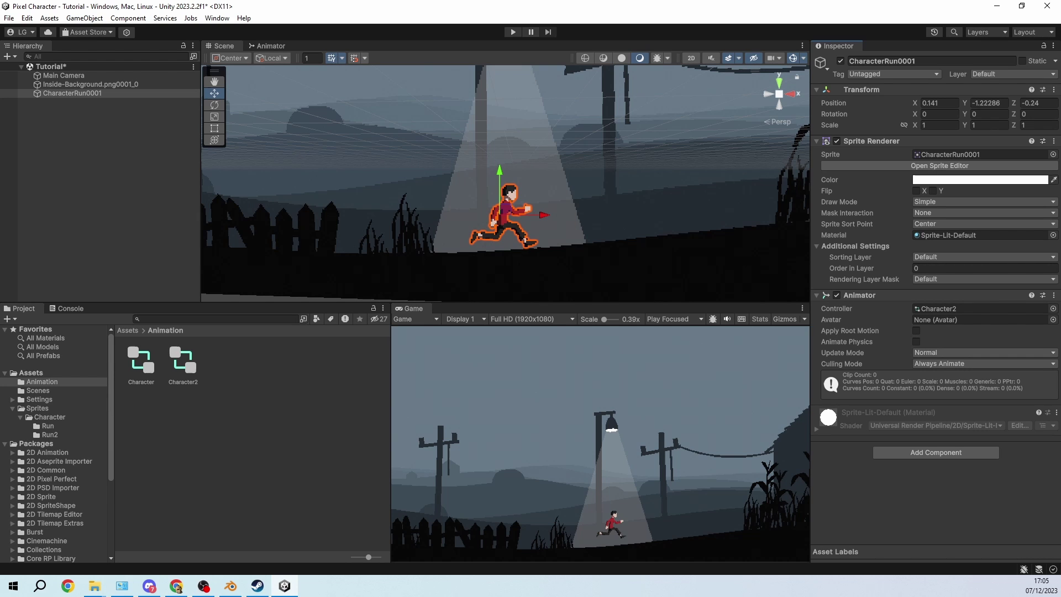
left_click(183, 362)
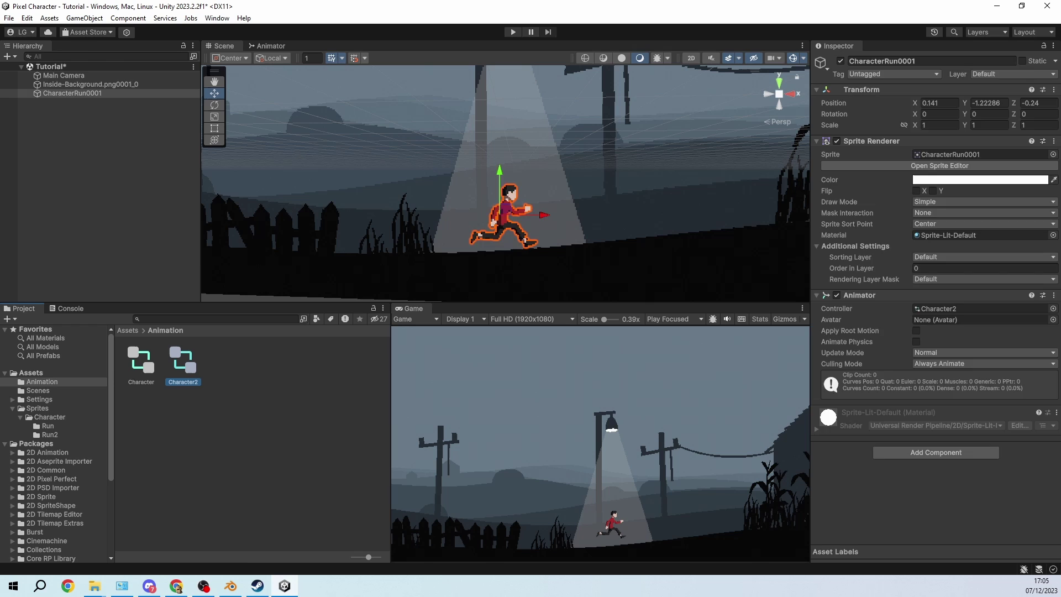
left_click_drag(182, 362, 72, 93)
left_click(937, 453)
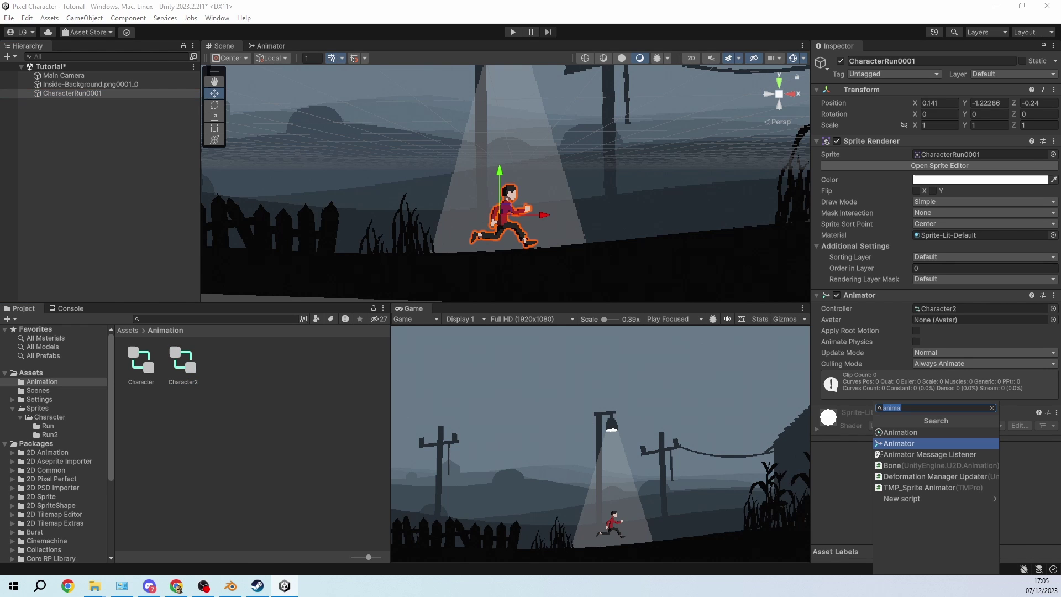
key("Up")
key("Return")
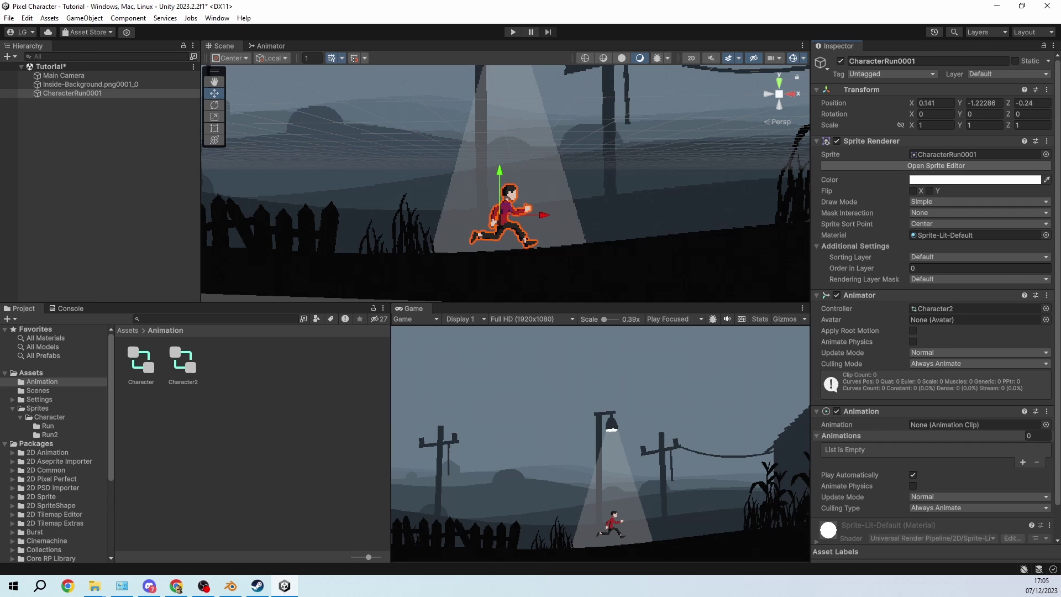
scroll(933, 442, "down", 2)
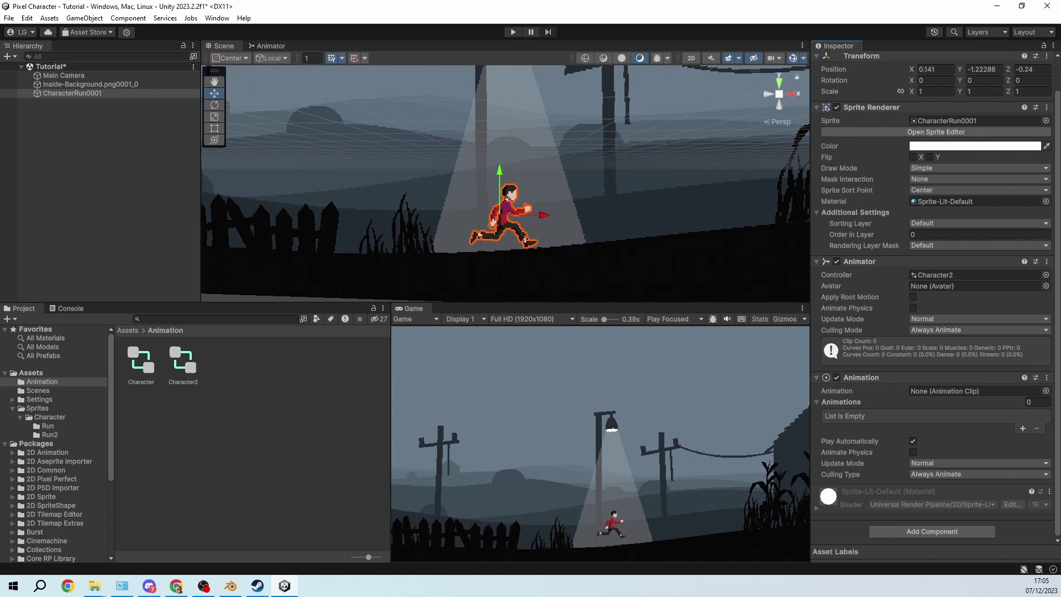
right_click(879, 377)
left_click(906, 398)
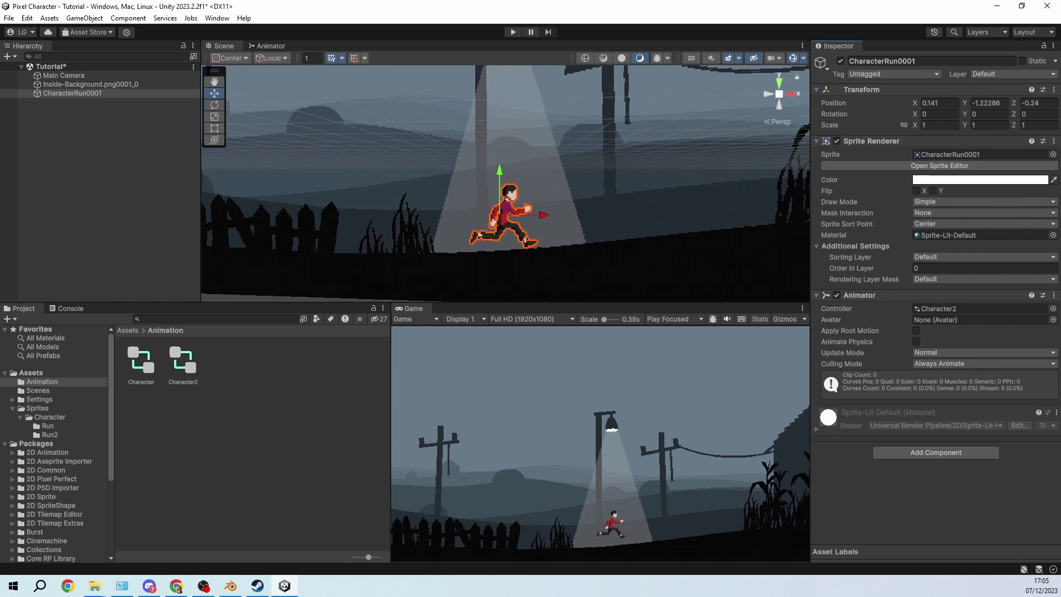
Create an animation clip named Run2 in the Animation assets folder
left_click(249, 392)
right_click(249, 393)
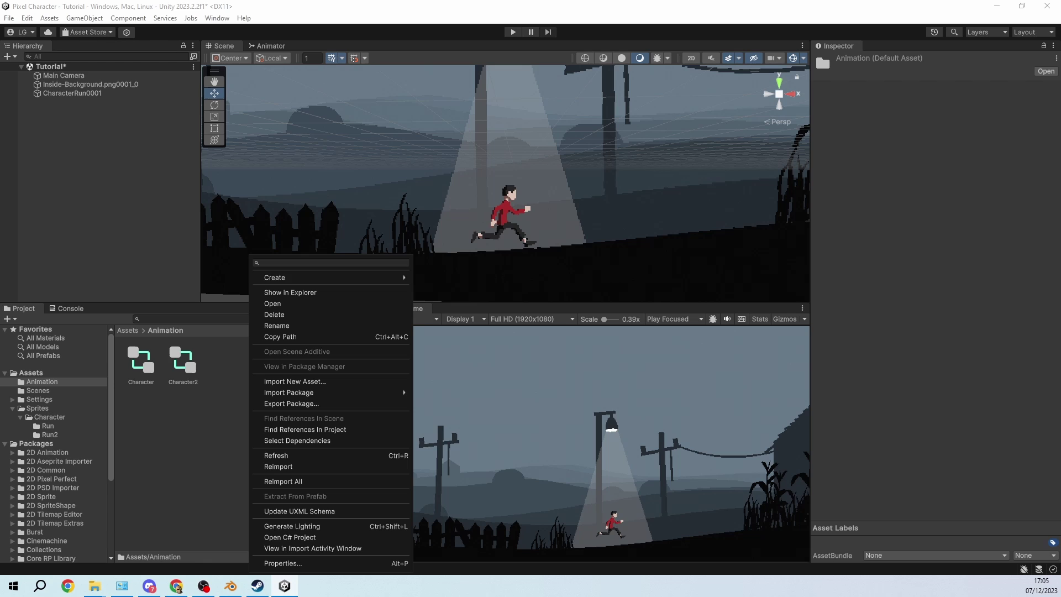
left_click(445, 381)
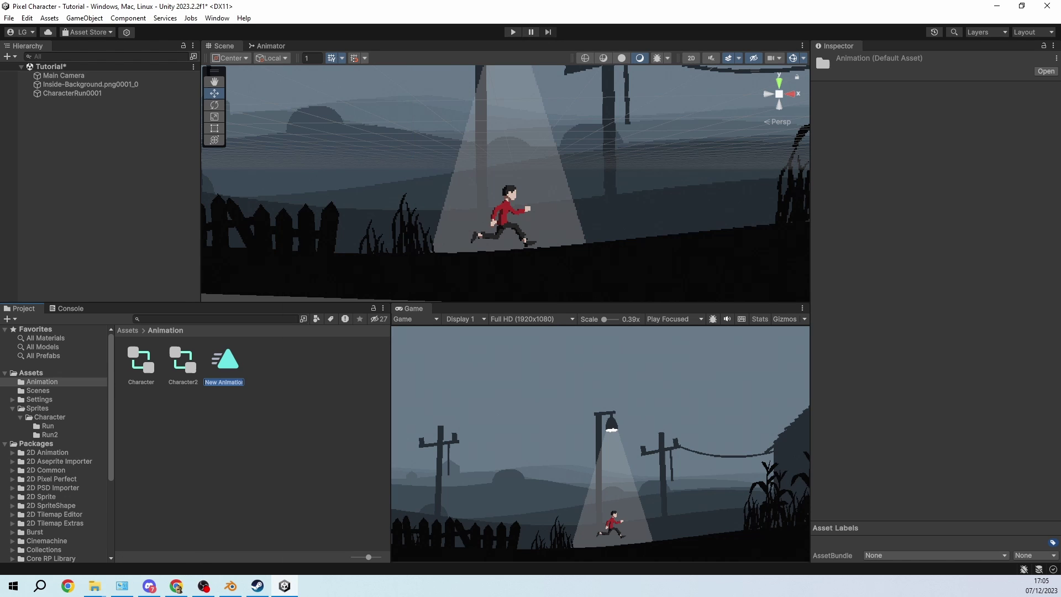
type("Run2")
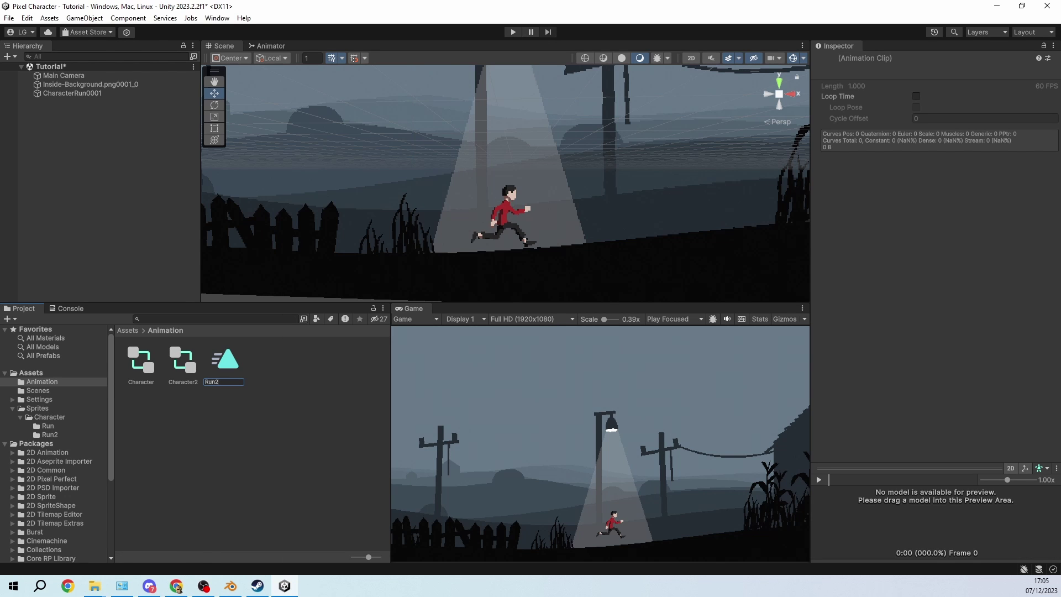
key("Return")
Open the Run2 clip for editing and dock the Animation window alongside the Scene and Animator views
double_click(225, 360)
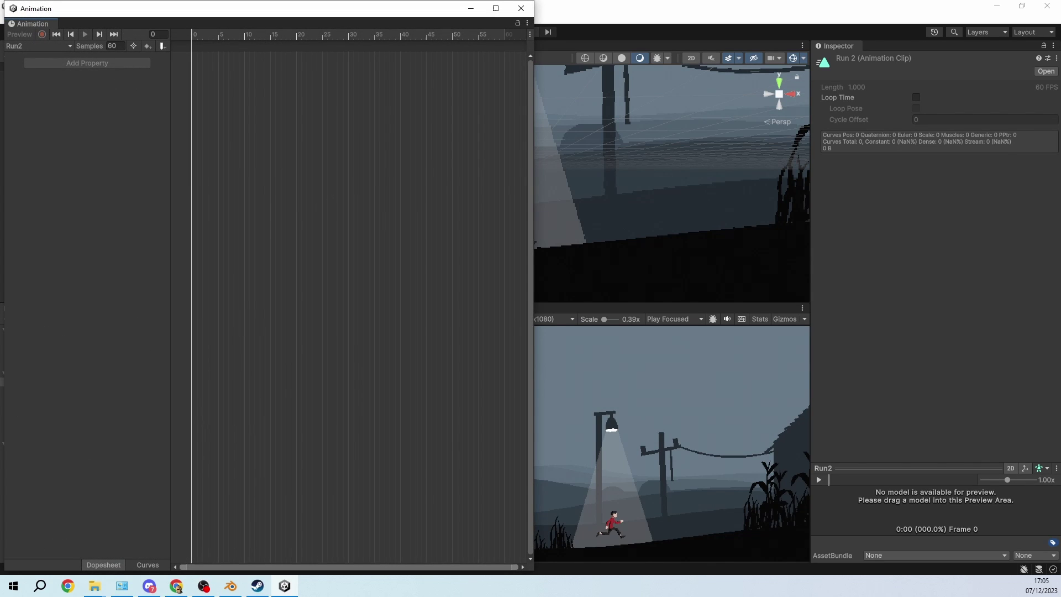
left_click_drag(99, 8, 368, 104)
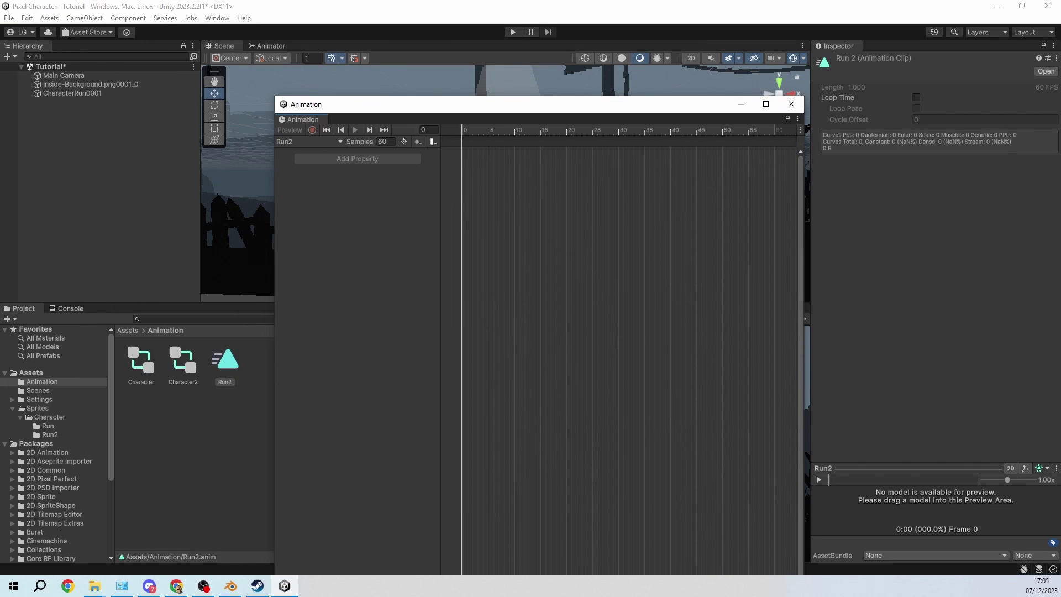
left_click_drag(303, 119, 342, 46)
left_click_drag(367, 104, 337, 46)
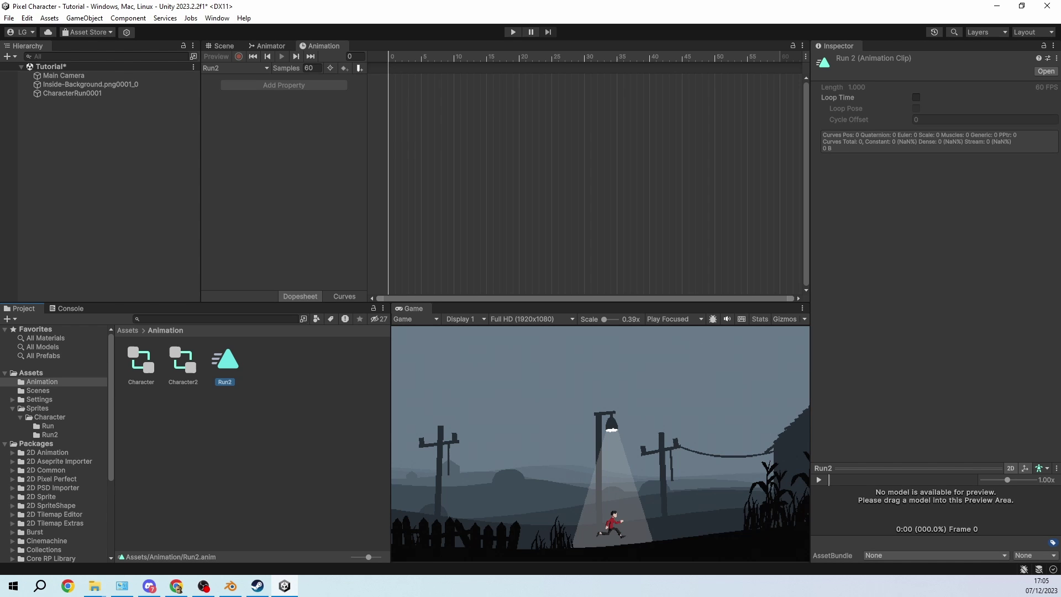
Create an animation clip for the CharacterRun0001 object, saving it over the existing Run2 clip in the Animation folder
left_click(223, 45)
left_click(506, 214)
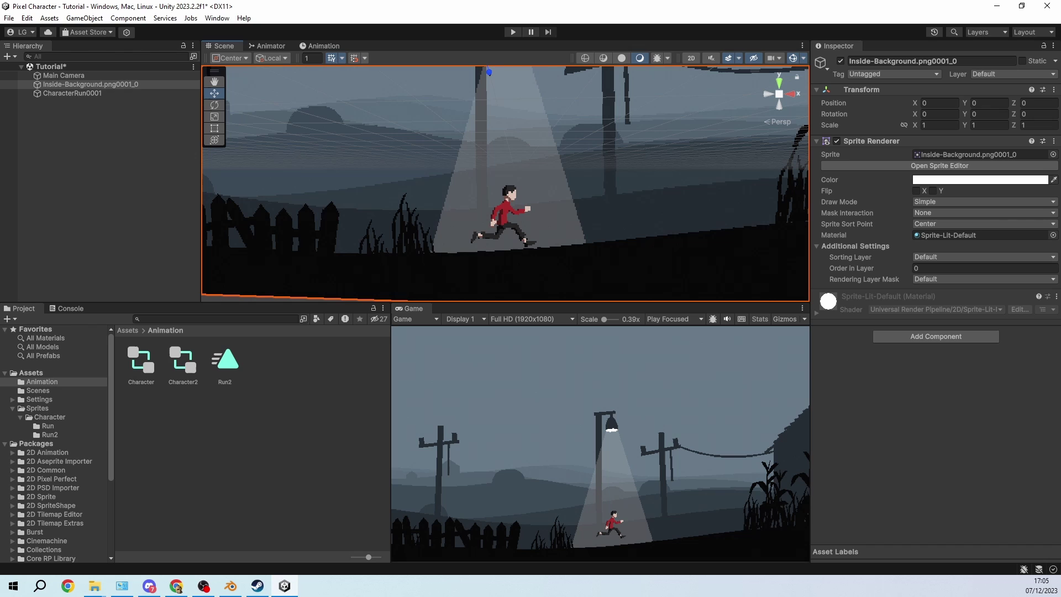
left_click(72, 93)
key("ctrl+6")
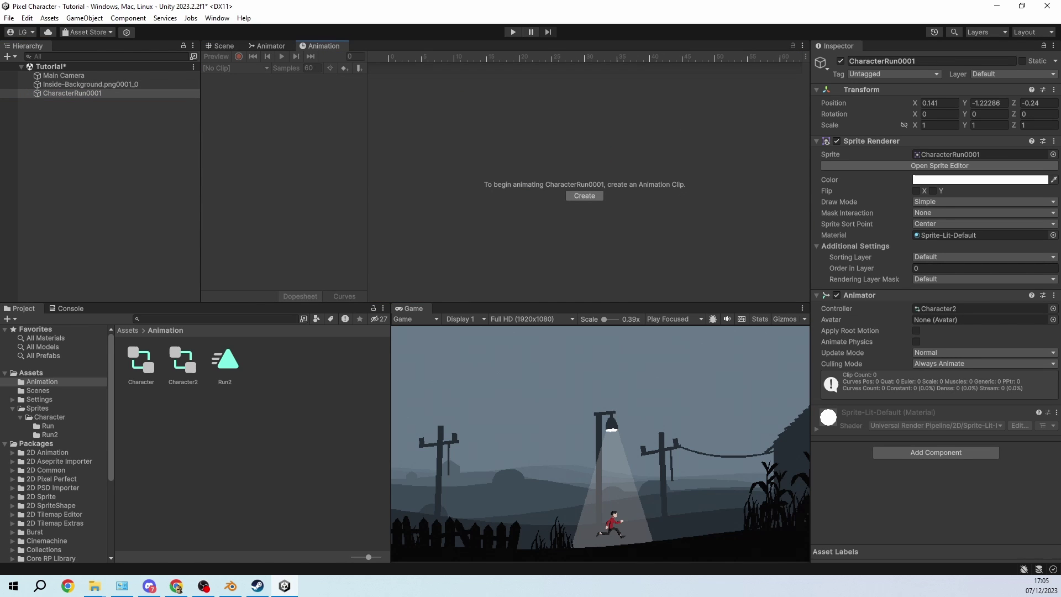
left_click(585, 195)
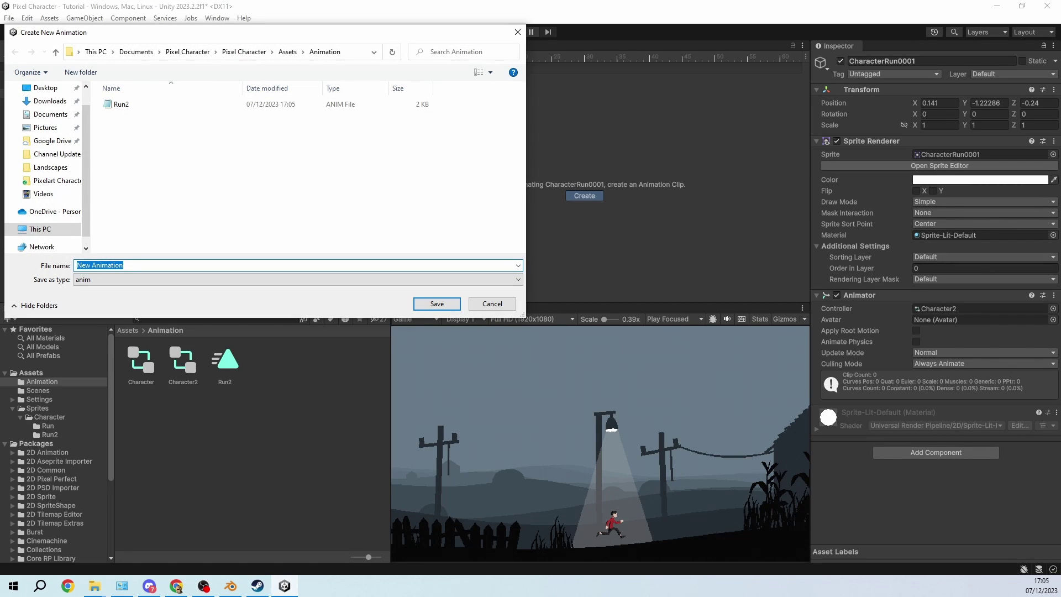
left_click(121, 104)
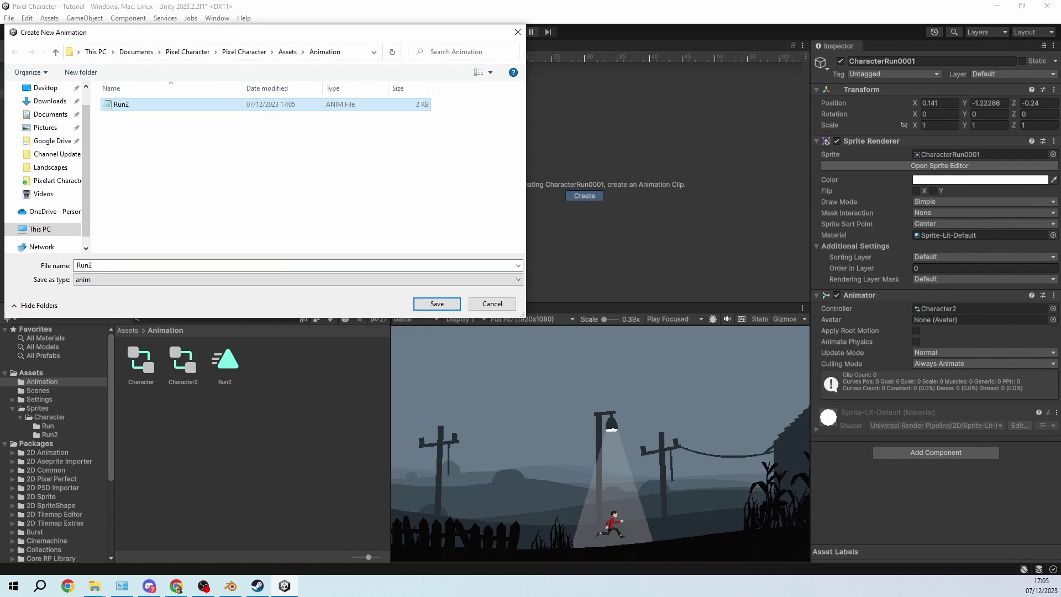
left_click(437, 304)
left_click(556, 293)
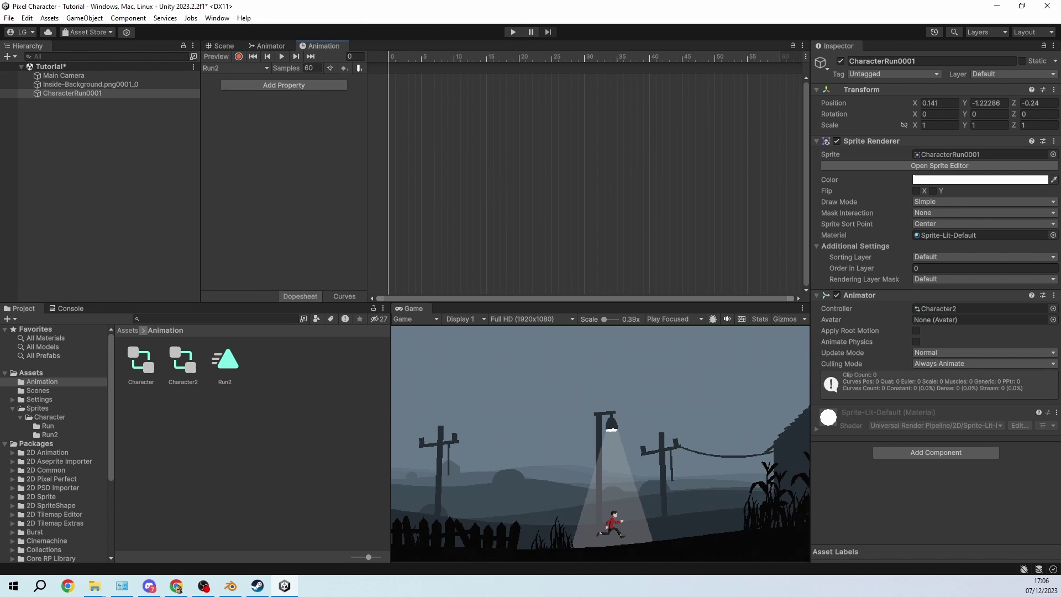
Add all the sprites from the Sprites/Character/Run2 folder as keyframes on the Run2 clip's timeline
left_click(128, 330)
double_click(266, 362)
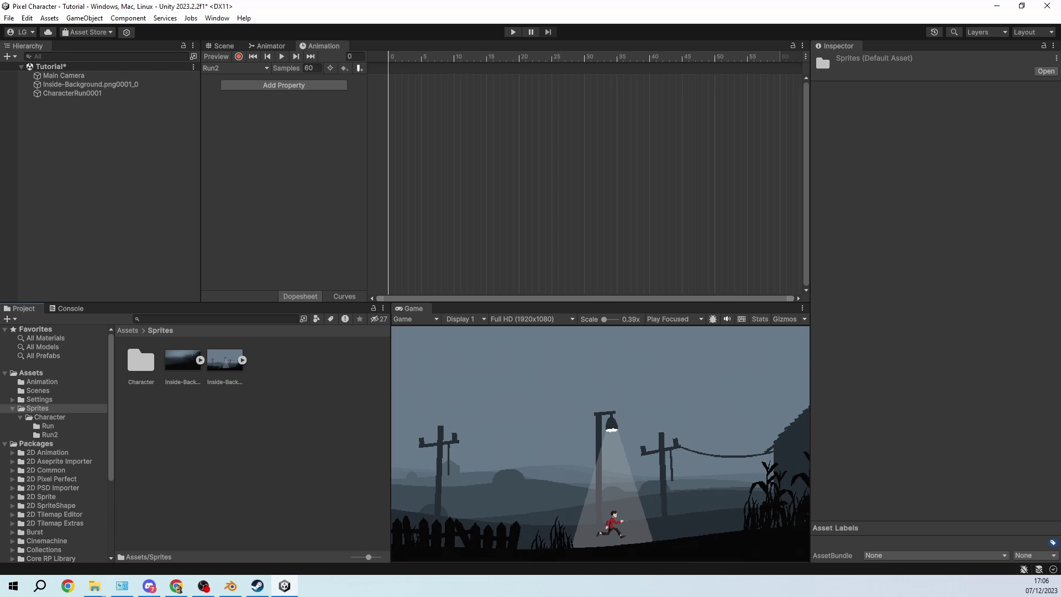
double_click(141, 359)
double_click(183, 360)
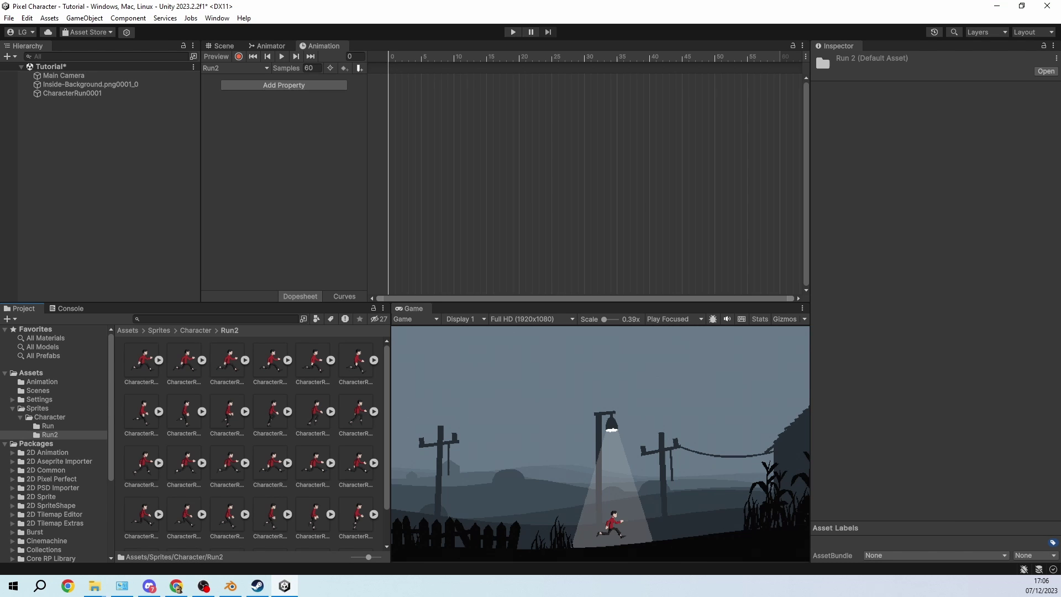
left_click(142, 360)
key("ctrl+a")
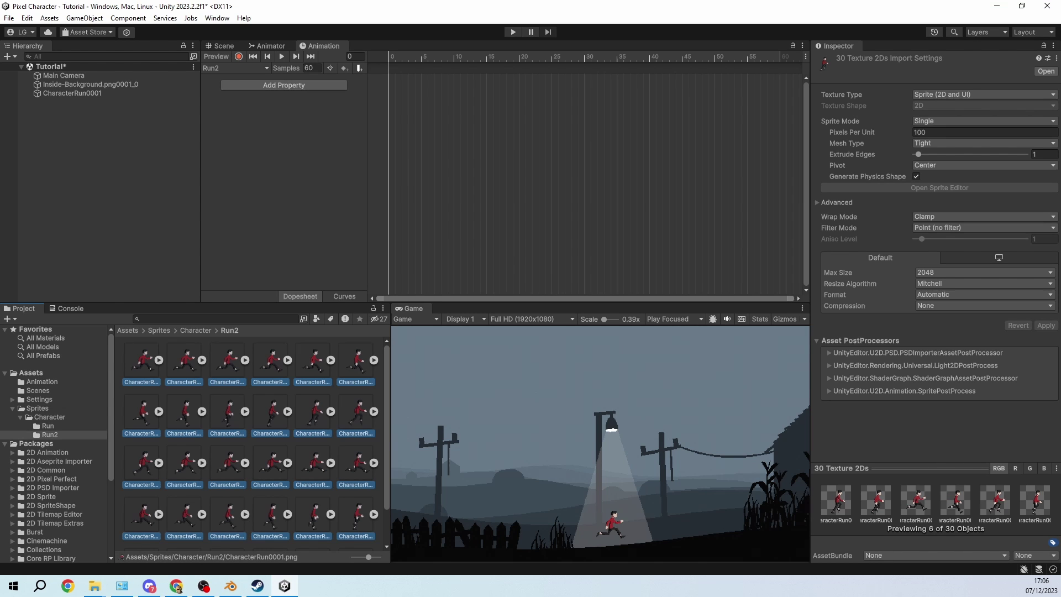
left_click_drag(142, 361, 470, 144)
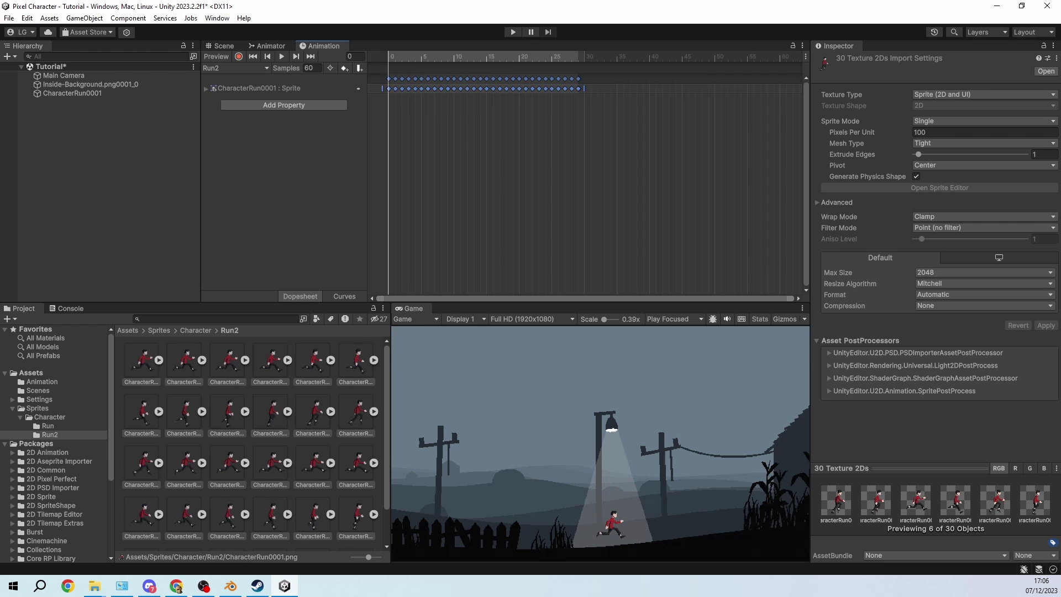
Play a preview of the Run2 clip and view its state in the Character2 controller's graph
key("space")
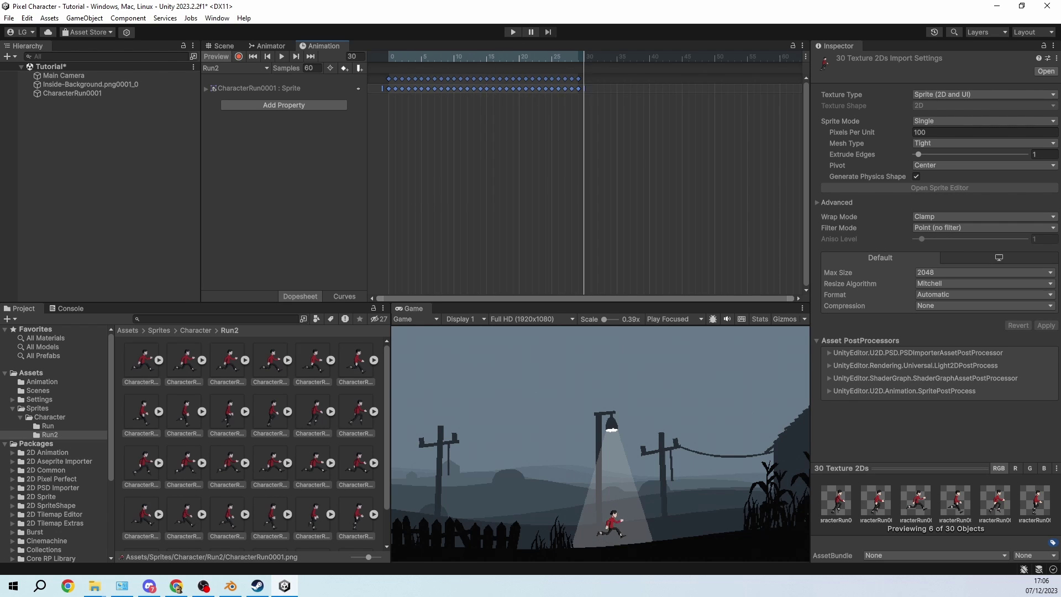
left_click(268, 46)
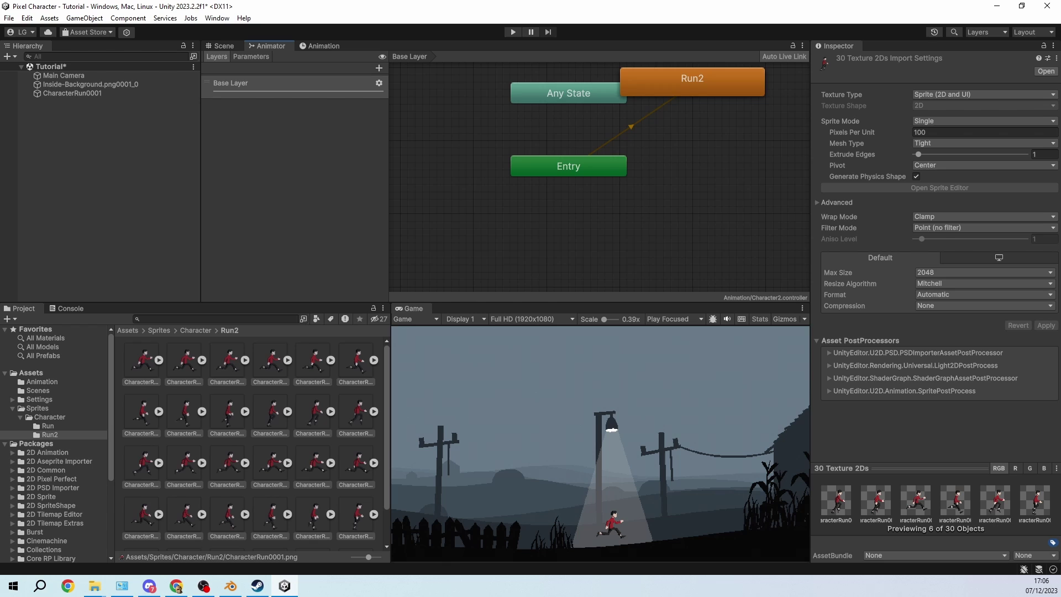
Place the Run2 state directly below Entry in the Character2 controller's graph and deselect it
middle_click_drag(636, 176, 524, 226)
left_click_drag(581, 130, 457, 261)
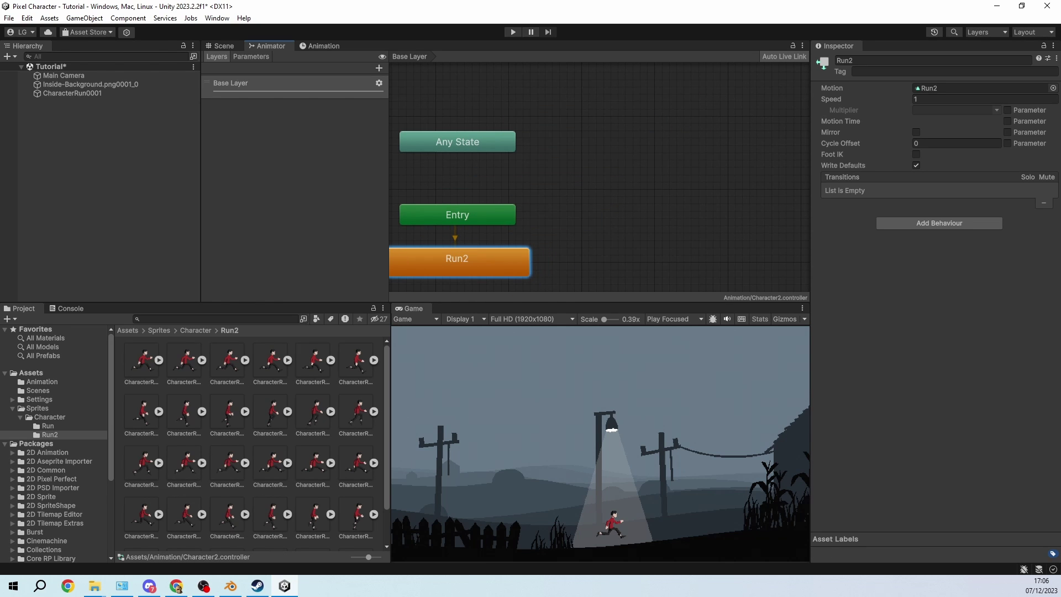
middle_click_drag(558, 232, 618, 178)
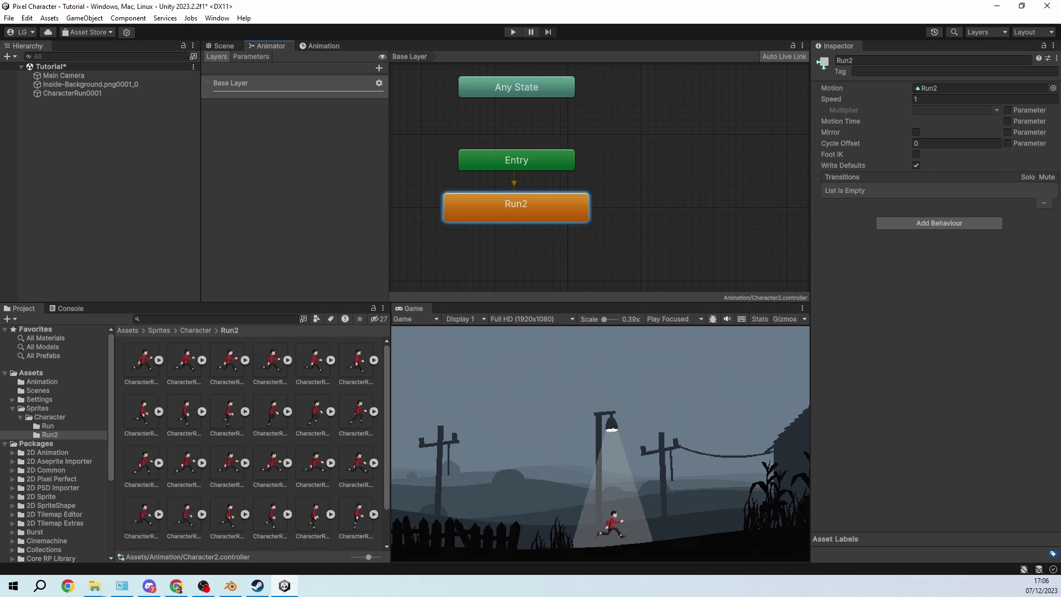
left_click(619, 179)
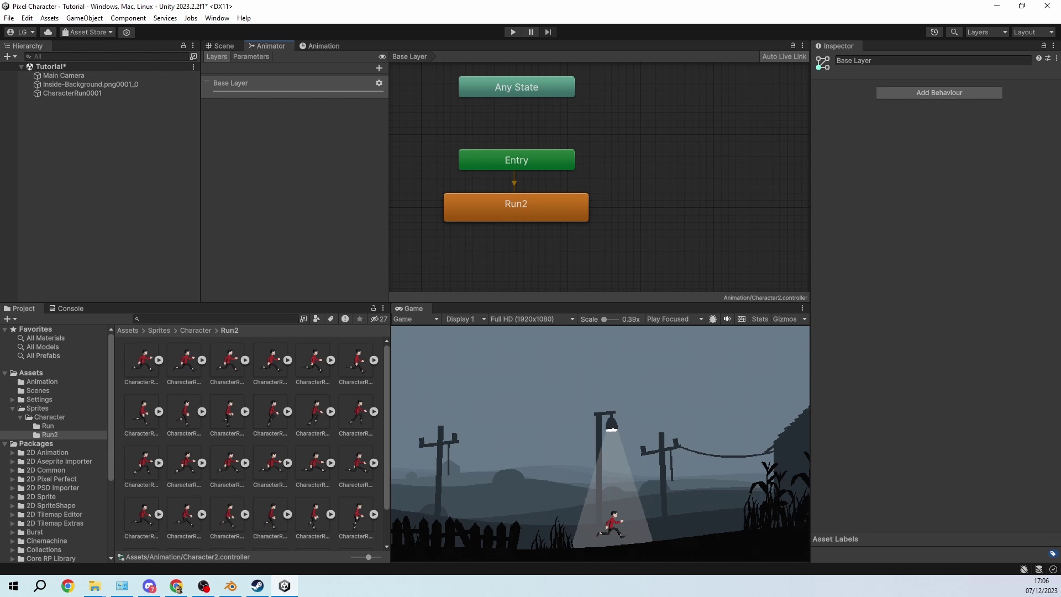
Open the Animation folder and inspect the Run2 clip's Loop Time setting
left_click(128, 330)
double_click(141, 360)
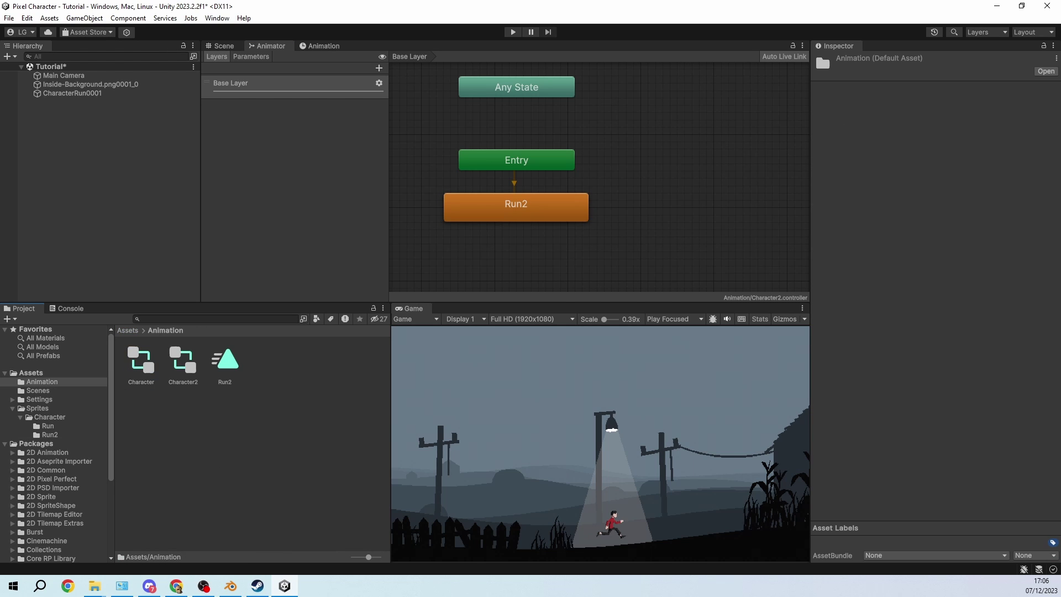
left_click(225, 361)
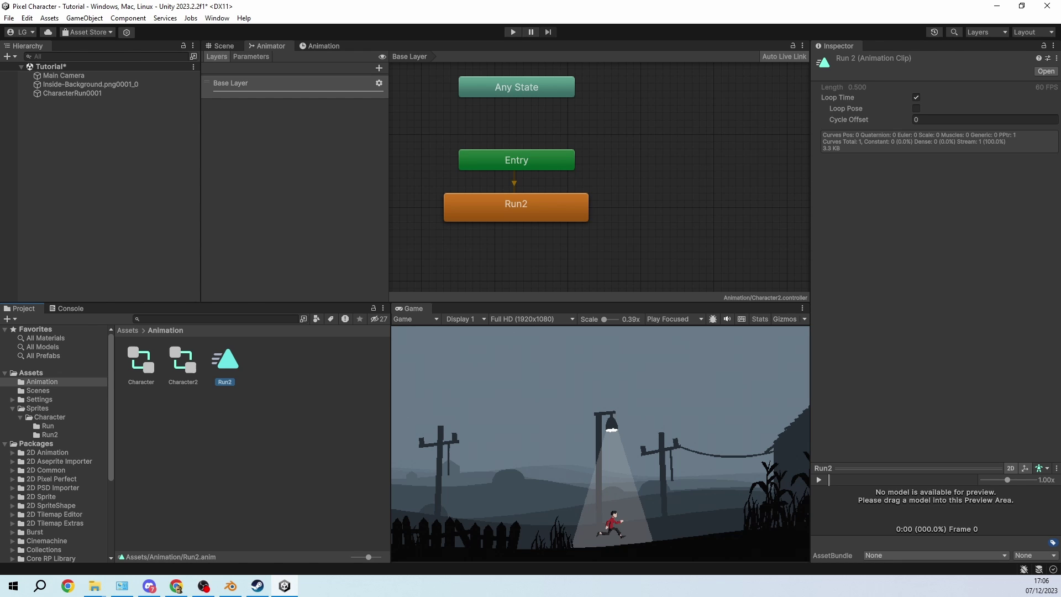
left_click(923, 199)
Save the Tutorial scene and switch back to the Scene view
middle_click_drag(619, 166, 642, 163)
key("ctrl+s")
left_click(223, 46)
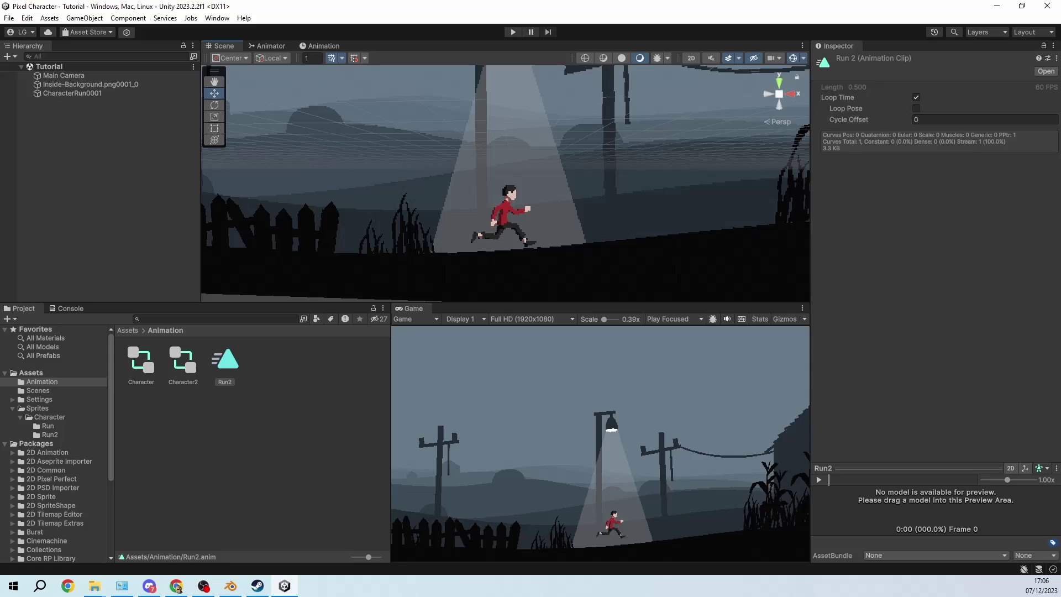
Run the scene in Play mode and check the character's run in a temporarily maximized Game view
key("ctrl+p")
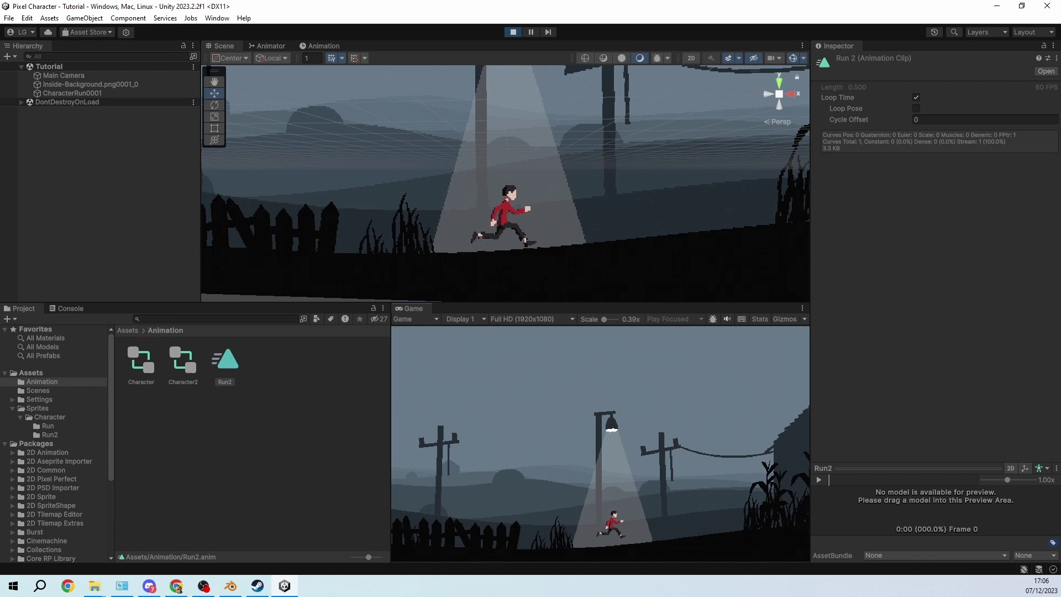
key("shift+space")
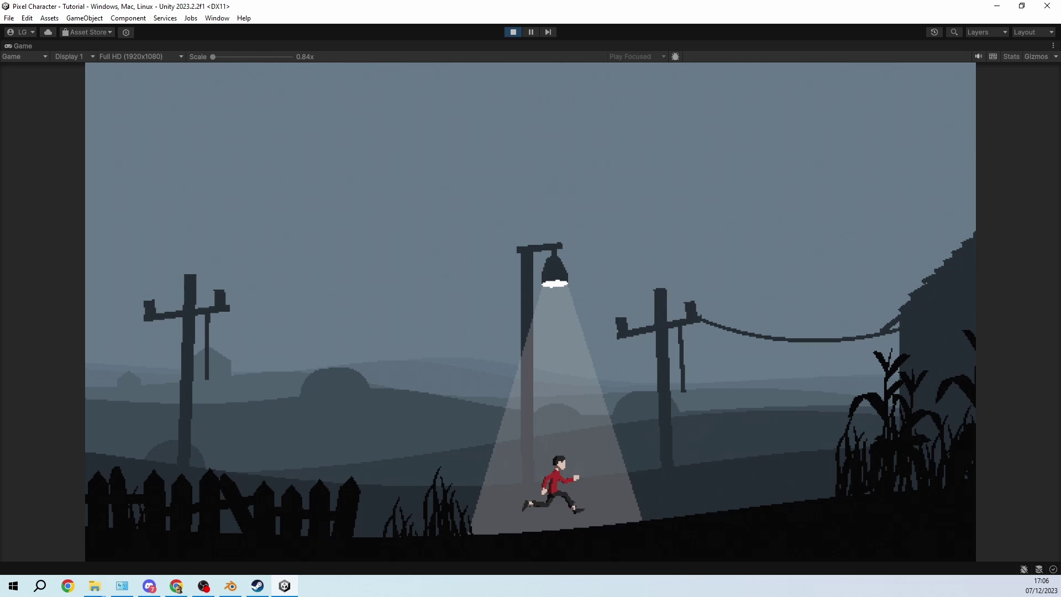
key("shift+space")
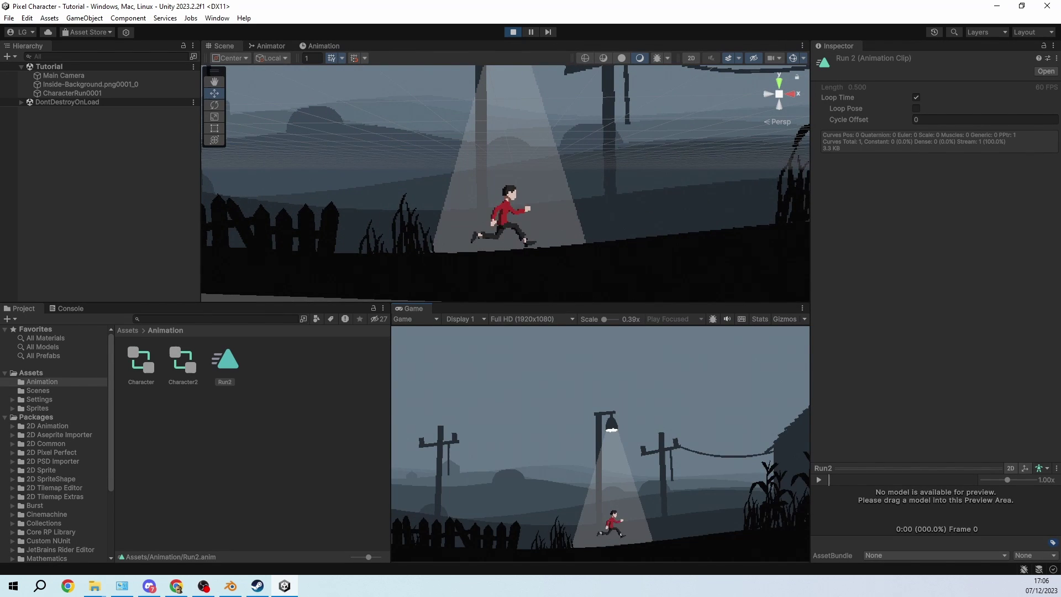
Make the Project and Game views slightly taller, and tile the Blender and Unity windows side by side
left_click_drag(506, 303, 506, 269)
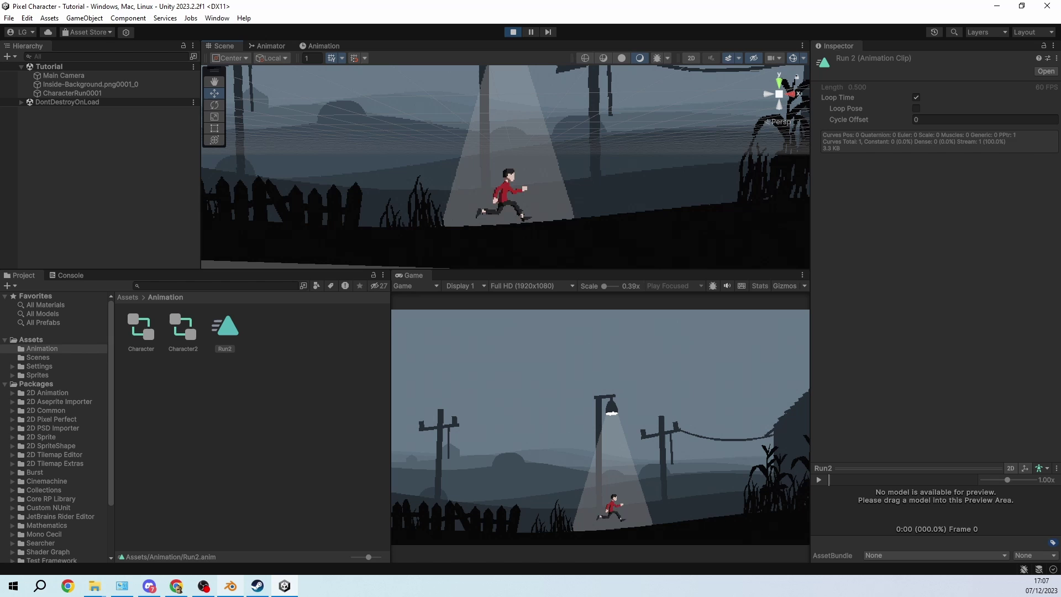
mouse_move(230, 586)
left_click(231, 586)
key("super+Left")
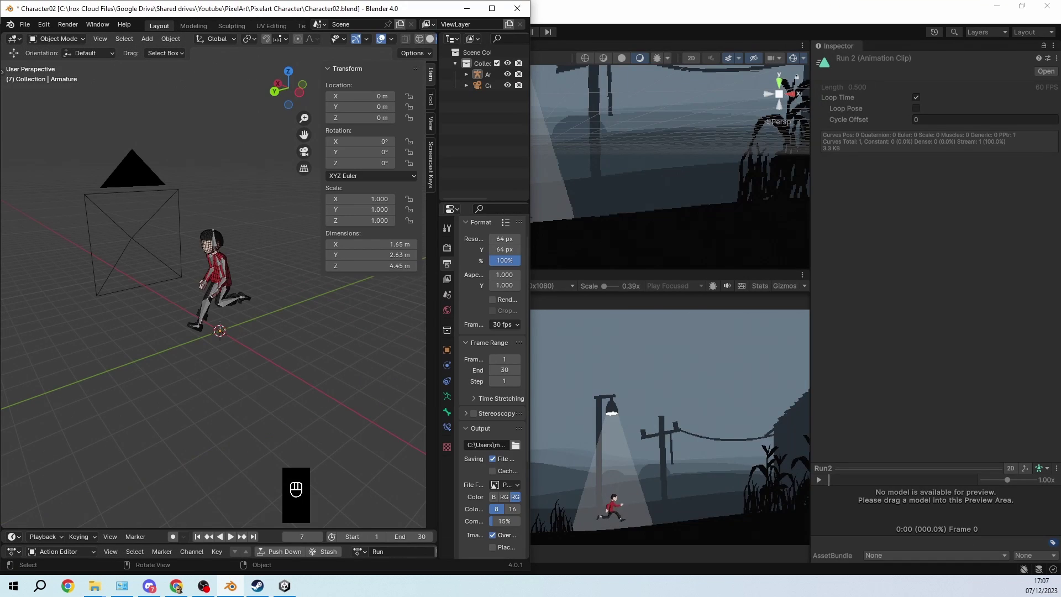
key("alt+Tab")
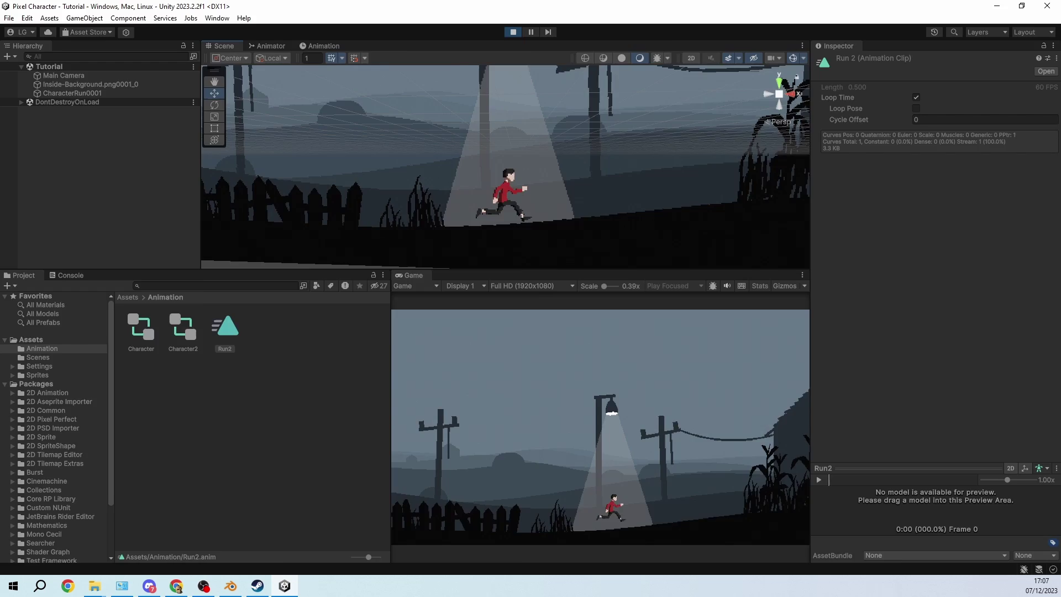
key("super+Right")
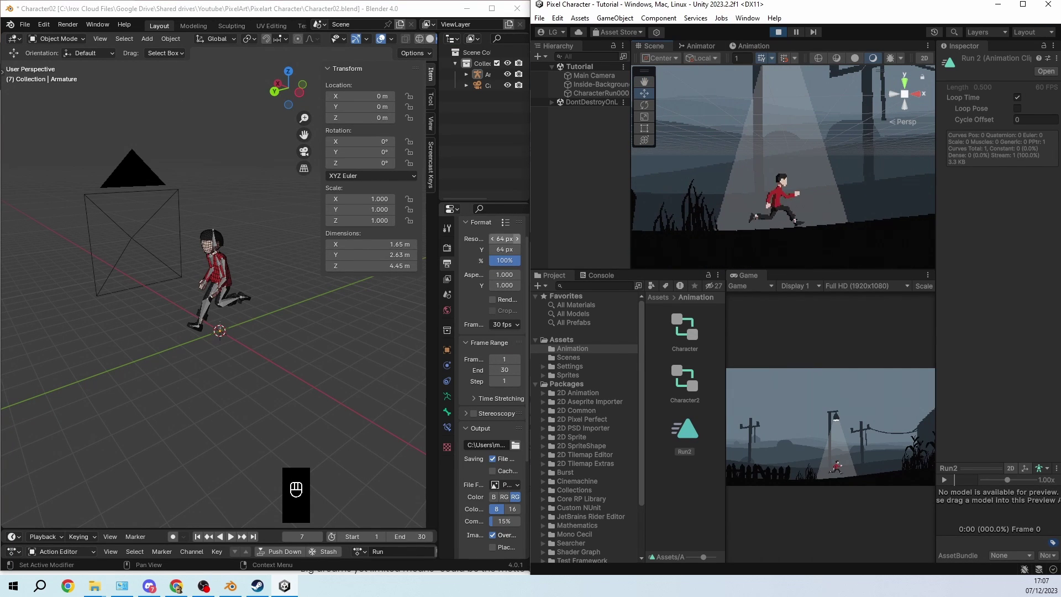
middle_click_drag(221, 276, 285, 271)
scroll(277, 277, "up", 2)
key("Tab")
key("Tab")
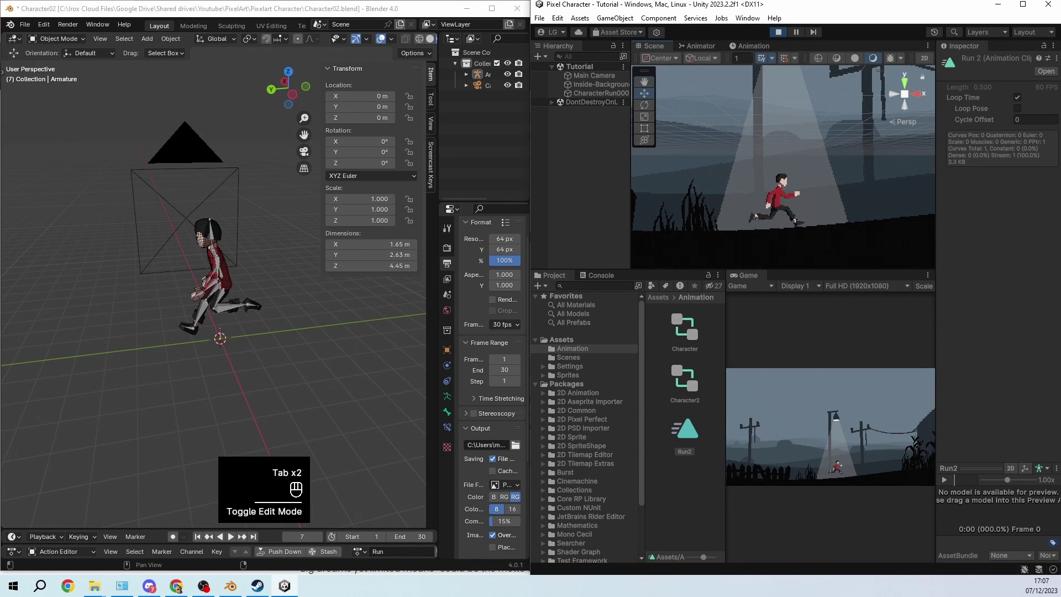
middle_click_drag(310, 237, 249, 241)
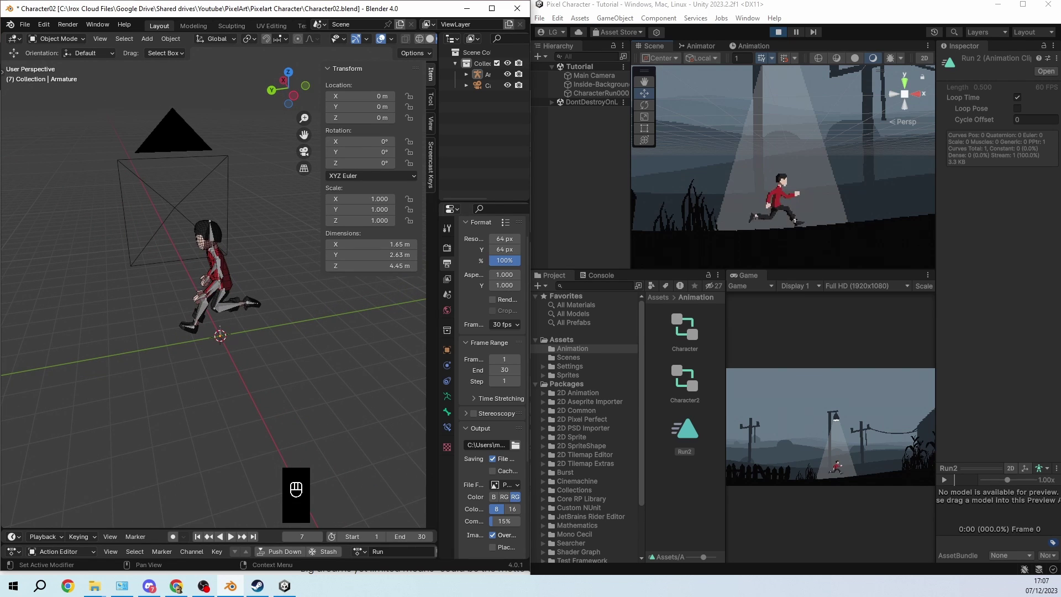
left_click(558, 18)
left_click(557, 18)
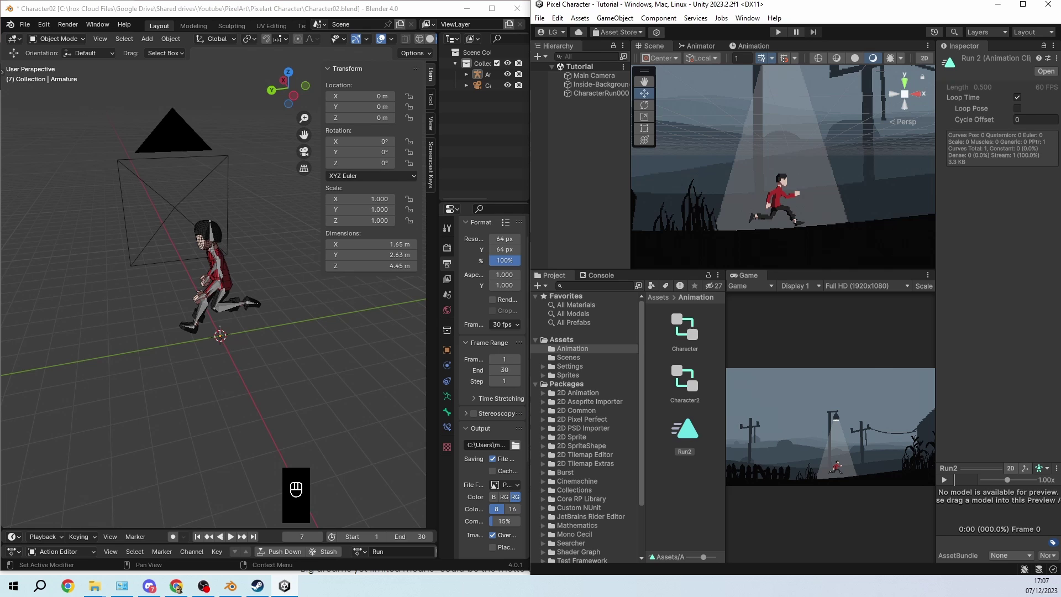
left_click(557, 18)
mouse_move(539, 18)
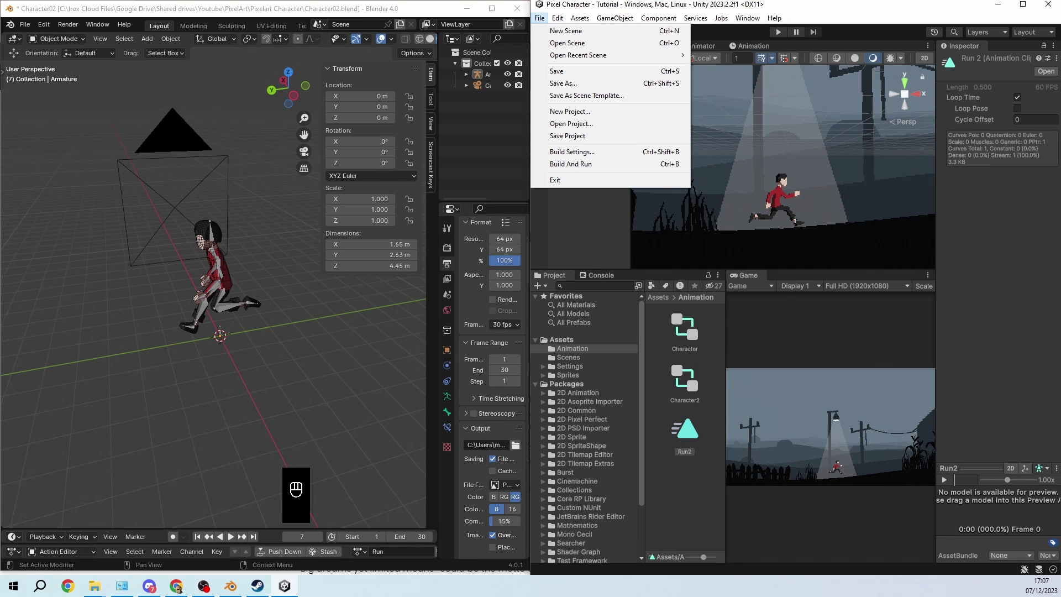
left_click(586, 381)
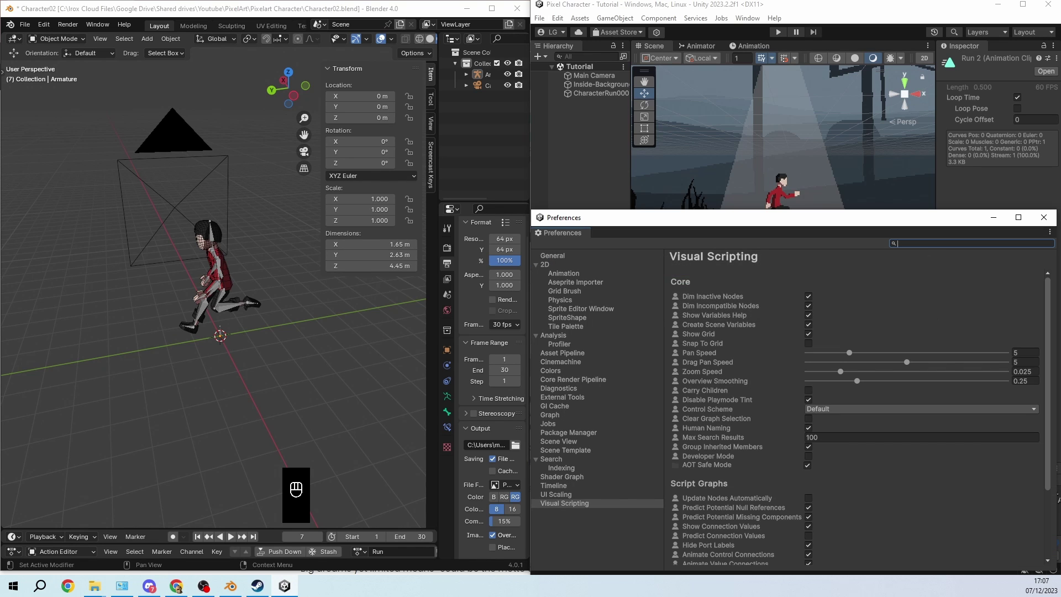
left_click_drag(685, 221, 626, 89)
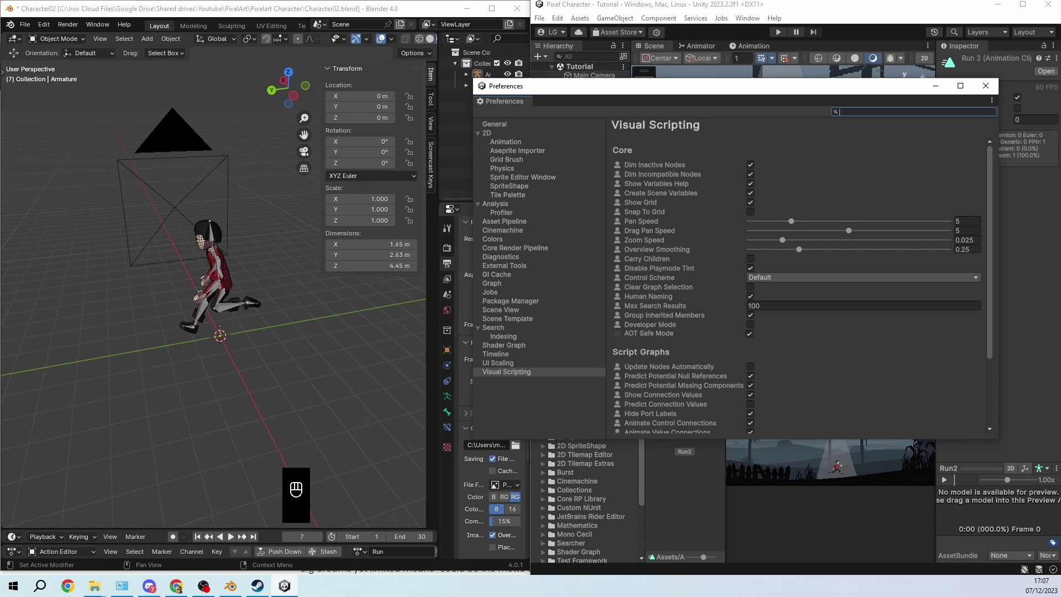
left_click(986, 86)
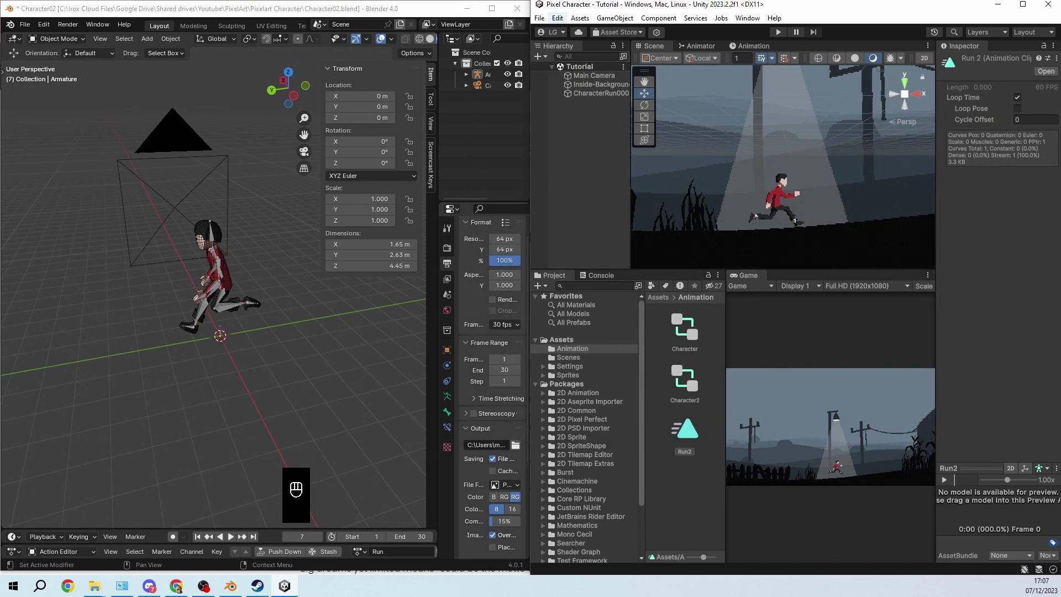
Check the Run In Background option under Resolution and Presentation in the Player project settings, and close the window
left_click(558, 18)
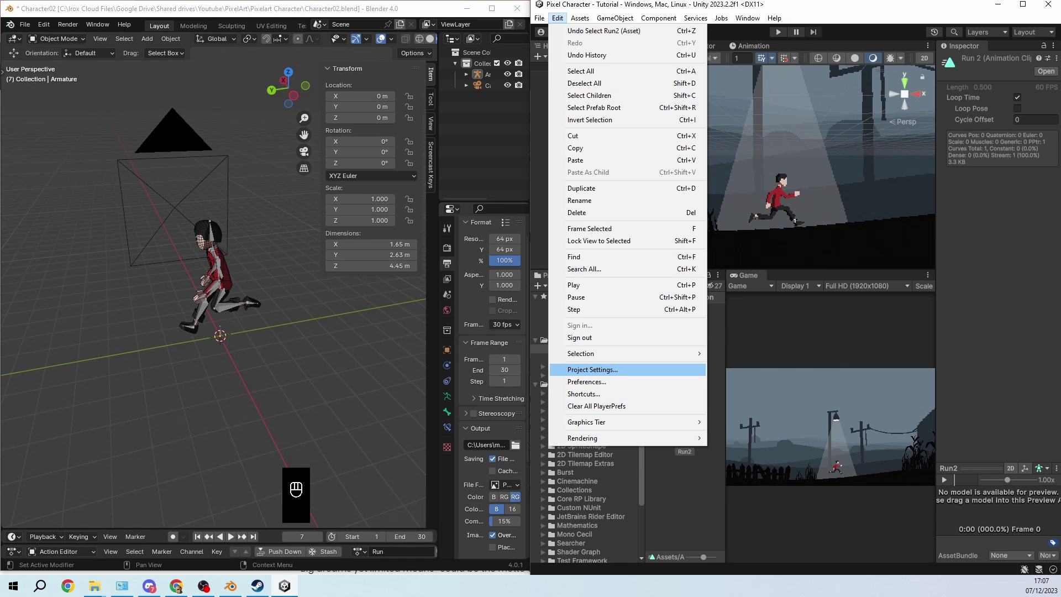
left_click(591, 369)
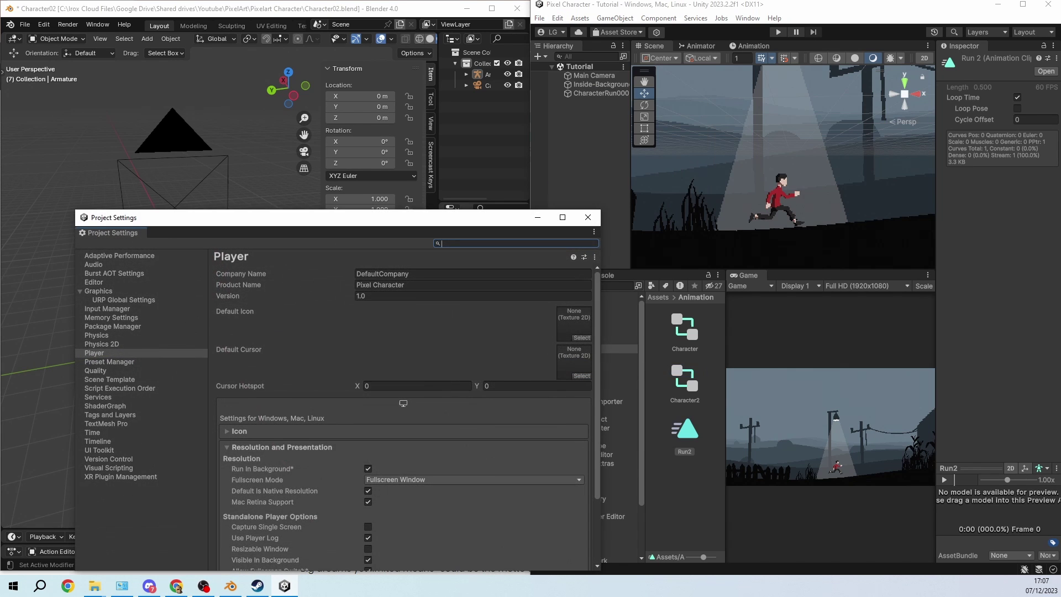
left_click_drag(322, 219, 726, 93)
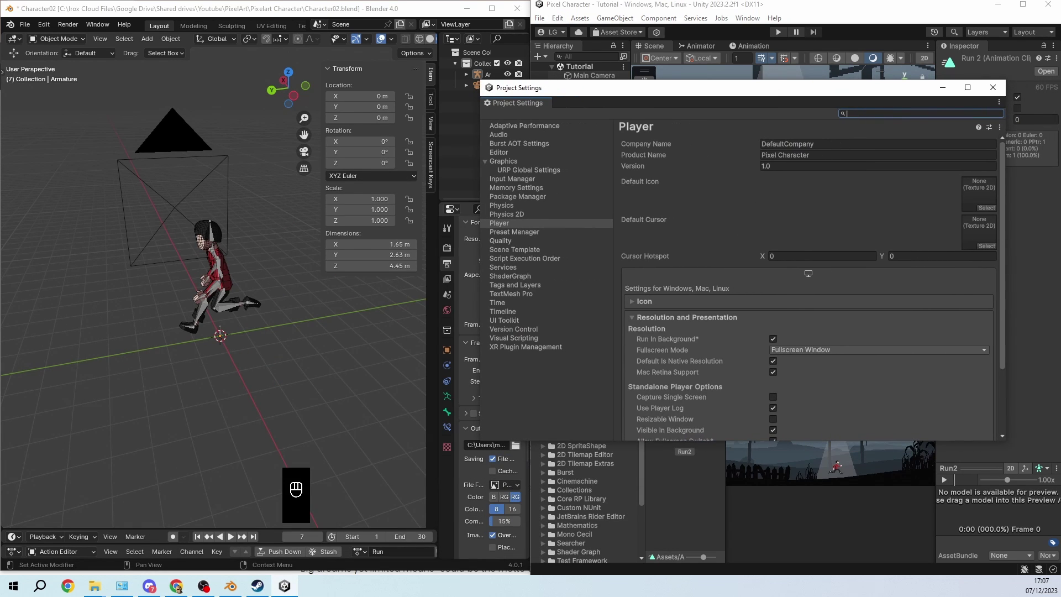
scroll(807, 287, "down", 3)
left_click(687, 251)
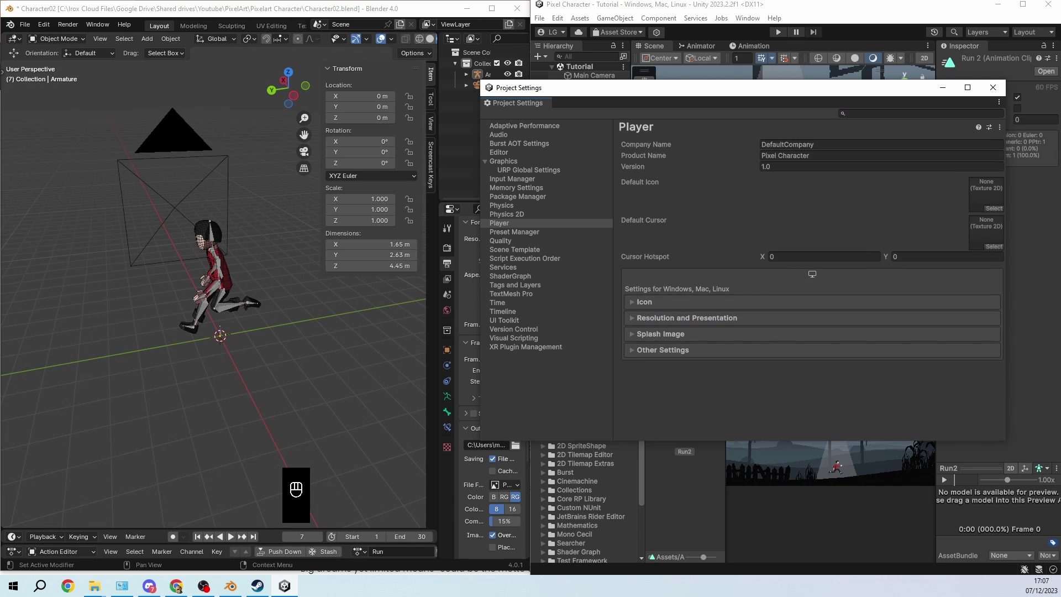
left_click(687, 317)
scroll(687, 317, "down", 1)
scroll(806, 288, "down", 3)
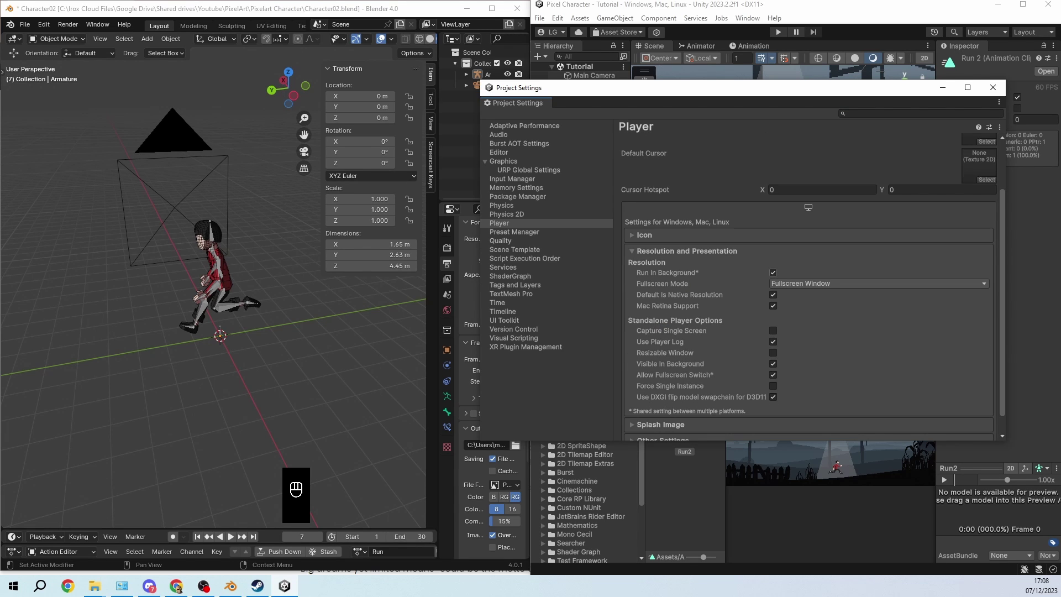
scroll(807, 287, "down", 1)
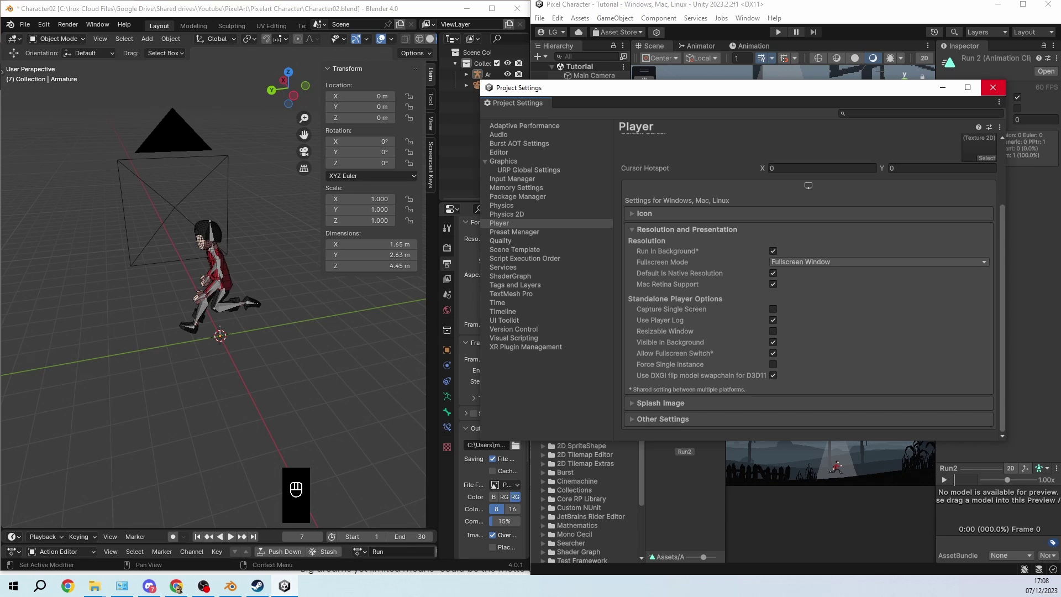
left_click(993, 87)
Run the scene in Play mode and frame the running character closely in a 2D Scene view
left_click(778, 32)
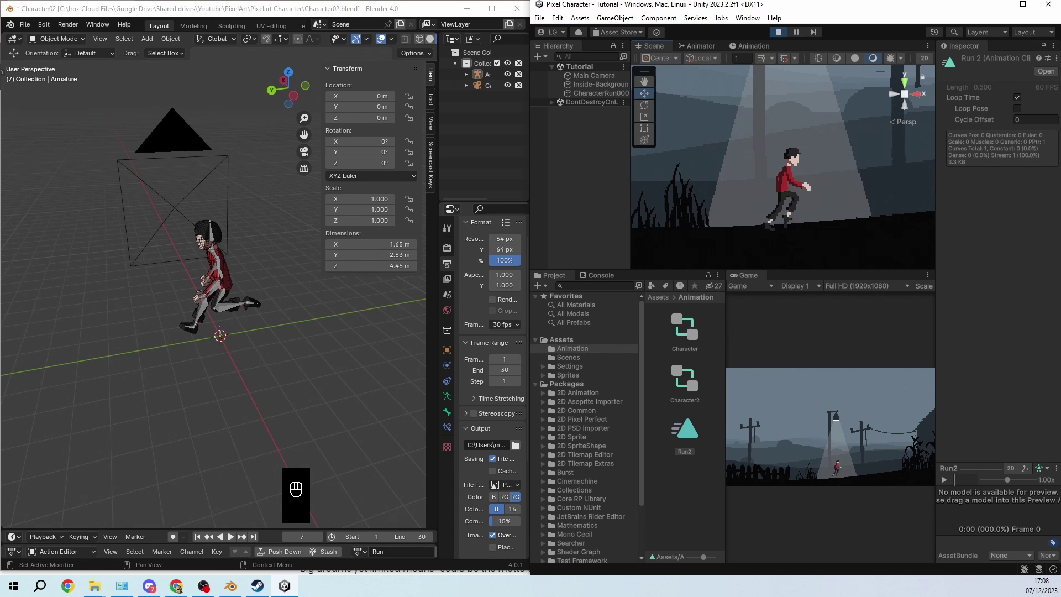
left_click(924, 58)
scroll(890, 132, "up", 10)
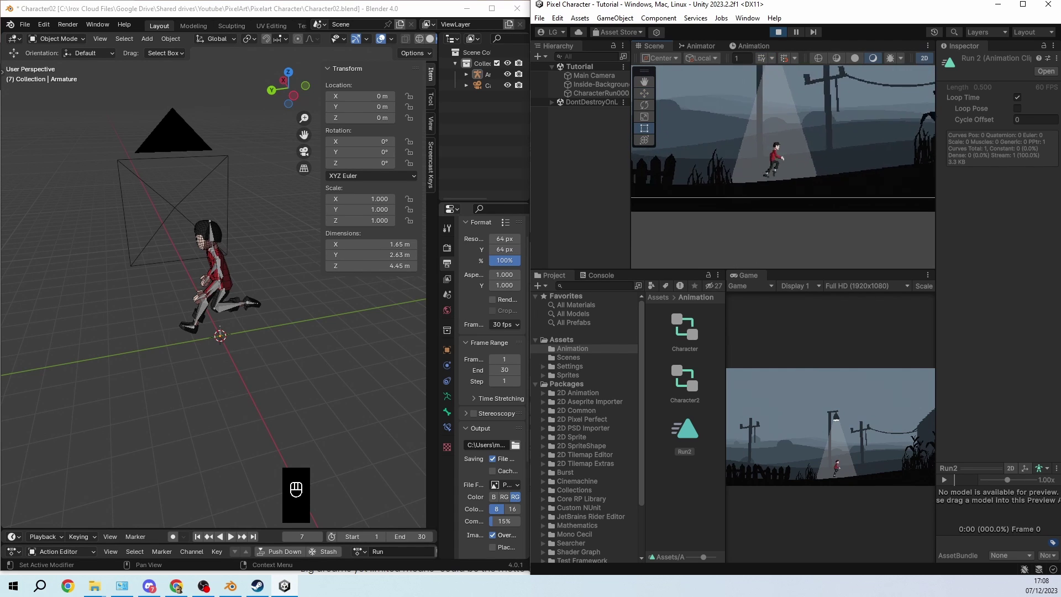
key("f")
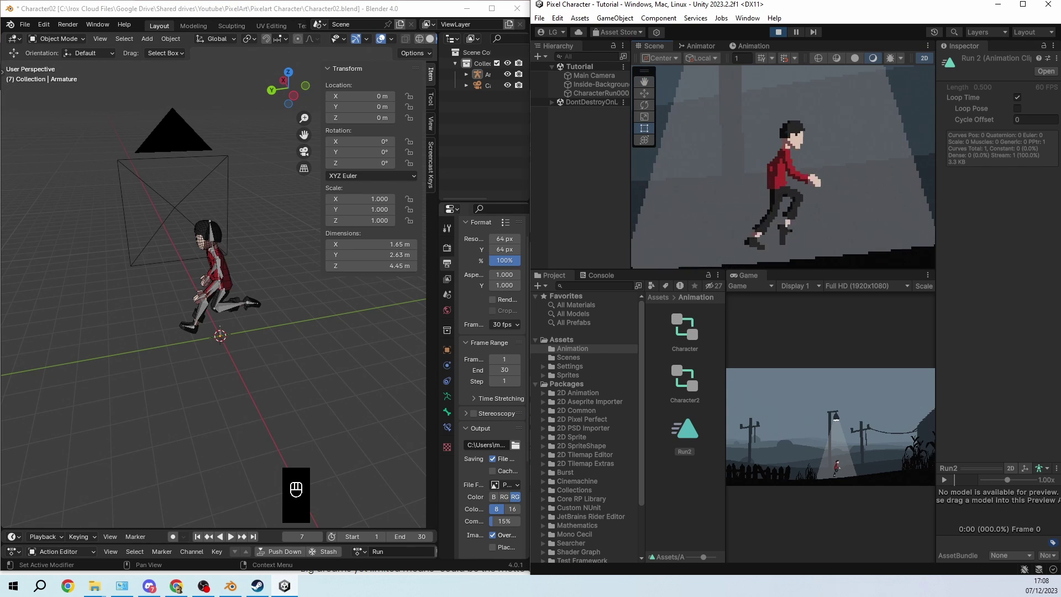
In Blender, widen the Properties editor, select the character's Cylinder mesh and show its material settings
middle_click_drag(127, 298, 249, 288)
scroll(232, 290, "up", 4)
middle_click_drag(154, 307, 208, 339)
scroll(227, 297, "up", 3)
scroll(207, 337, "down", 2)
left_click(207, 338)
scroll(243, 355, "up", 2)
scroll(243, 338, "down", 2)
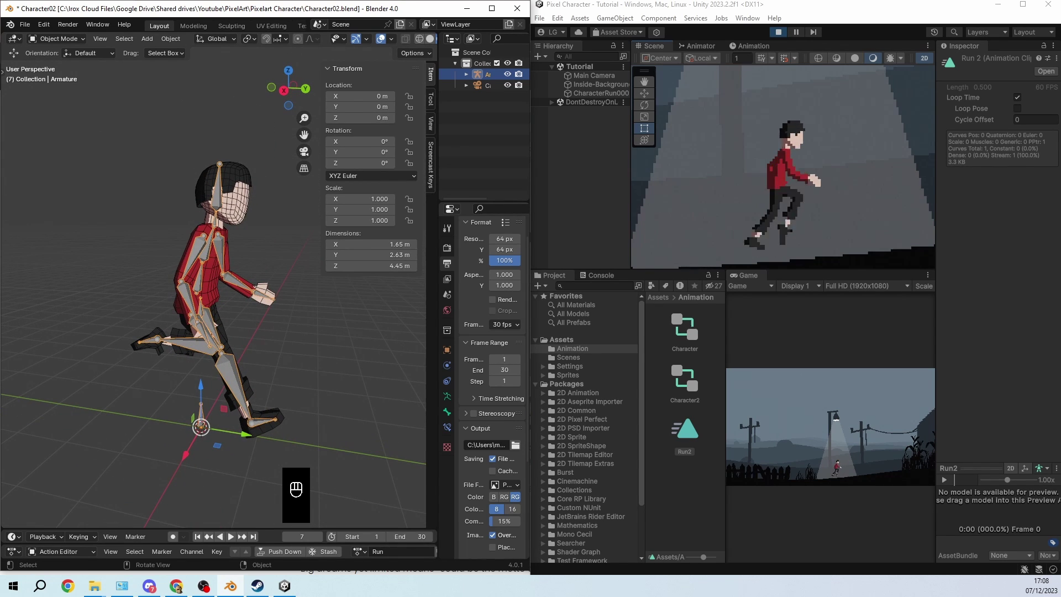
left_click_drag(438, 350, 357, 349)
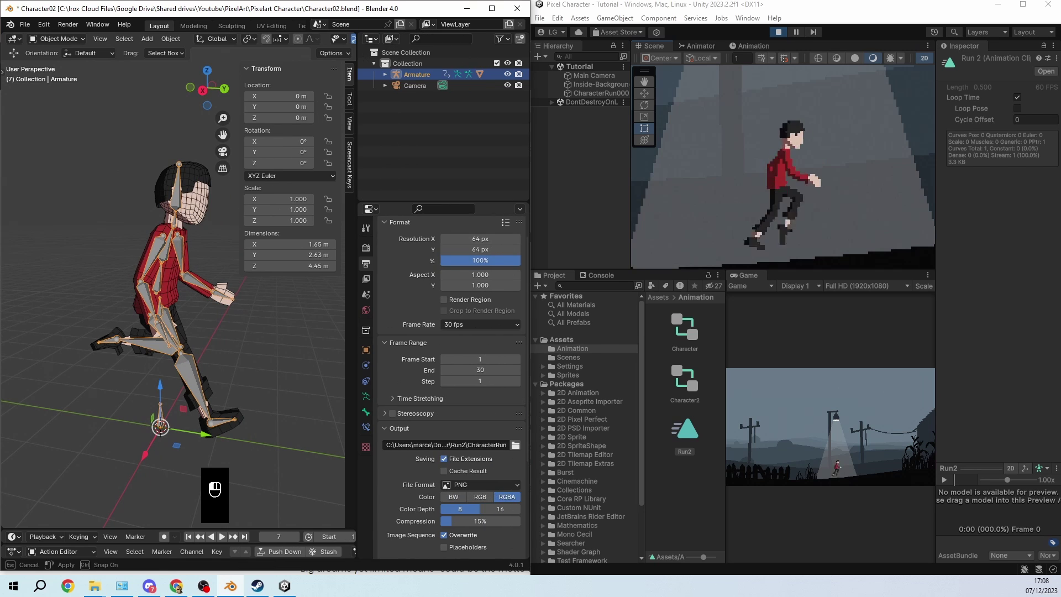
right_click(176, 282)
left_click(173, 267)
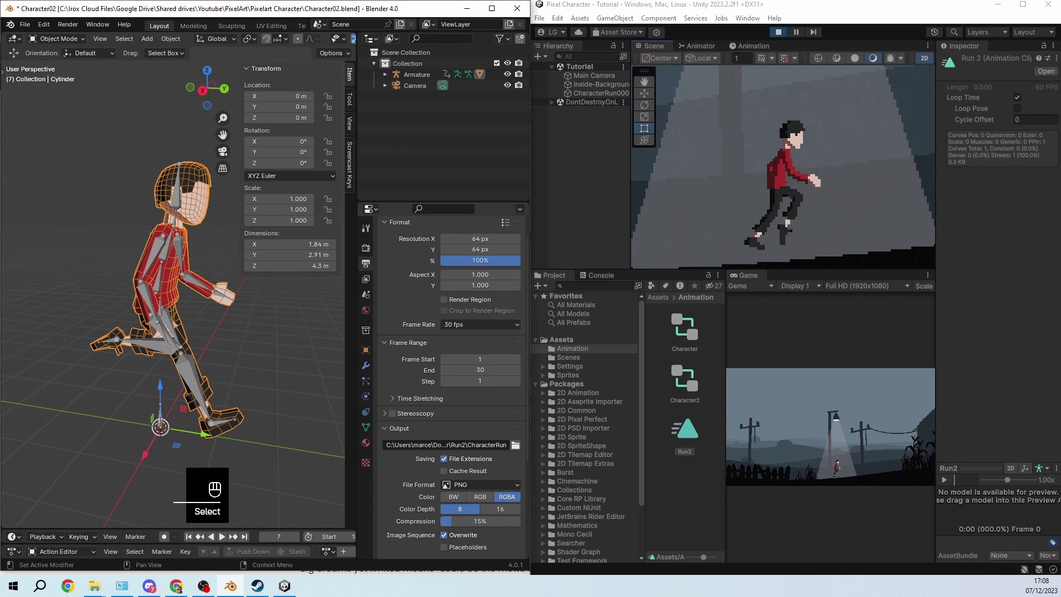
left_click(365, 443)
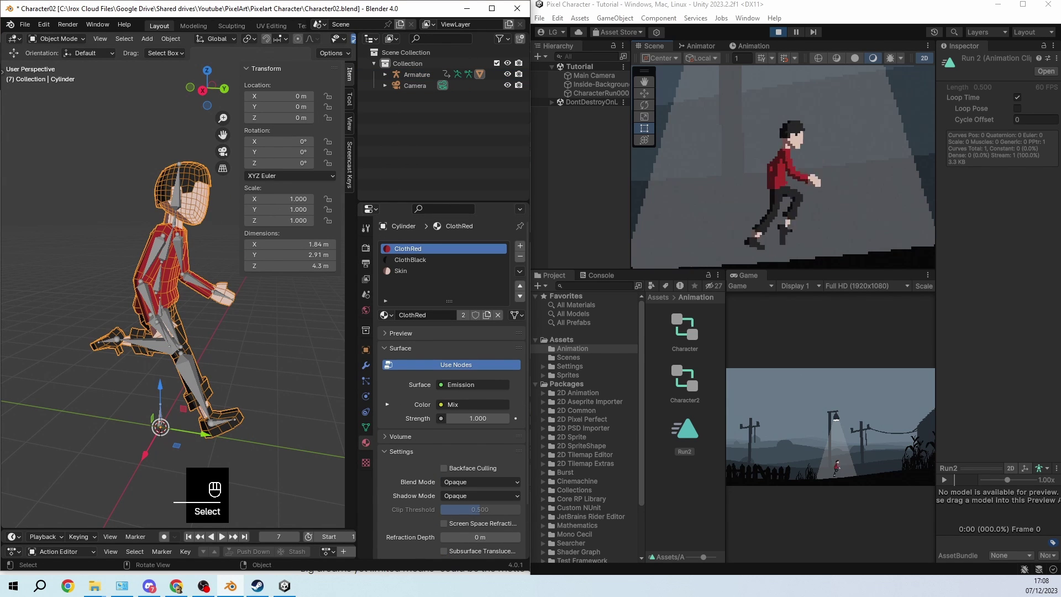
Split the 3D viewport horizontally, turn the lower area into a Shader Editor and frame the ClothRed Mix node's colors
mouse_move(166, 529)
left_mouse_down()
mouse_move(166, 389)
mouse_move(166, 529)
left_mouse_up()
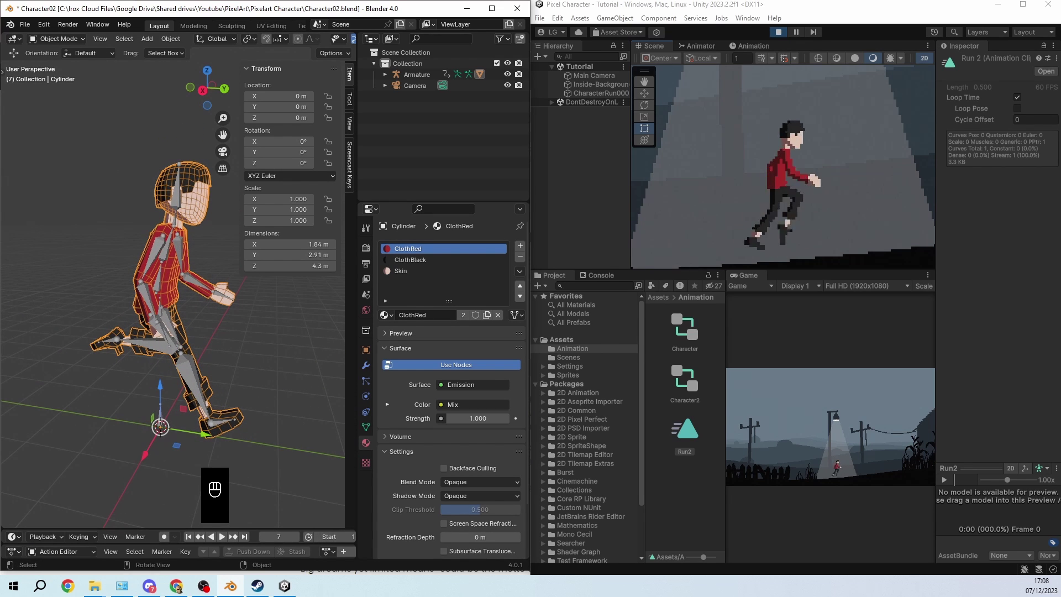
left_click_drag(354, 527, 351, 328)
left_click(14, 335)
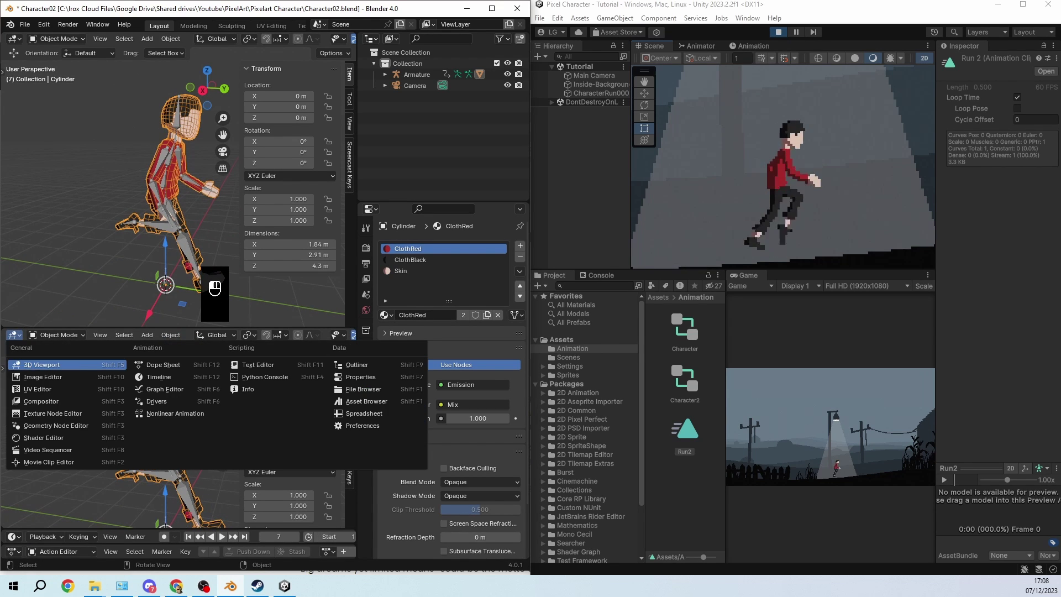
left_click(44, 437)
middle_click_drag(74, 457, 124, 437)
scroll(118, 442, "up", 10)
Shift the hue of ClothRed's Mix colors A and B from red to green, and deselect everything
left_click(124, 437)
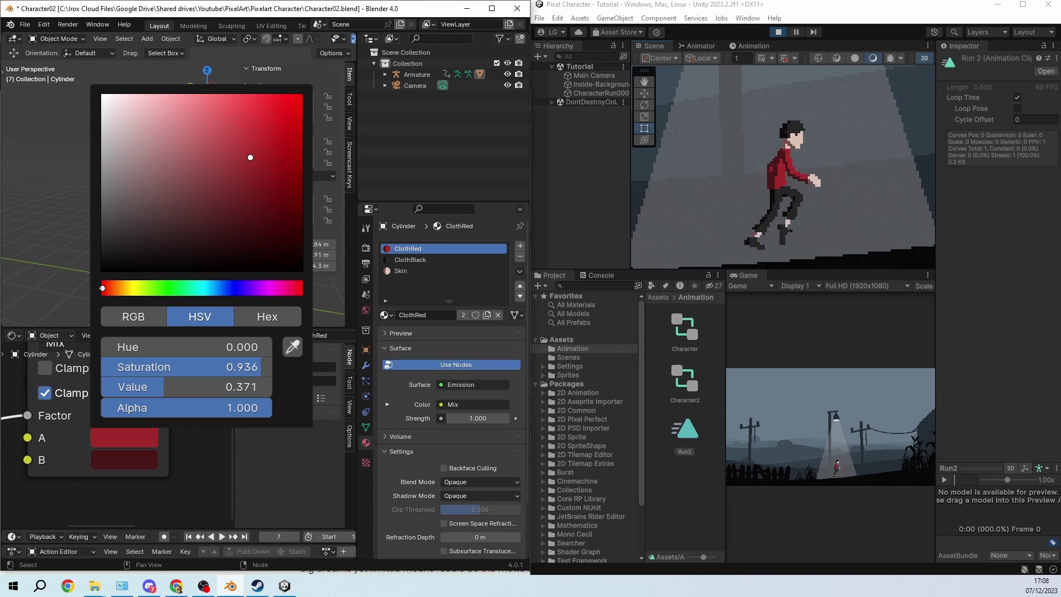
left_click(160, 288)
left_click(124, 459)
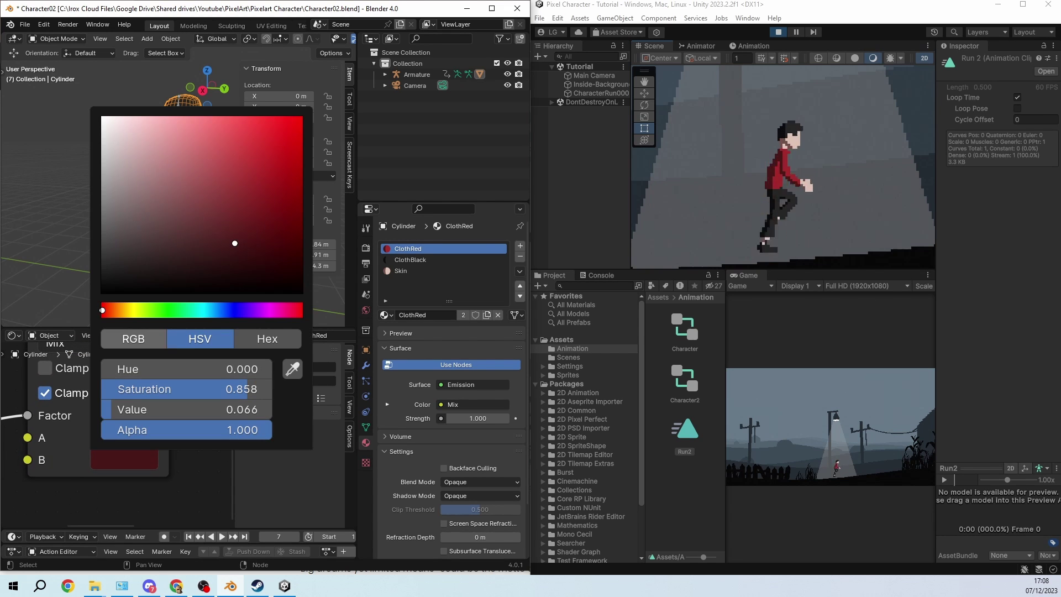
left_click_drag(102, 310, 156, 310)
scroll(166, 210, "down", 1)
key("alt+a")
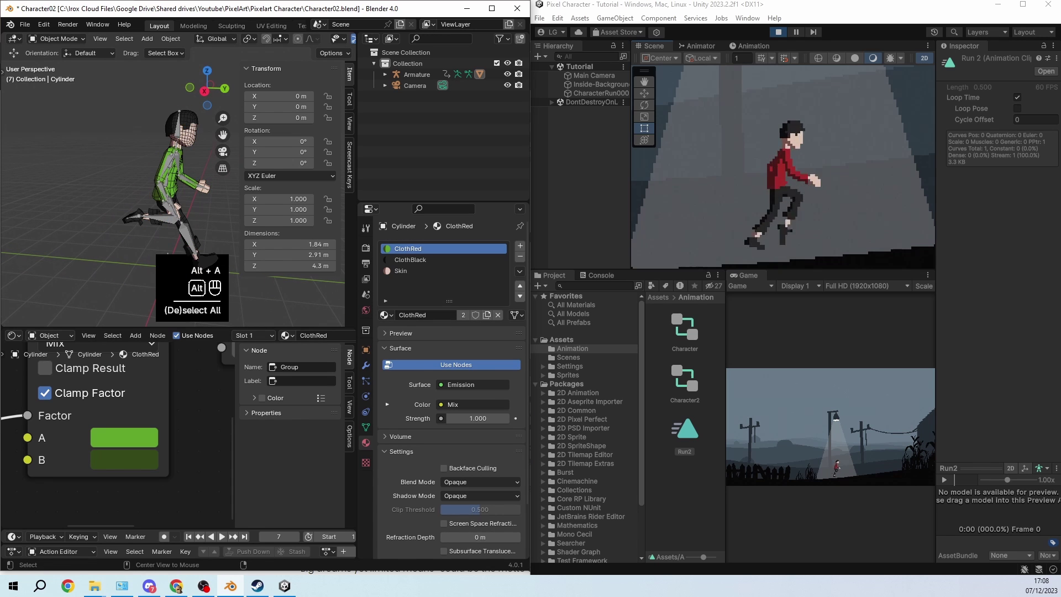
View the character through the camera, render the animation over the existing run frames, and close the render window
key("KP_0")
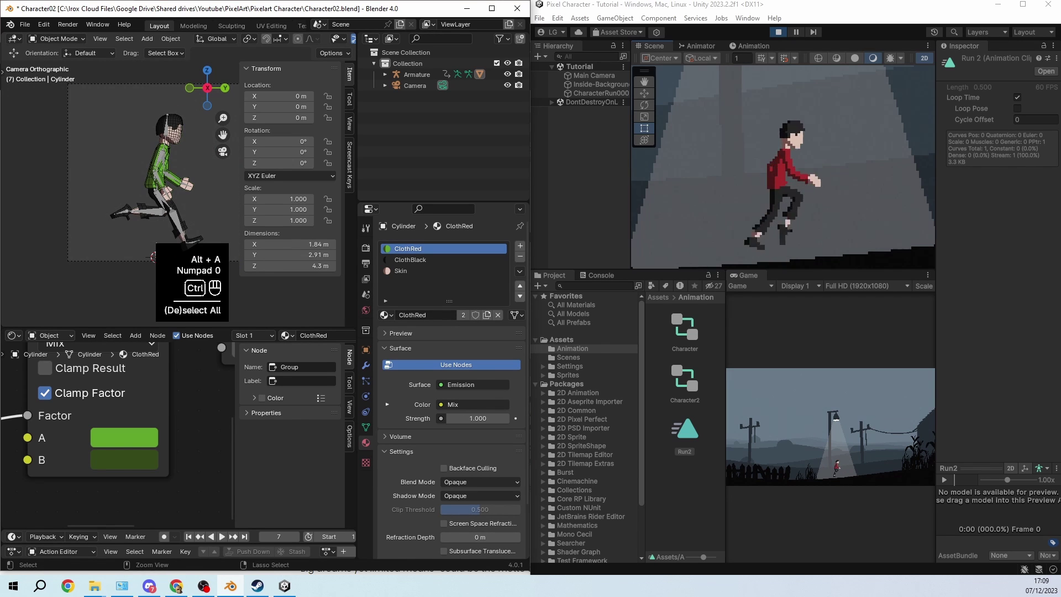
key("ctrl+F12")
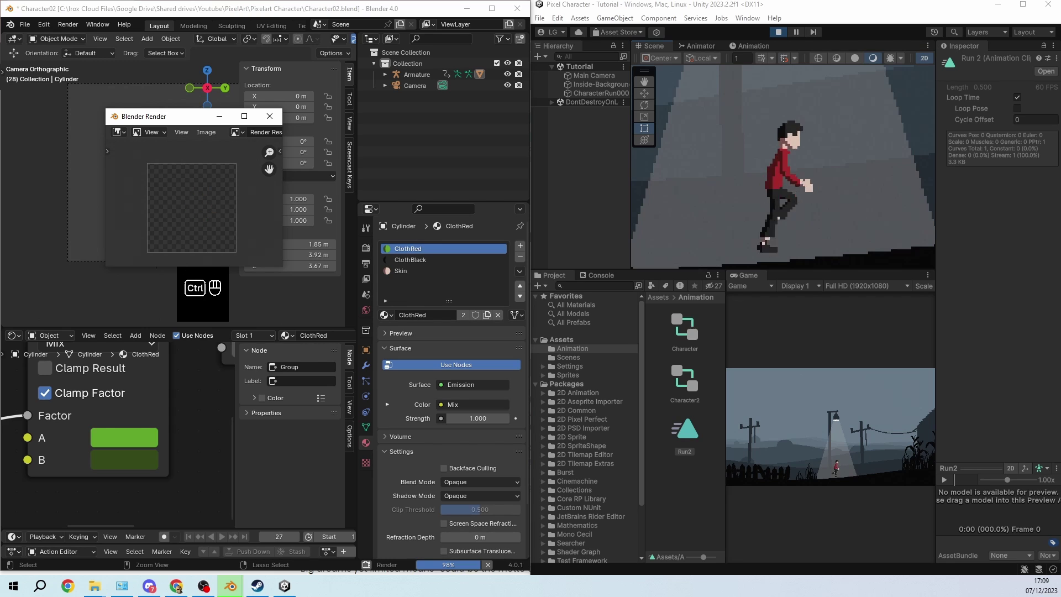
key("Escape")
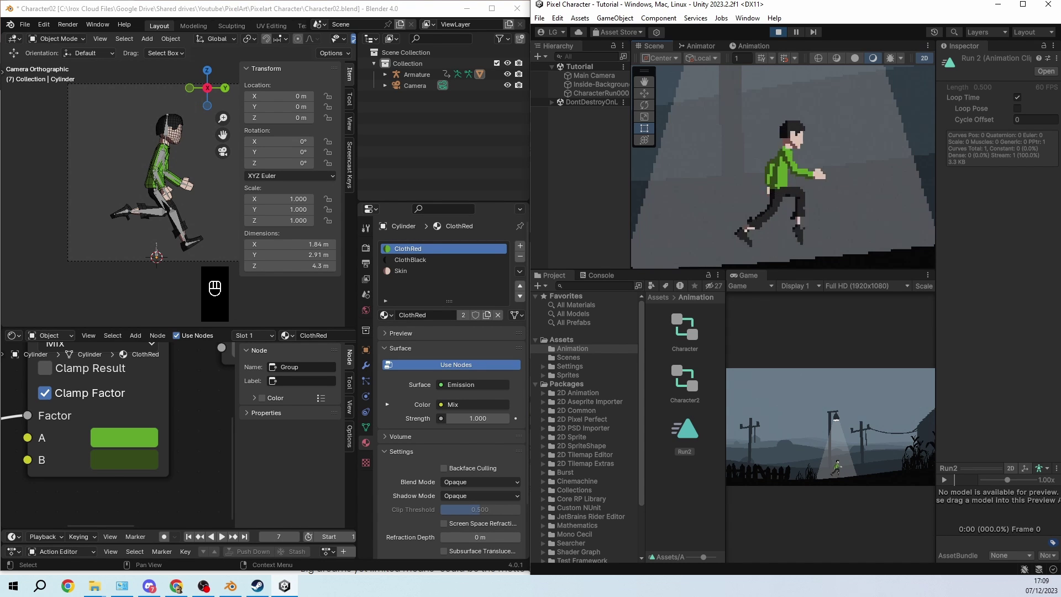
In Unity, show the whole street-lamp scene around the recolored runner and maximize the Game view
scroll(799, 212, "down", 20)
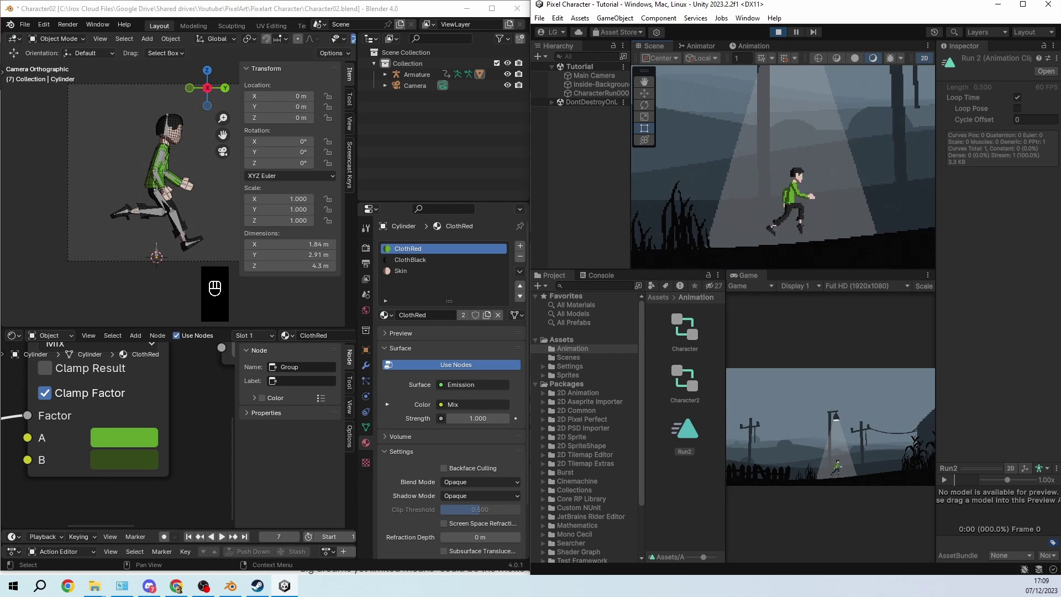
middle_click_drag(799, 212, 776, 237)
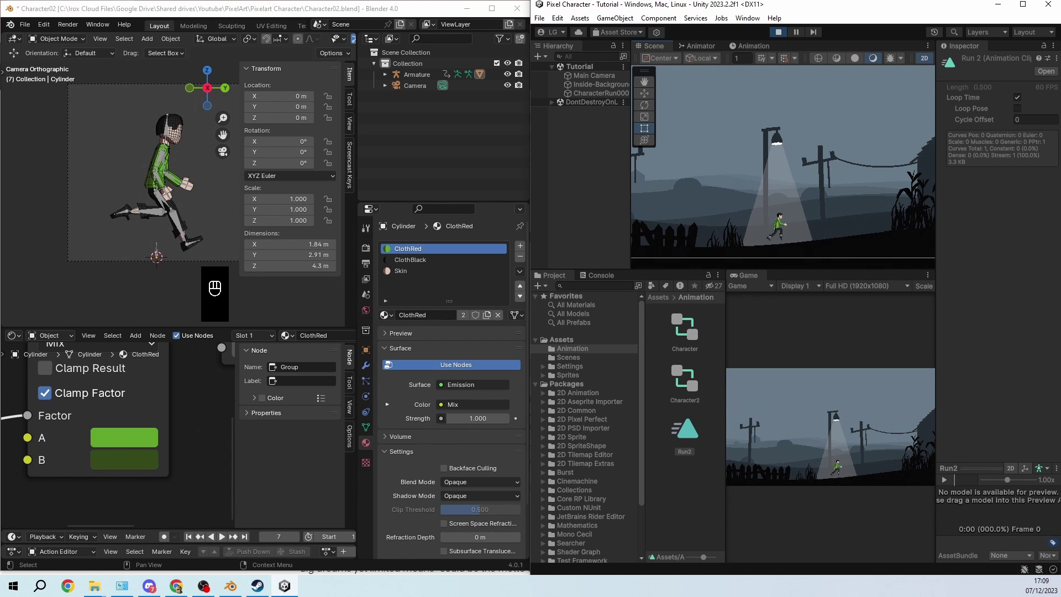
double_click(748, 275)
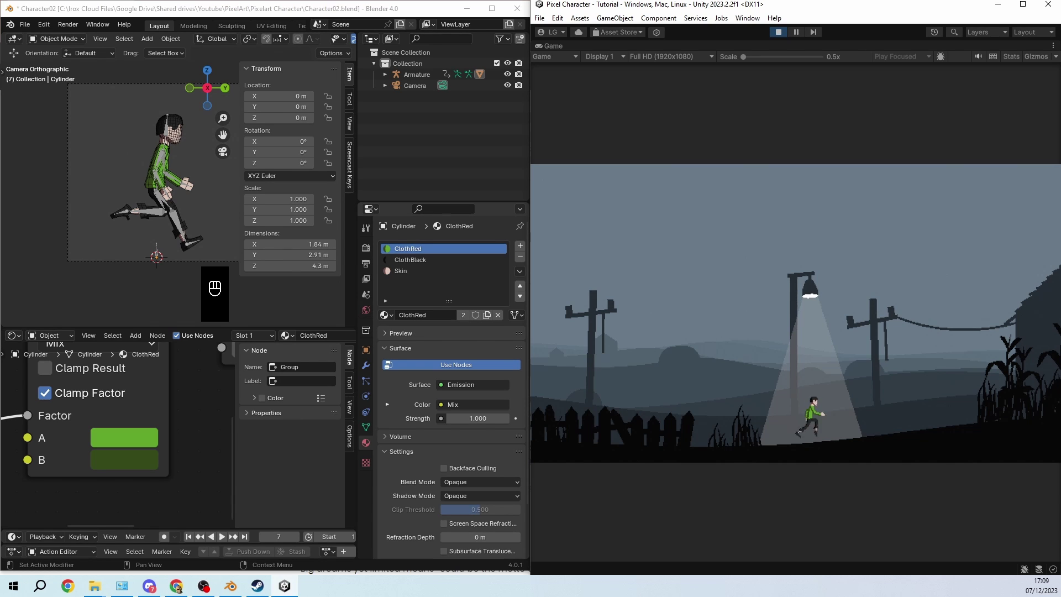
In Blender, show the Output properties, fit the whole camera frame in the viewport, and save the file
left_click(365, 247)
left_click(365, 264)
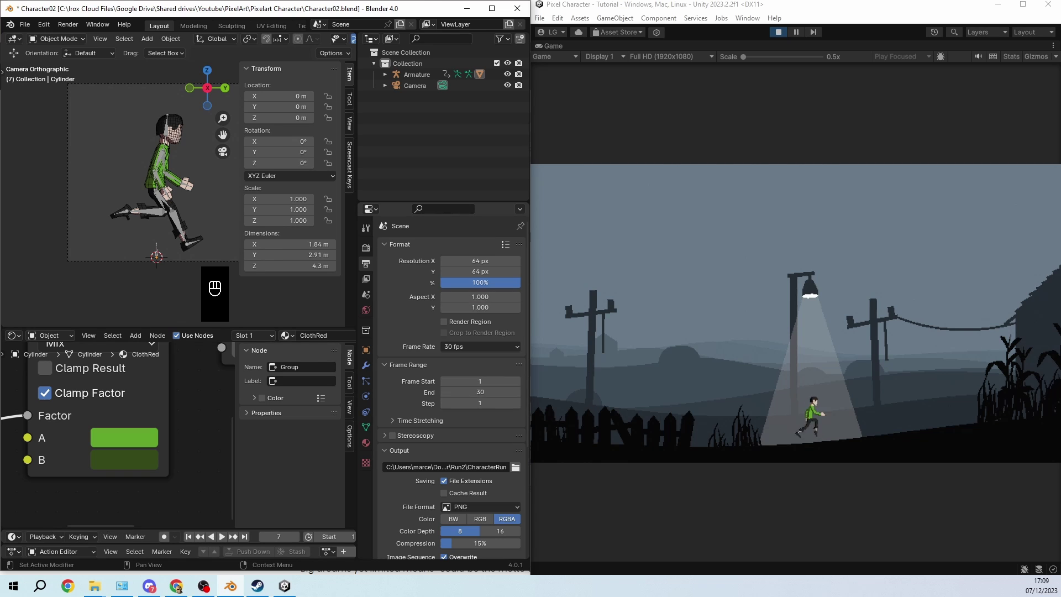
scroll(166, 183, "down", 2)
mouse_move(166, 182)
middle_mouse_down("shift")
mouse_move(176, 159)
mouse_move(156, 180)
middle_mouse_up("shift")
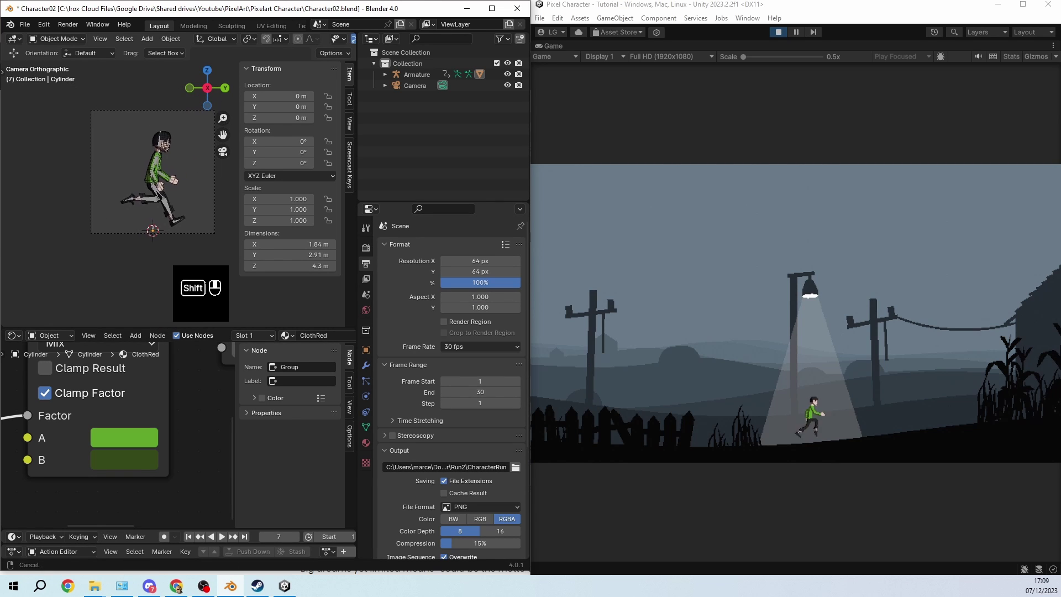
key("ctrl+s")
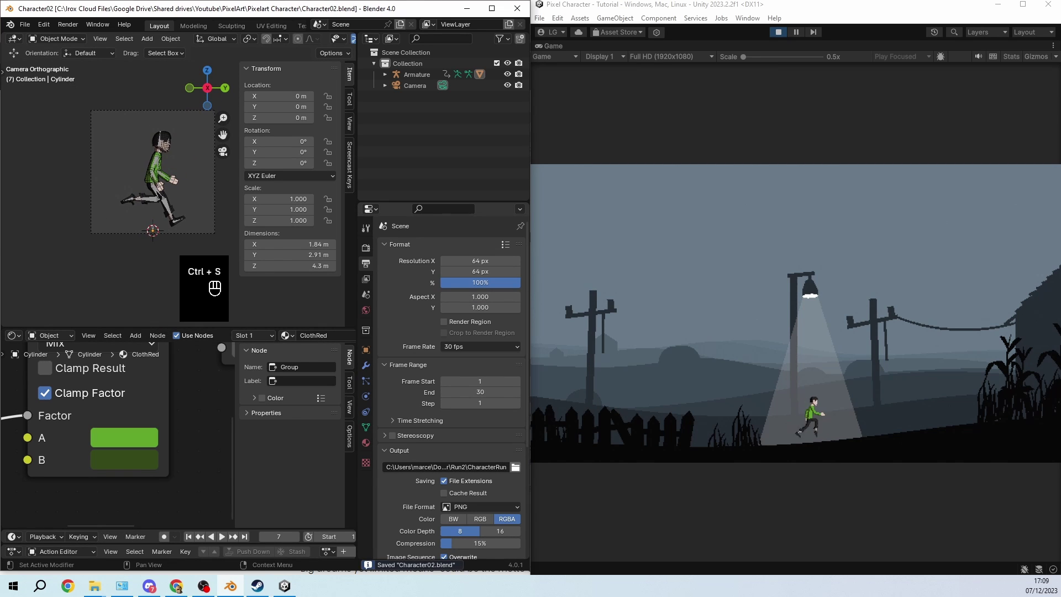
Browse for the render output location and create a folder named Jump inside Sprites\Character
left_click(515, 467)
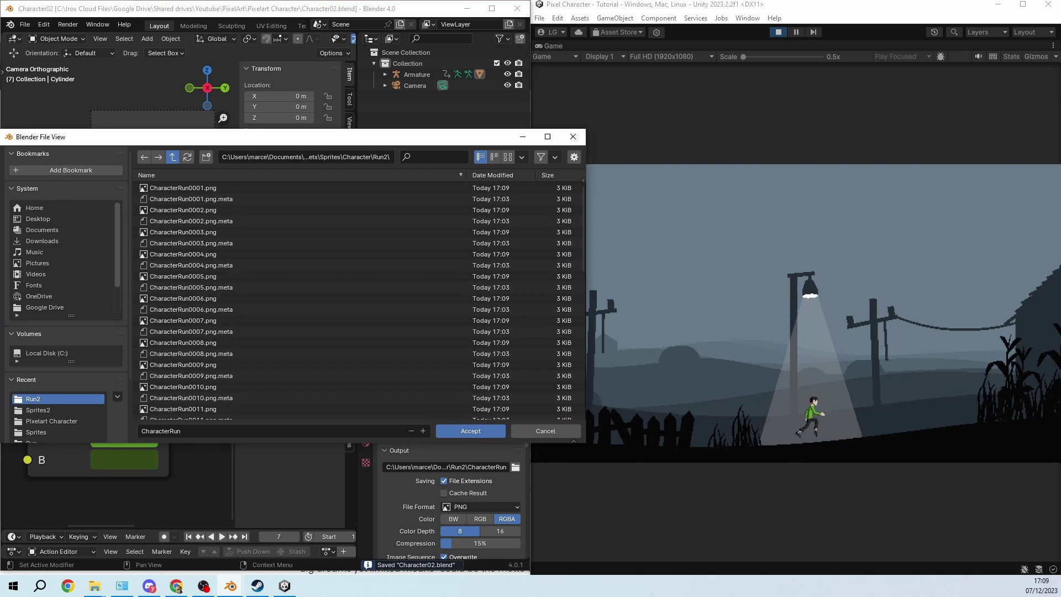
left_click(173, 157)
type("Jump")
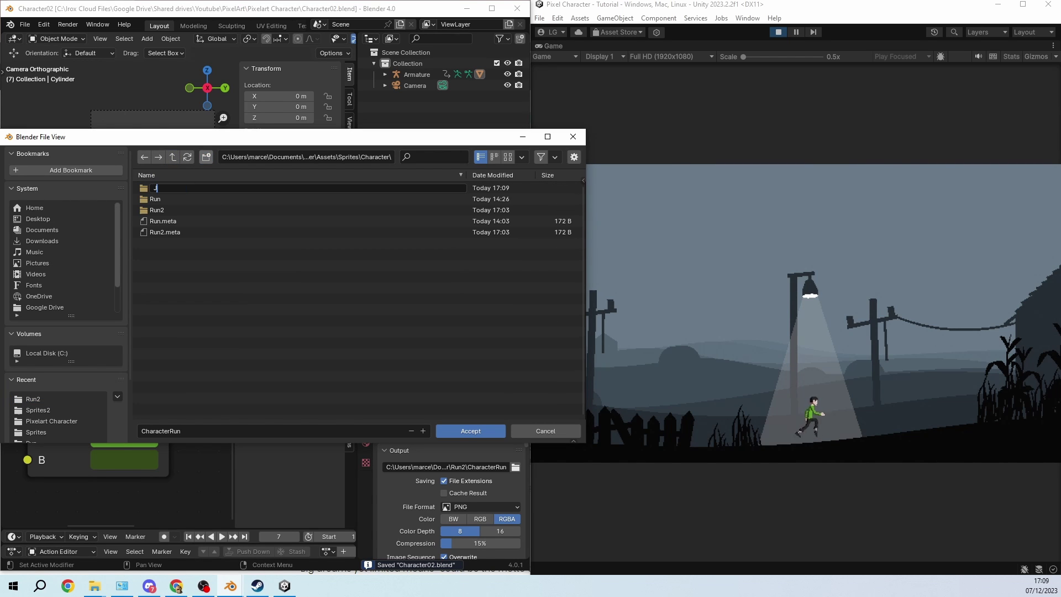
key("Return")
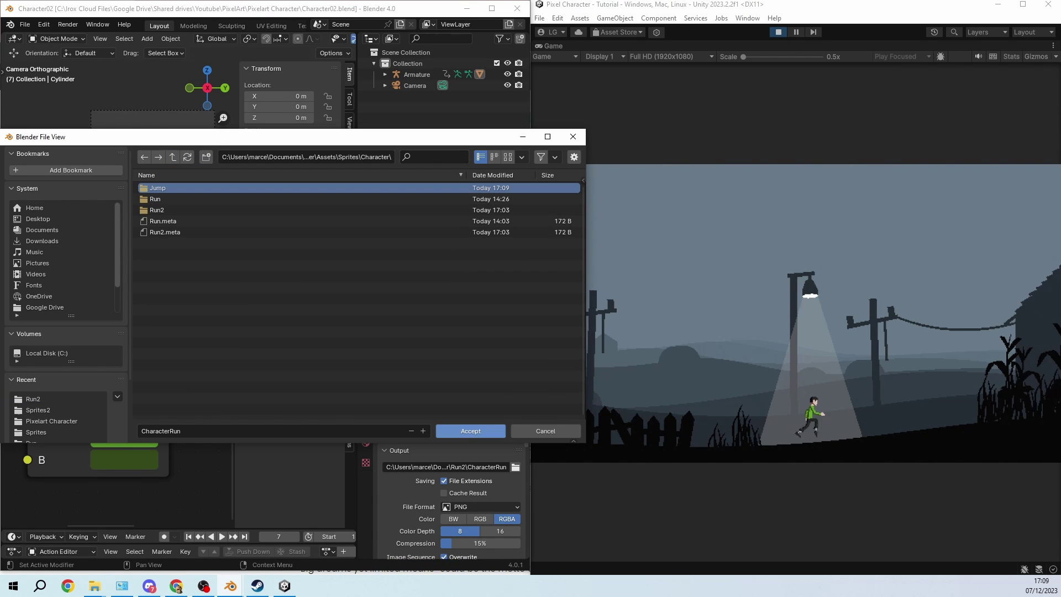
Choose the Jump folder as render output location and set the output file name to CharacterJump
left_click(471, 431)
left_click(188, 431)
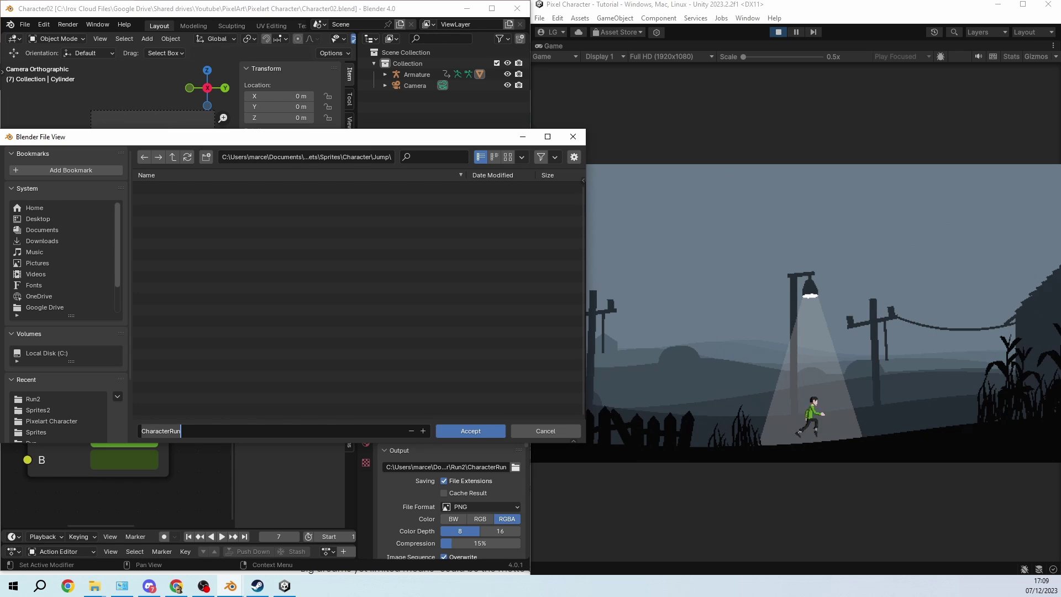
key("BackSpace")
key("BackSpace")
key("BackSpace")
type("Jump")
key("Return")
left_click(470, 431)
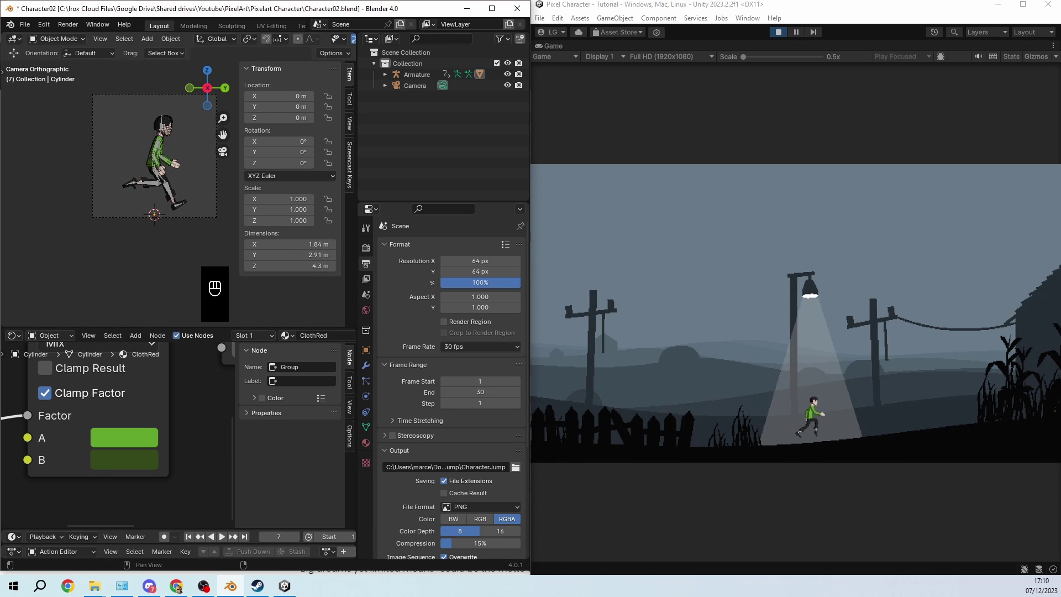
Maximize the Blender window, change the Shader Editor area into an Action Editor and load the Run action
left_click(492, 8)
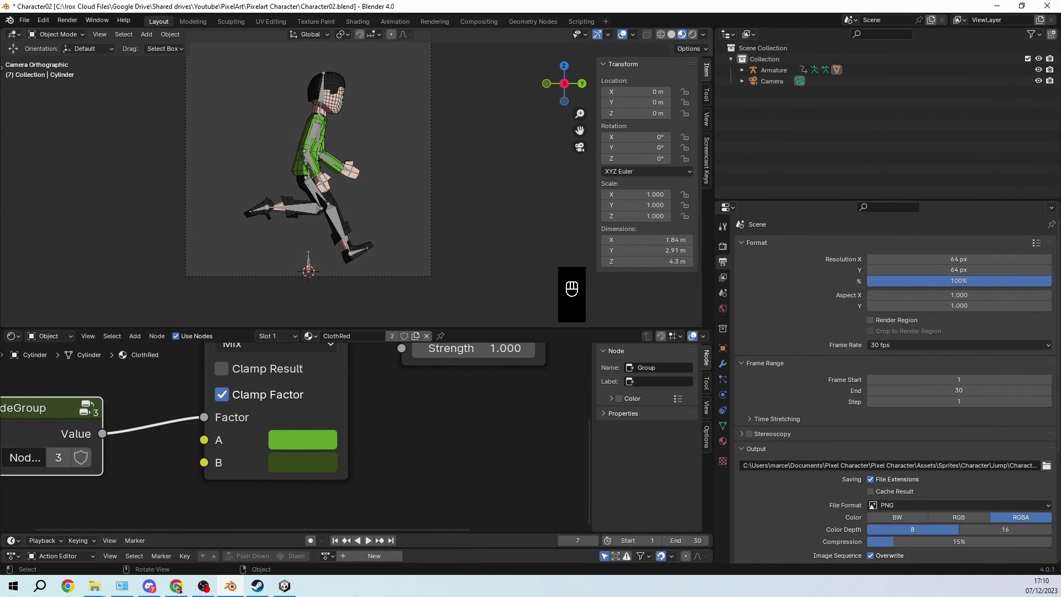
left_click(12, 336)
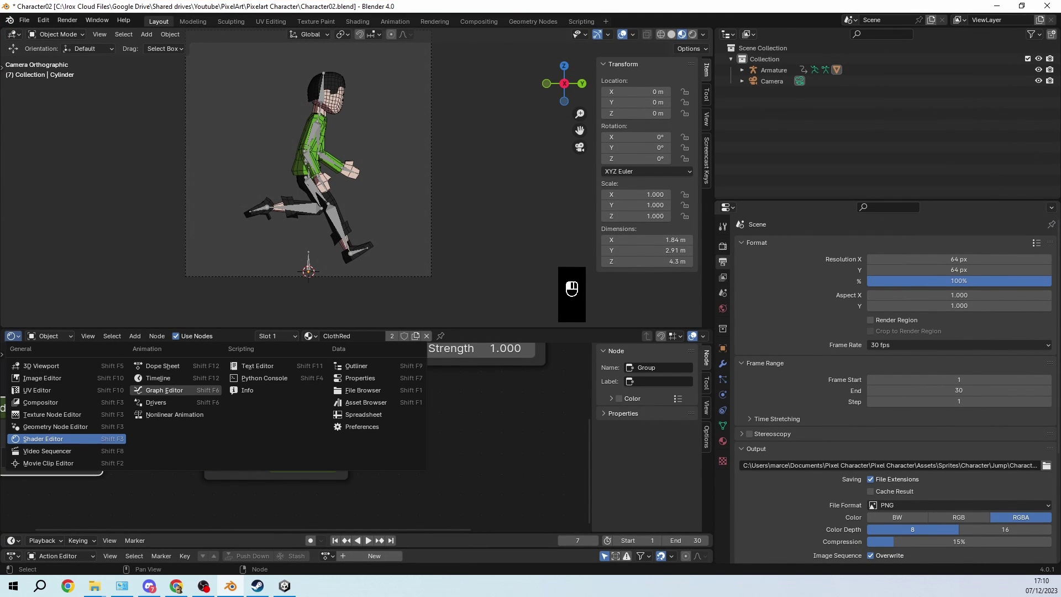
left_click(163, 366)
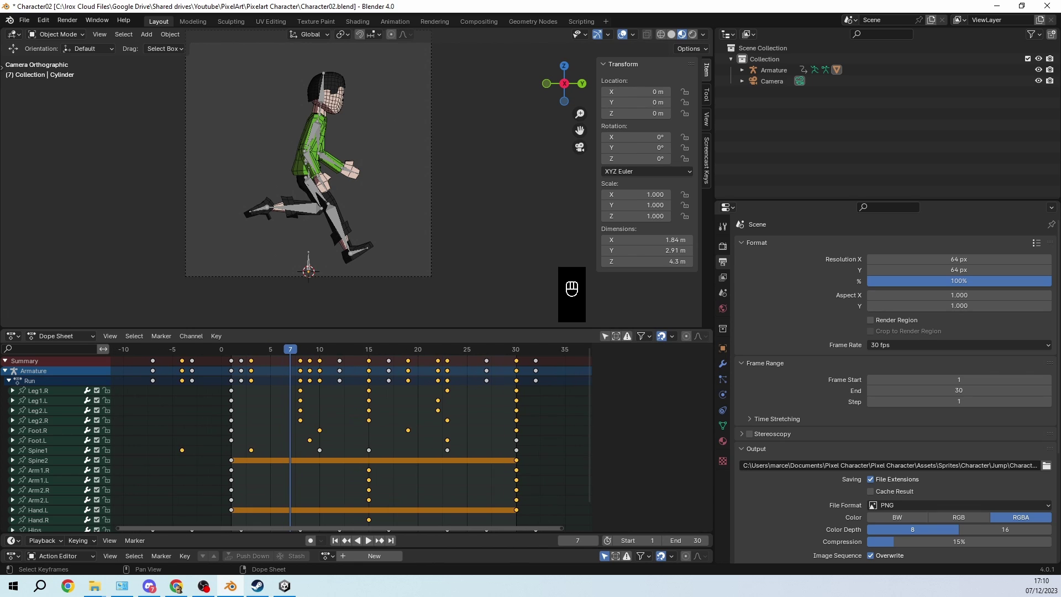
left_click(61, 336)
left_click(56, 375)
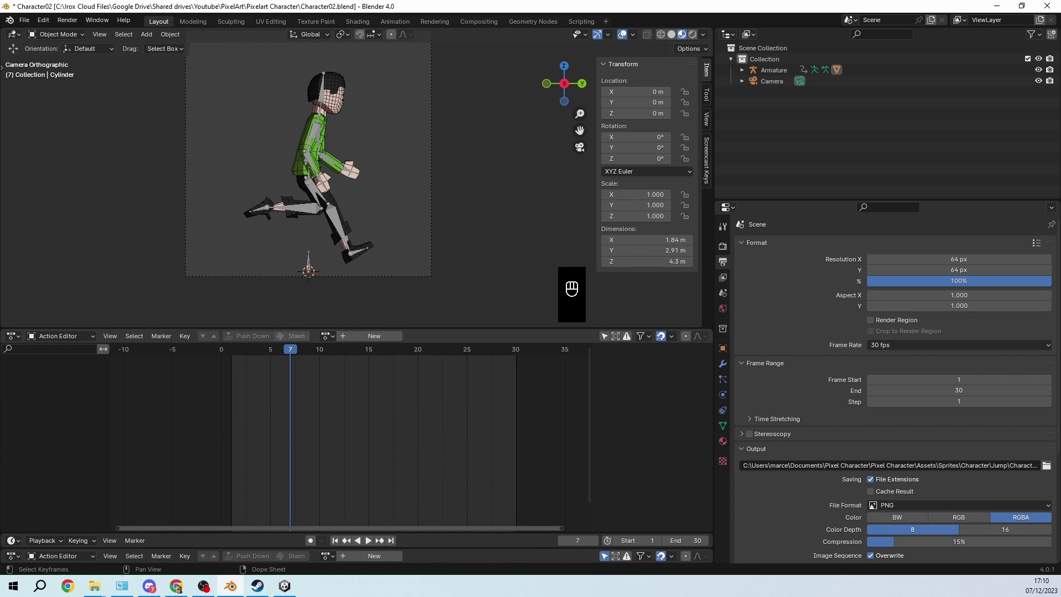
left_click(327, 336)
left_click(336, 353)
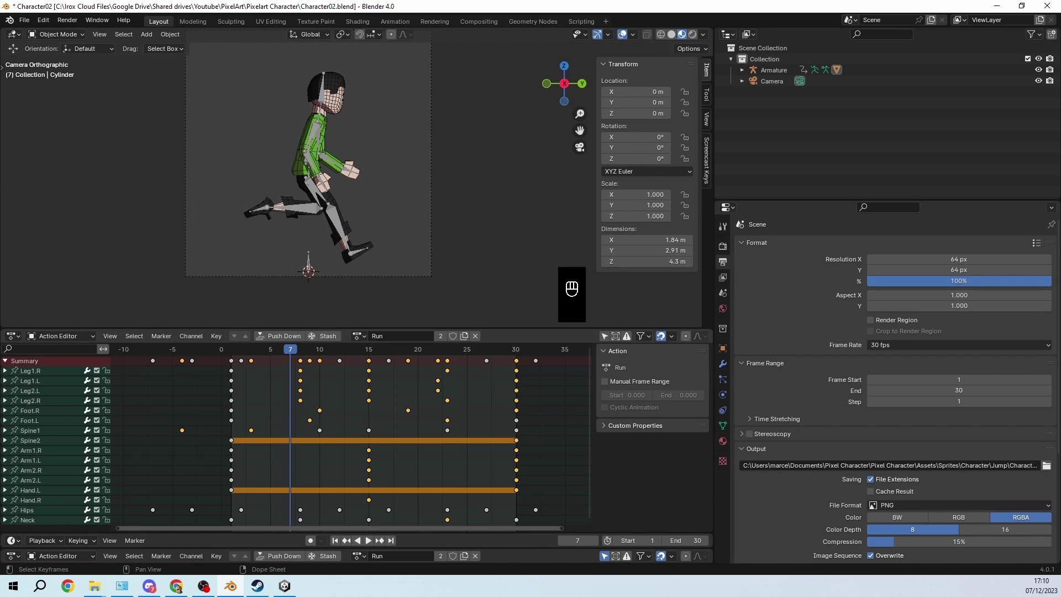
Duplicate the Run action as Jump, save the file, and select all keyframes of the new action
left_click(464, 336)
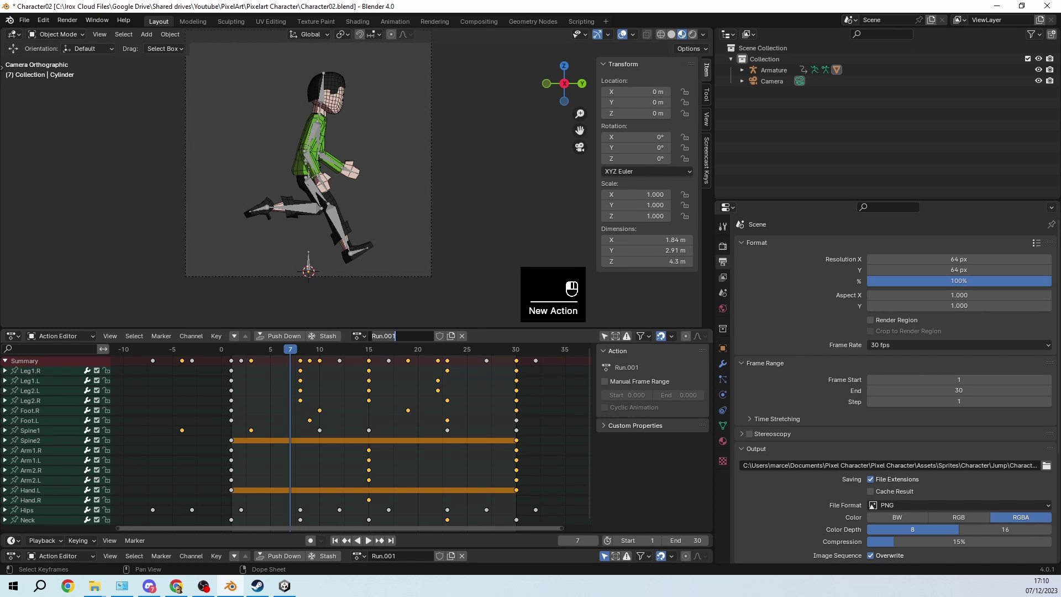
key("ctrl+a")
key("BackSpace")
type("Jump")
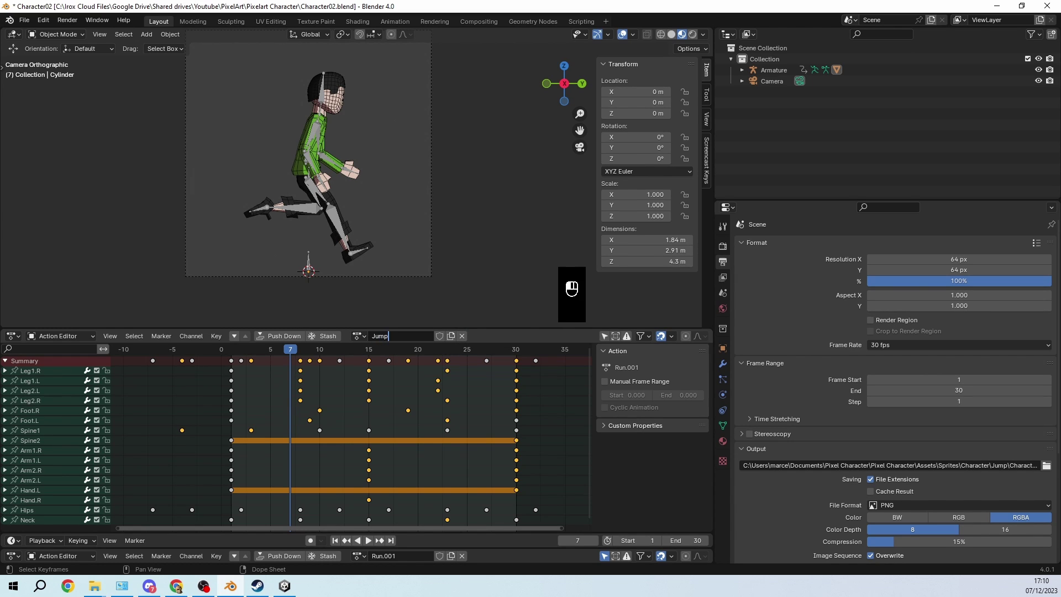
key("Return")
key("ctrl+s")
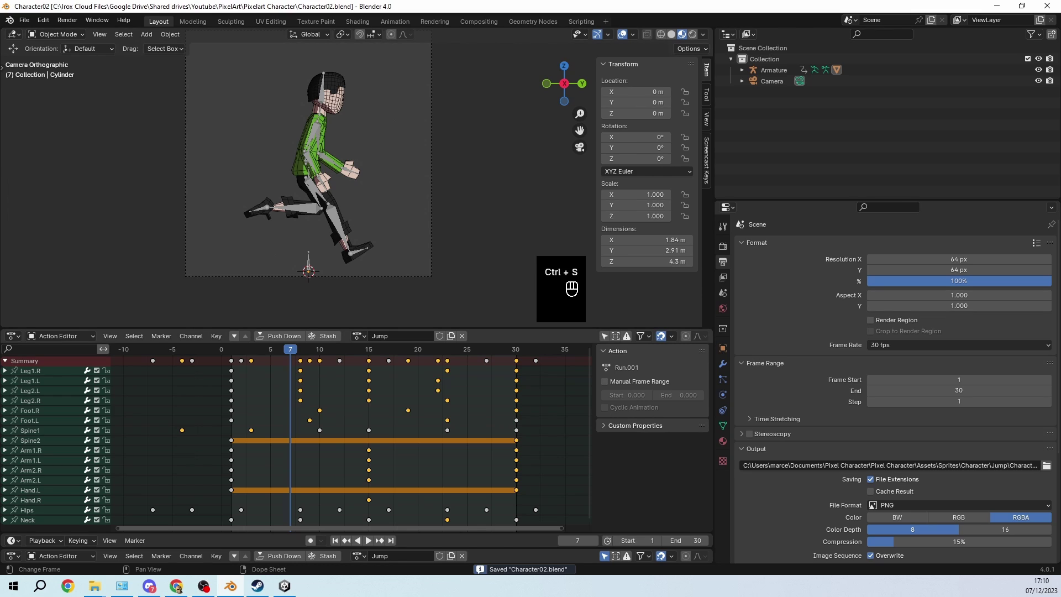
key("a")
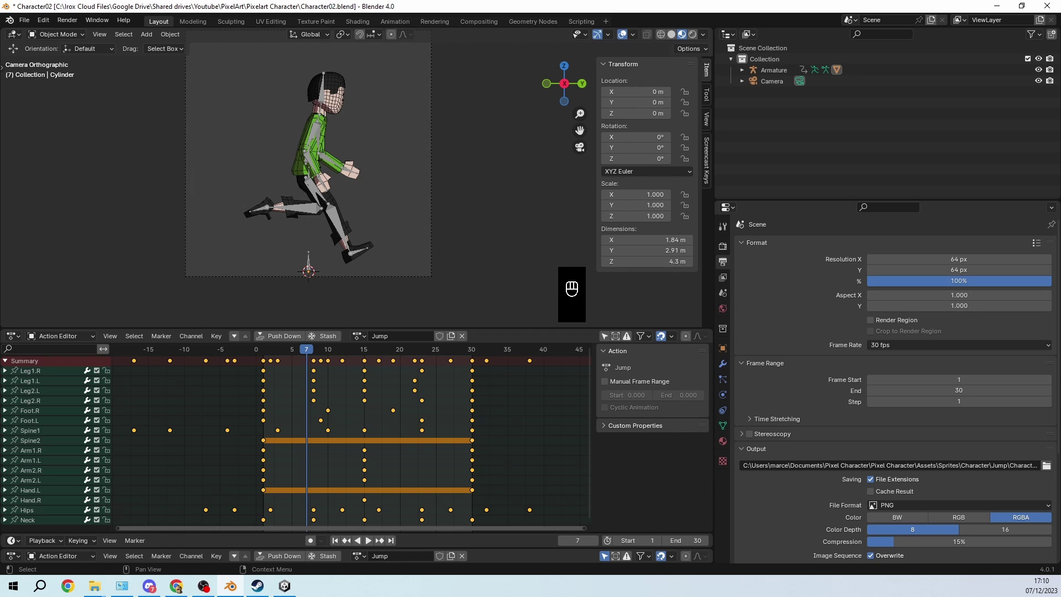
Minimize Blender, view the running game in a maximized Unity window, and return to Blender
left_click(997, 6)
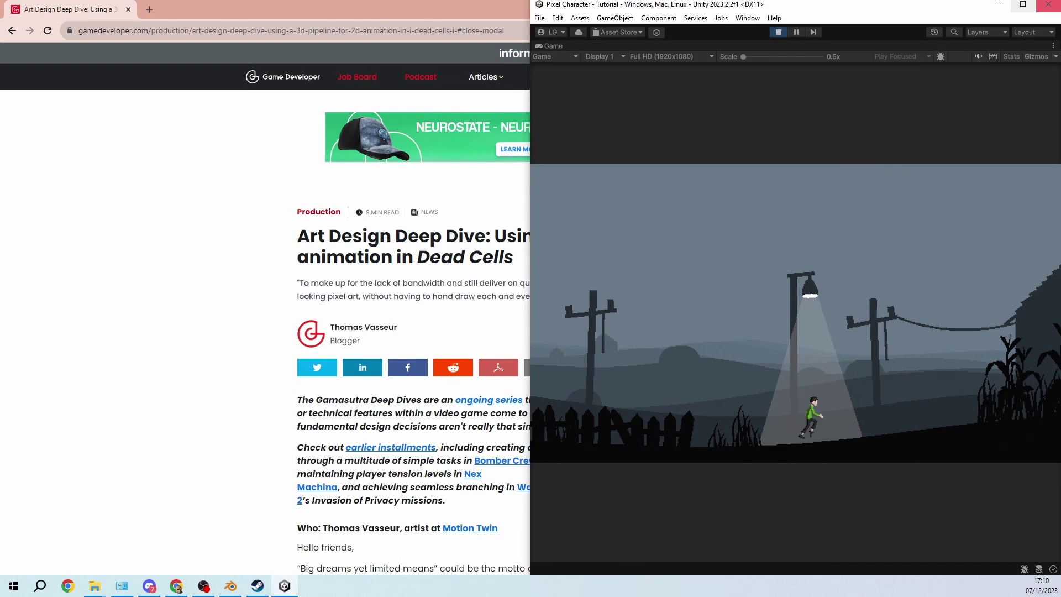
left_click(1023, 4)
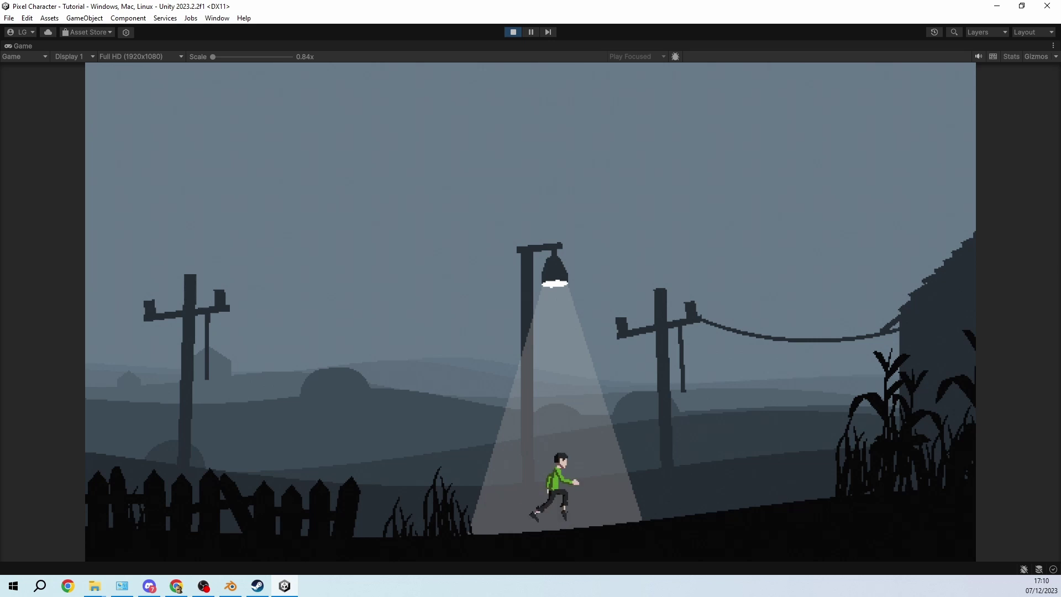
left_click(230, 586)
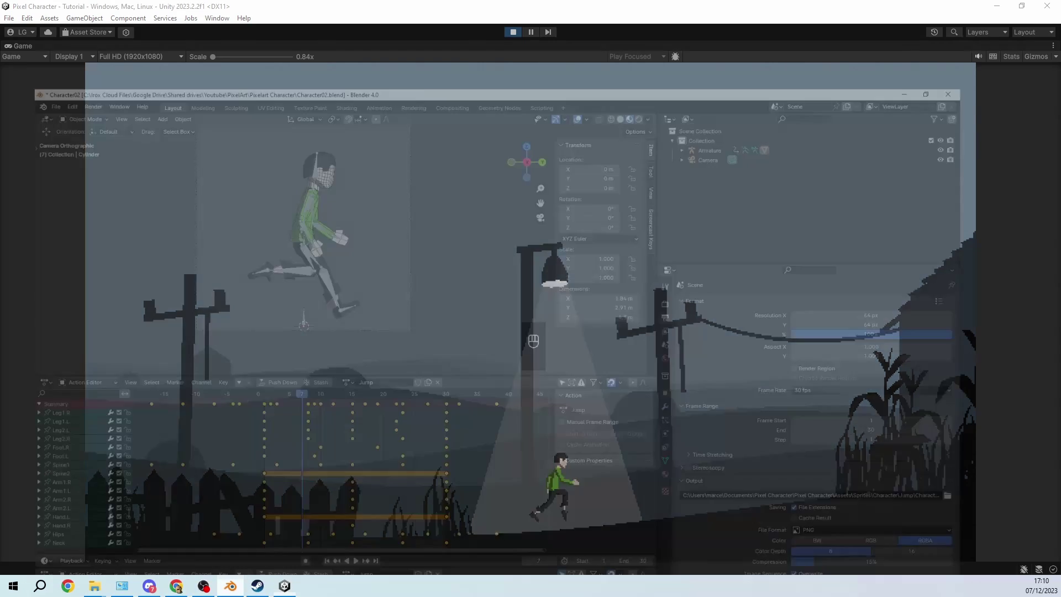